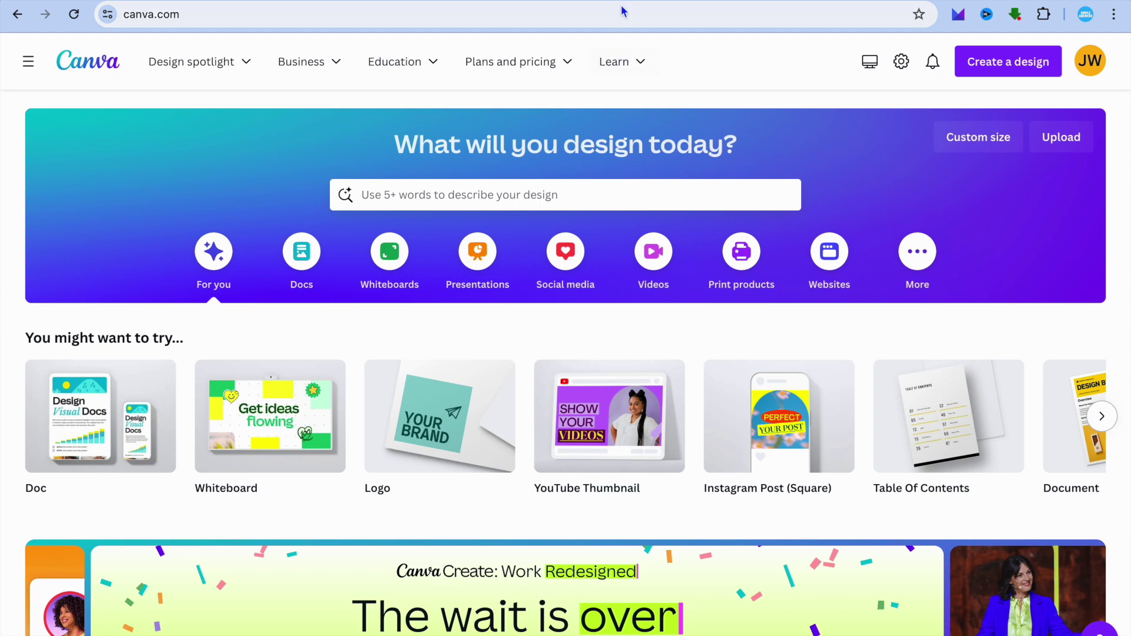
Switch to the Etsy listing of the dentist Canva mega bundle and examine its template previews, price and shop reviews
{"action": "key", "text": "ctrl+Tab"}
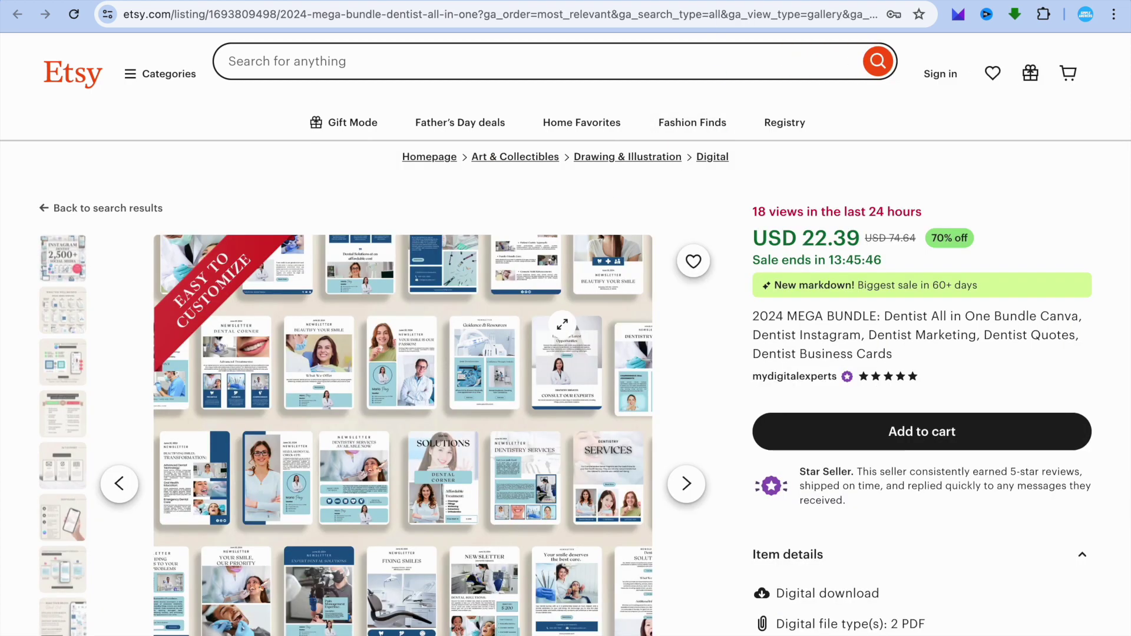
{"action": "left_click", "coordinate": [390, 376]}
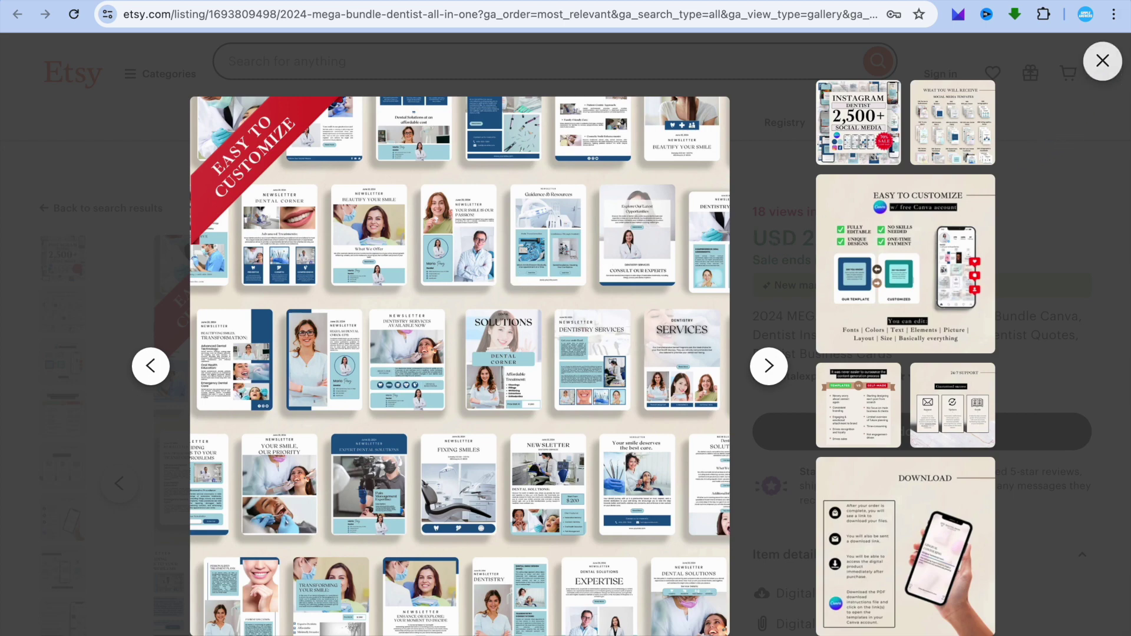
{"action": "left_click", "coordinate": [1101, 61]}
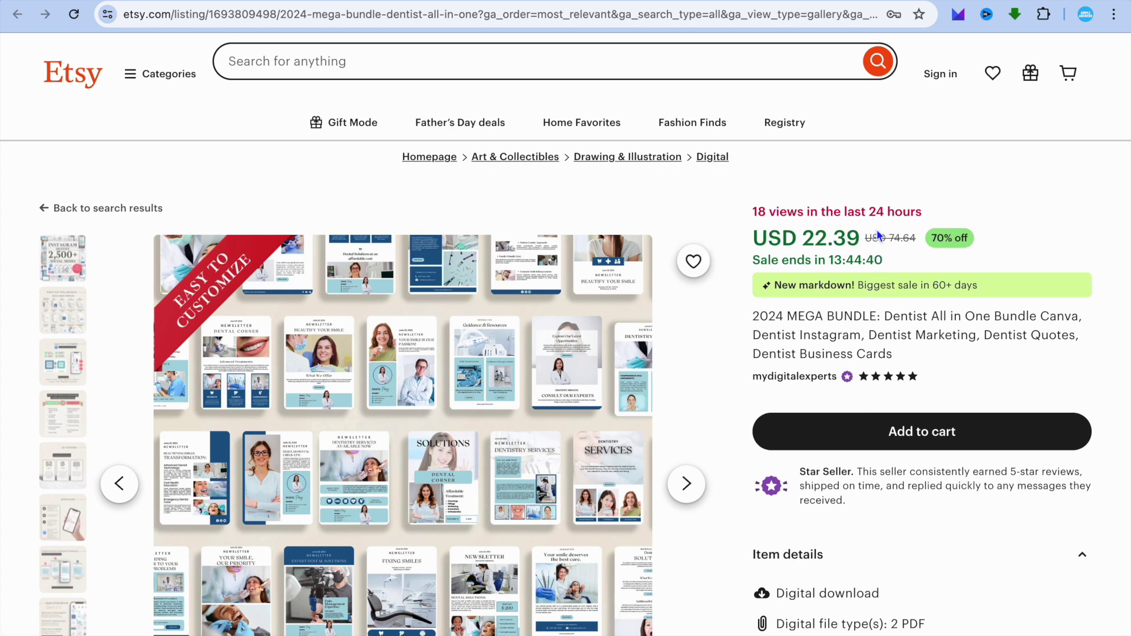
{"action": "left_click_drag", "start_coordinate": [810, 246], "coordinate": [843, 245]}
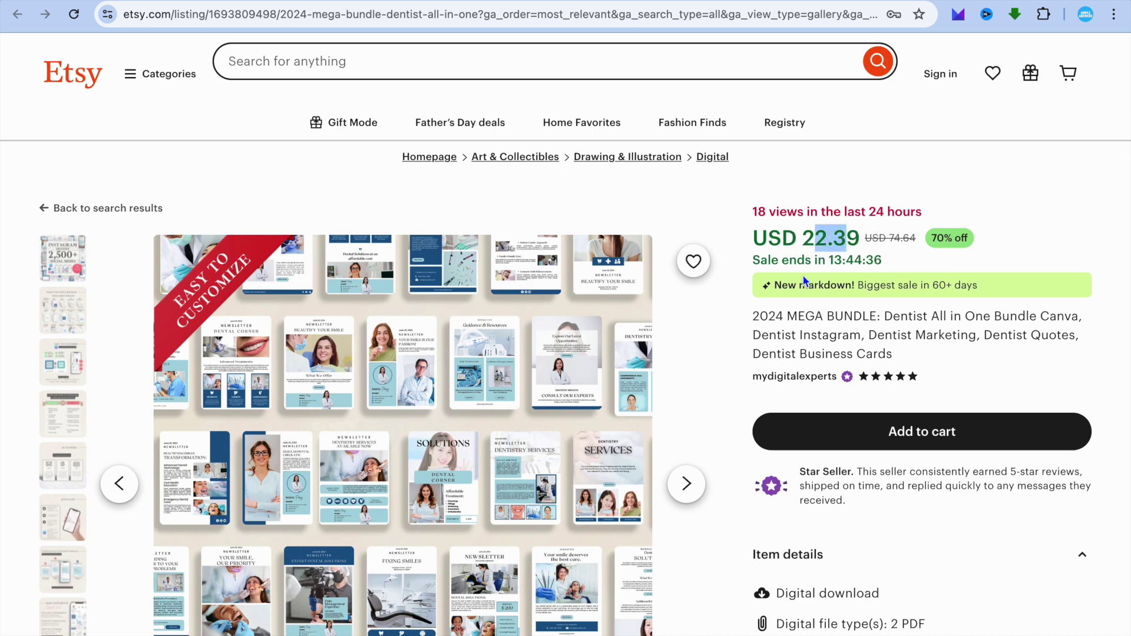
{"action": "scroll", "coordinate": [802, 275], "scroll_direction": "down", "scroll_amount": 9}
{"action": "scroll", "coordinate": [802, 275], "scroll_direction": "down", "scroll_amount": 2}
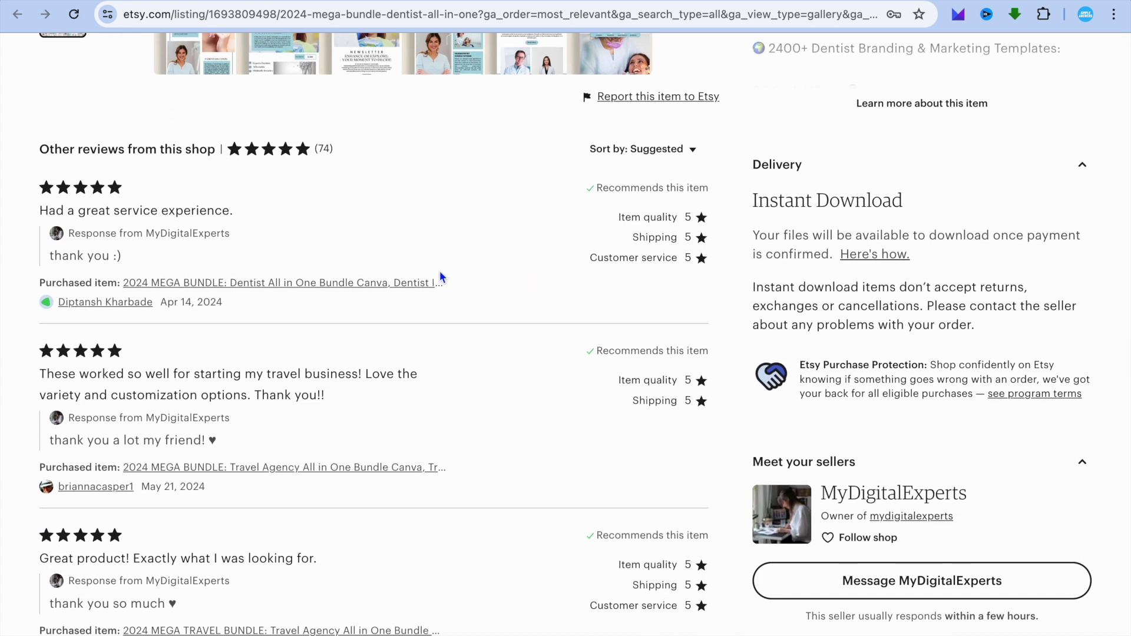
{"action": "scroll", "coordinate": [440, 277], "scroll_direction": "down", "scroll_amount": 2}
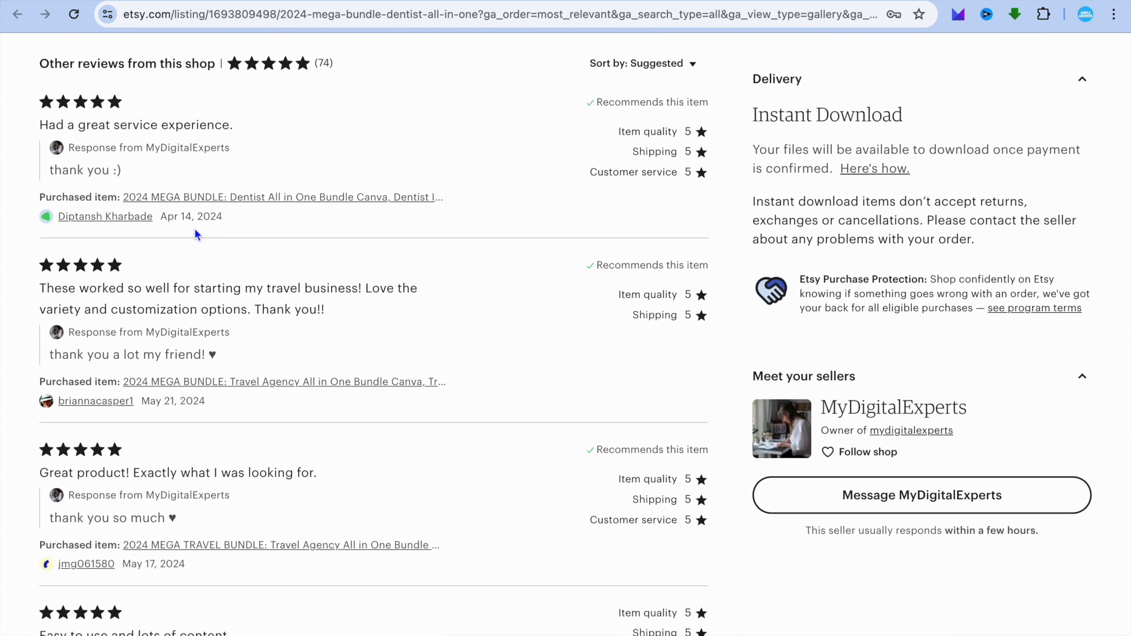
Examine the Etsy listings for the Instagram profile mock-up and the Instagram Canva template bundle, including prices and reviews
{"action": "key", "text": "alt+Left"}
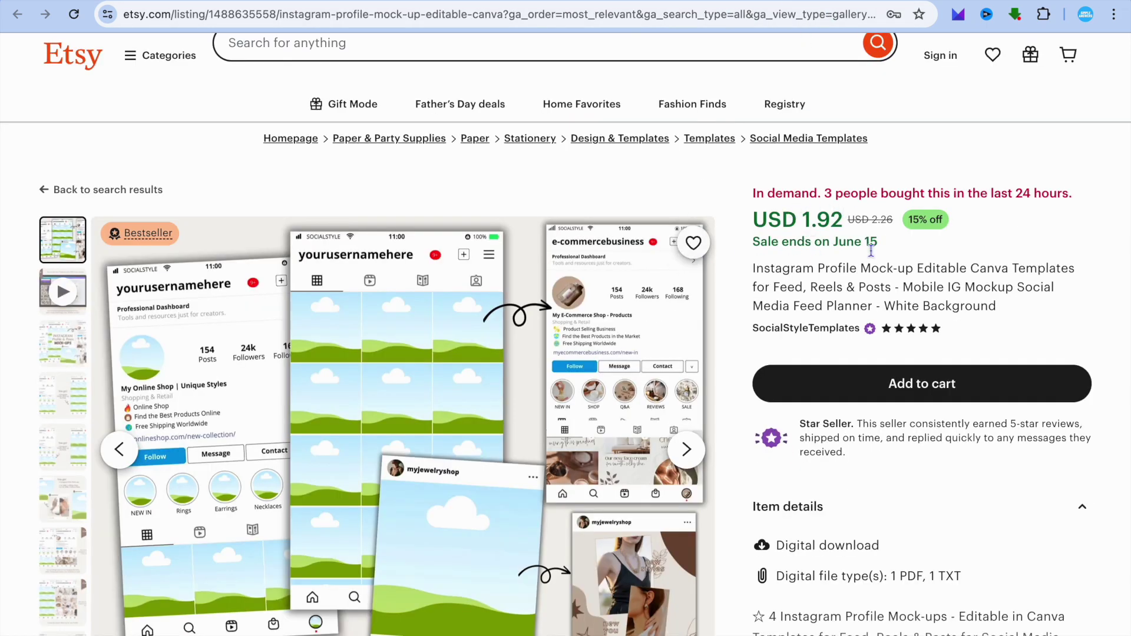
{"action": "scroll", "coordinate": [872, 264], "scroll_direction": "down", "scroll_amount": 6}
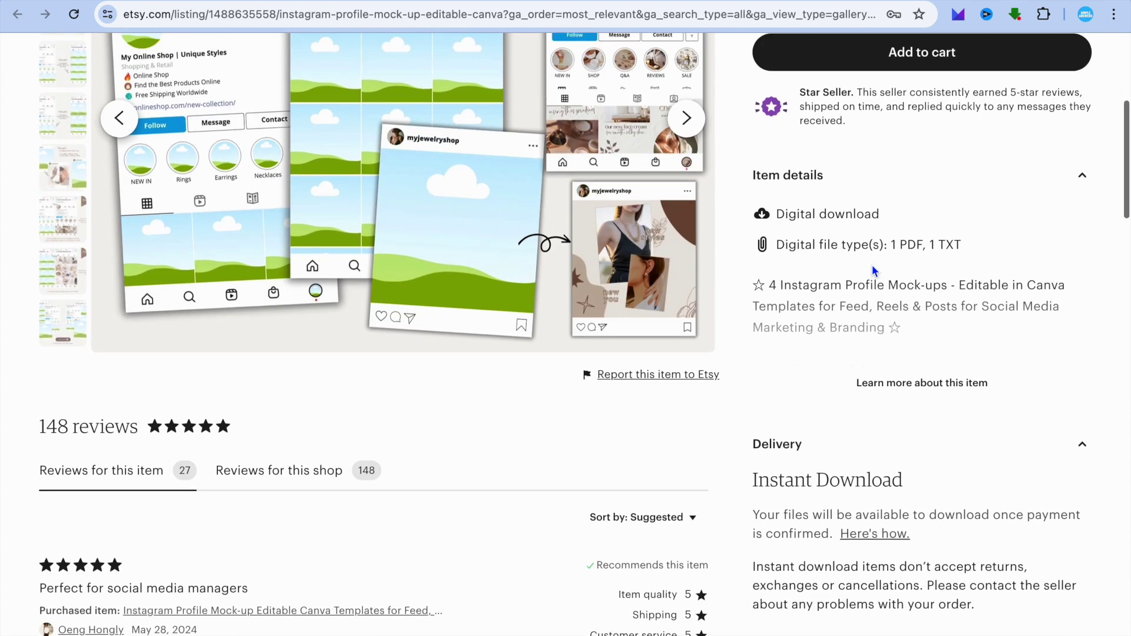
{"action": "scroll", "coordinate": [872, 263], "scroll_direction": "up", "scroll_amount": 2}
{"action": "scroll", "coordinate": [872, 271], "scroll_direction": "down", "scroll_amount": 7}
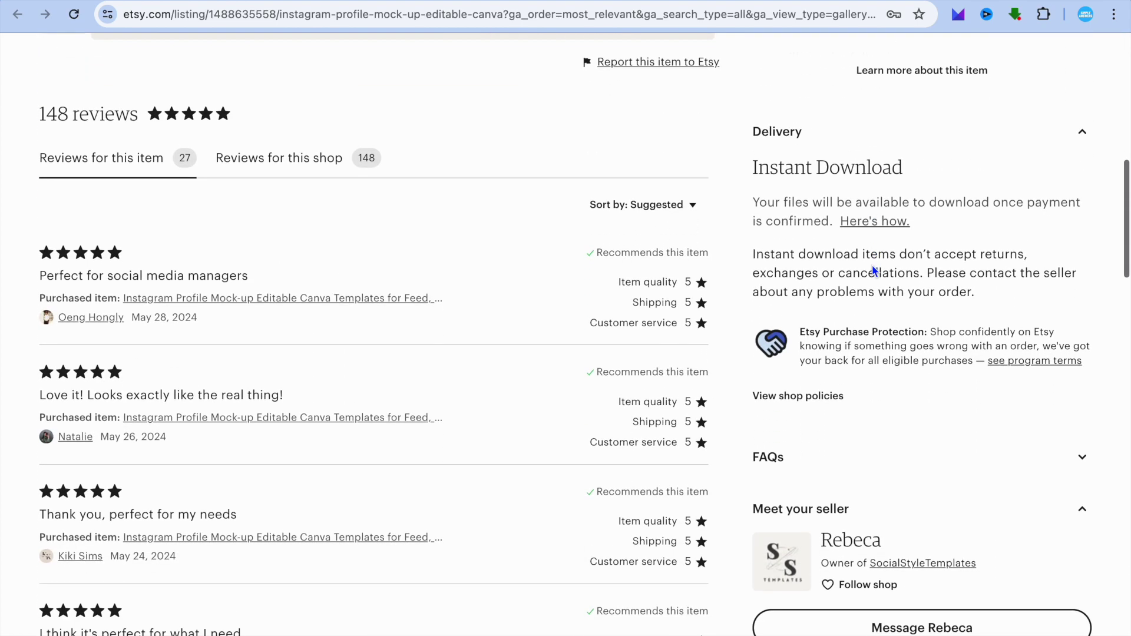
{"action": "scroll", "coordinate": [871, 271], "scroll_direction": "up", "scroll_amount": 4}
{"action": "scroll", "coordinate": [871, 271], "scroll_direction": "up", "scroll_amount": 4}
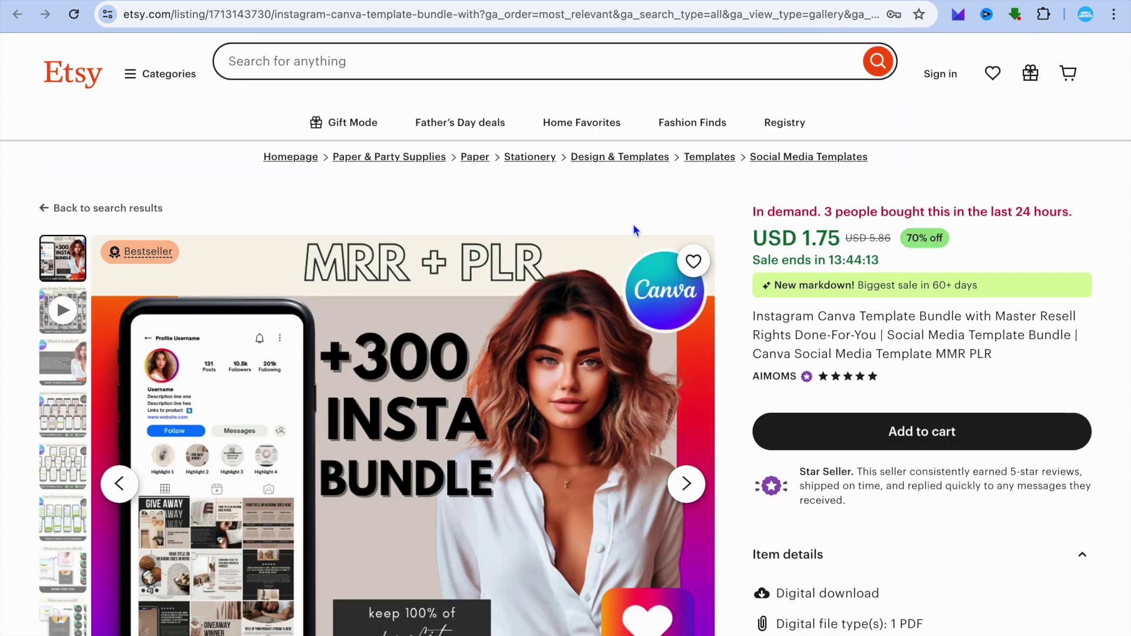
{"action": "scroll", "coordinate": [634, 230], "scroll_direction": "down", "scroll_amount": 15}
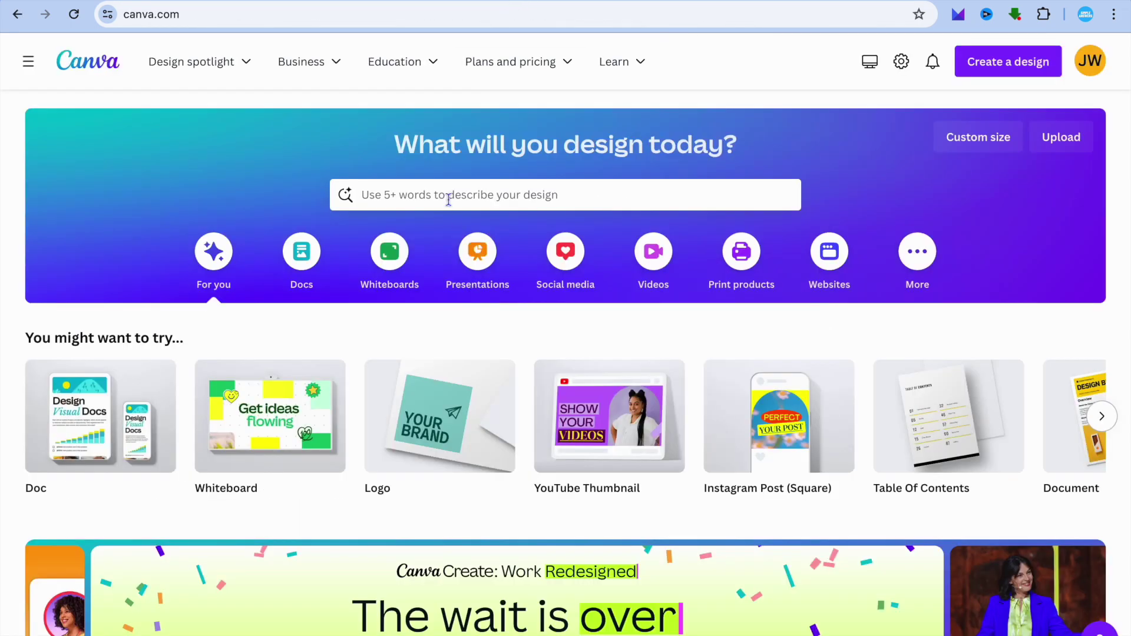
Switch to Canva and create a blank Instagram Story design from the social media formats
{"action": "left_click", "coordinate": [562, 265]}
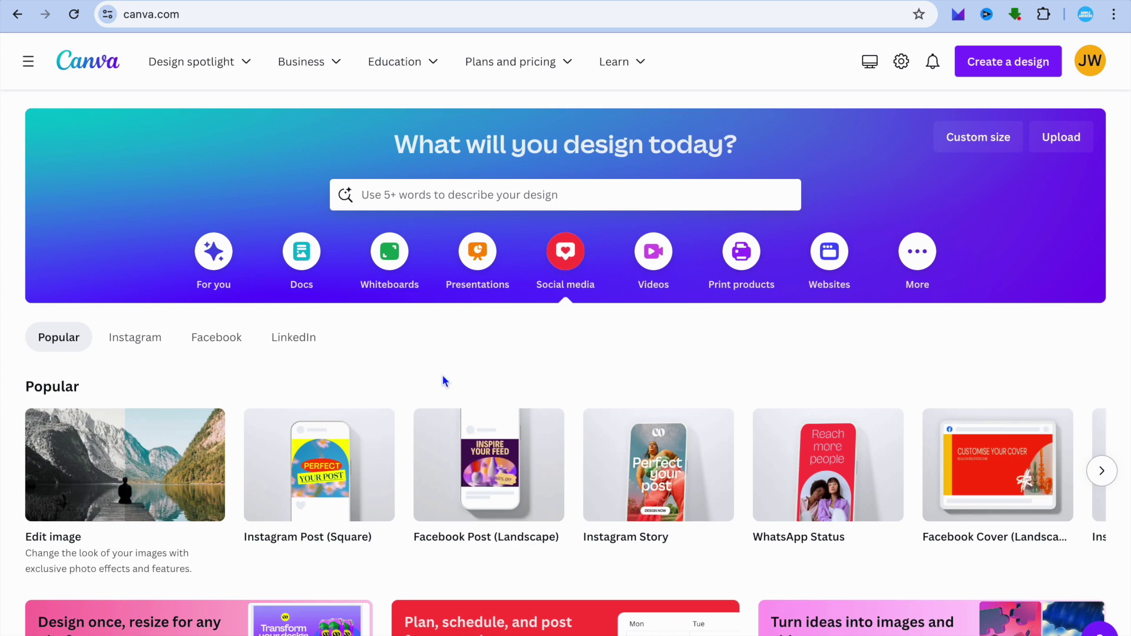
{"action": "mouse_move", "coordinate": [347, 459]}
{"action": "mouse_move", "coordinate": [618, 464]}
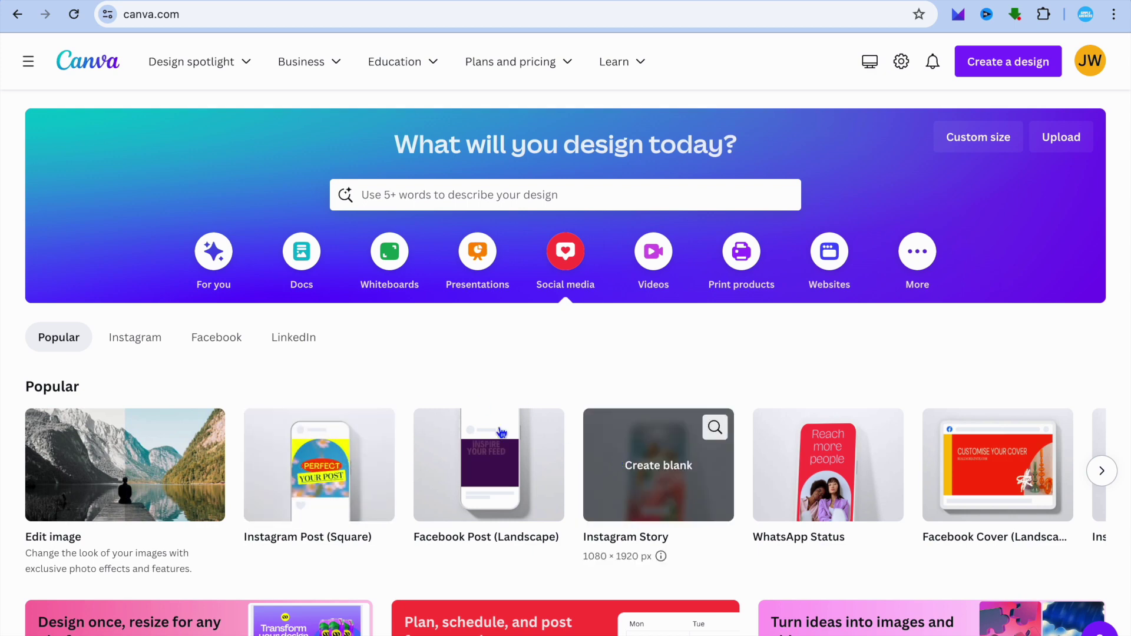
{"action": "mouse_move", "coordinate": [293, 458]}
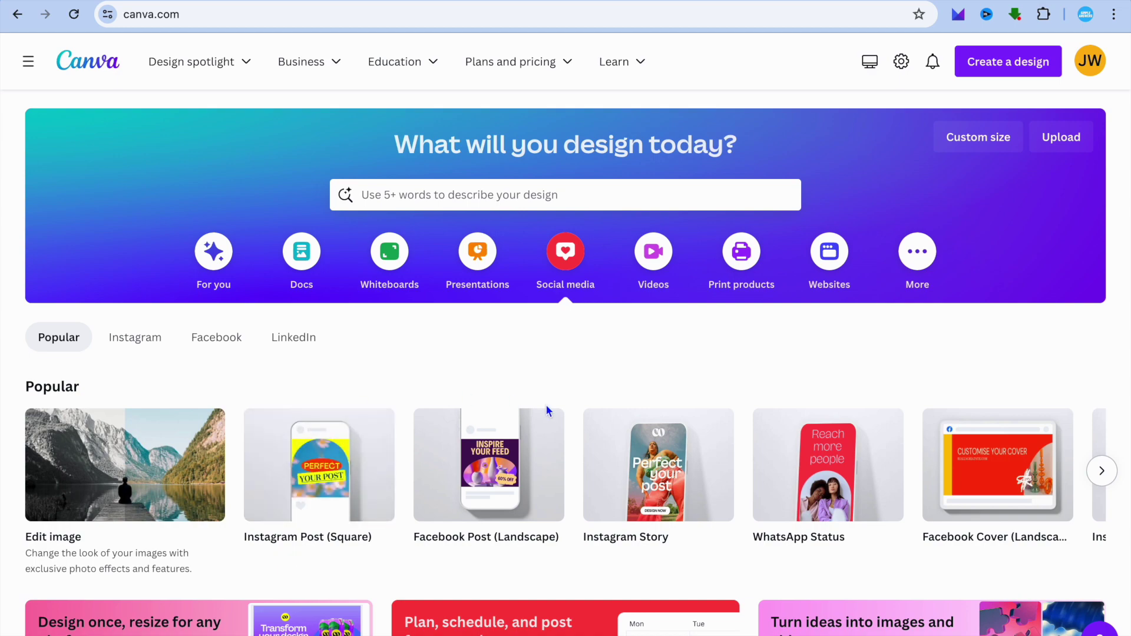
{"action": "left_click", "coordinate": [657, 466]}
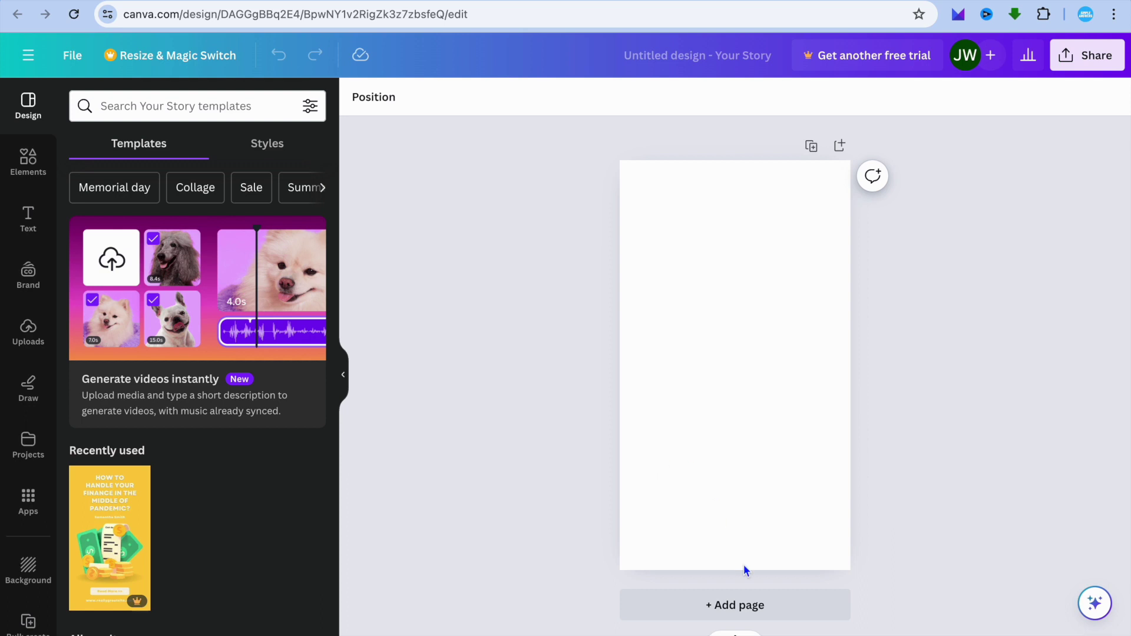
Add two blank pages to the story design and return to page 1
{"action": "left_click", "coordinate": [772, 608]}
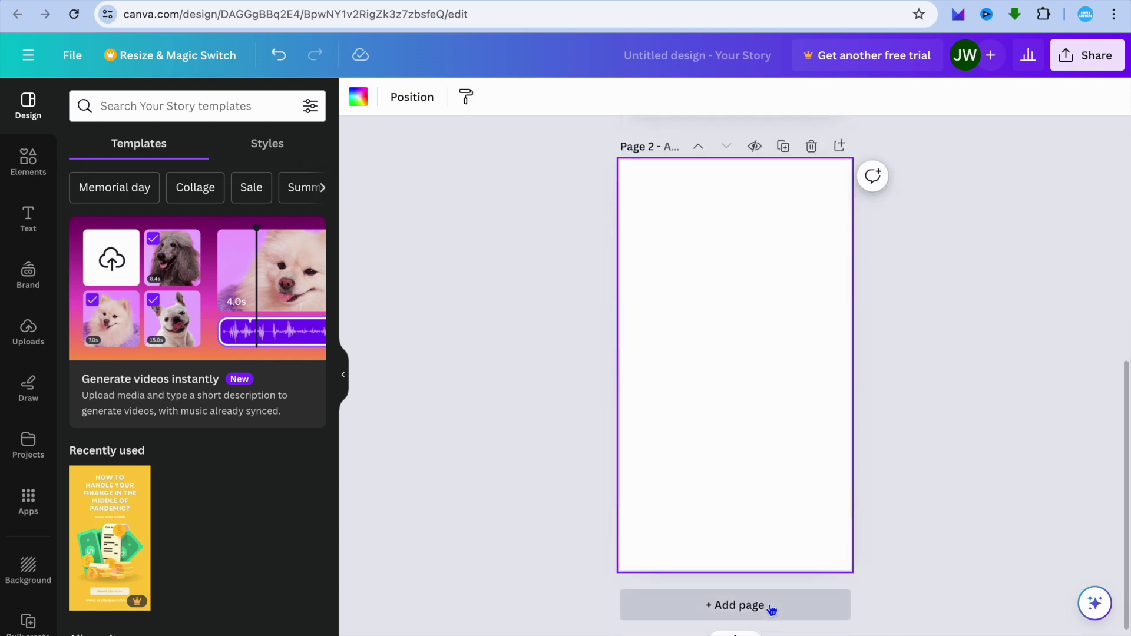
{"action": "left_click", "coordinate": [771, 607]}
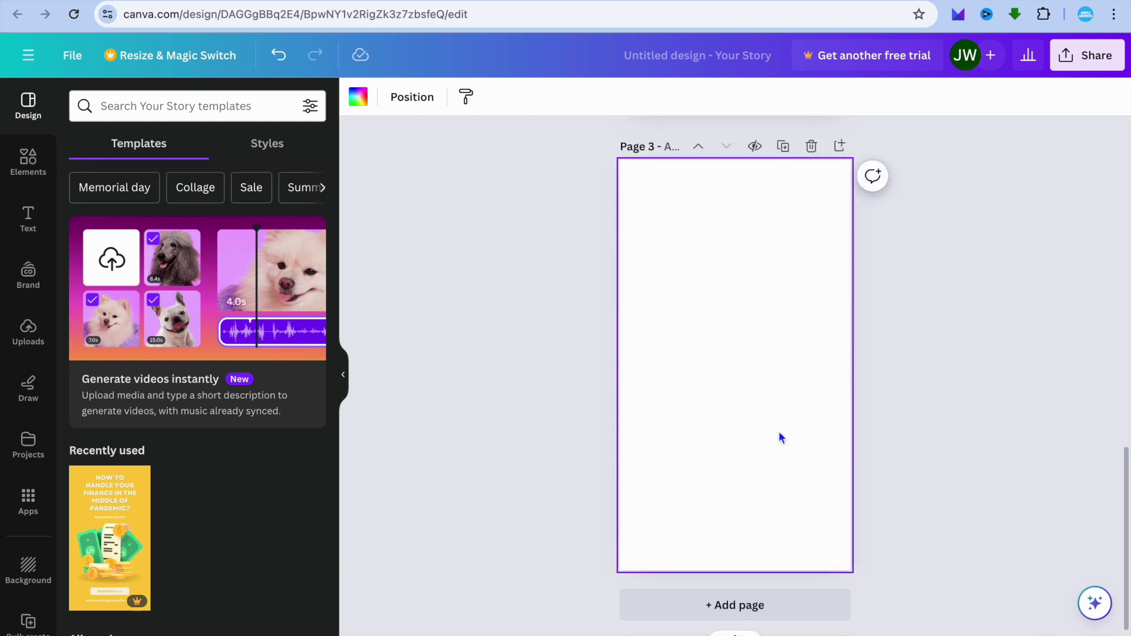
{"action": "scroll", "coordinate": [780, 438], "scroll_direction": "up", "scroll_amount": 5}
{"action": "scroll", "coordinate": [780, 438], "scroll_direction": "down", "scroll_amount": 2}
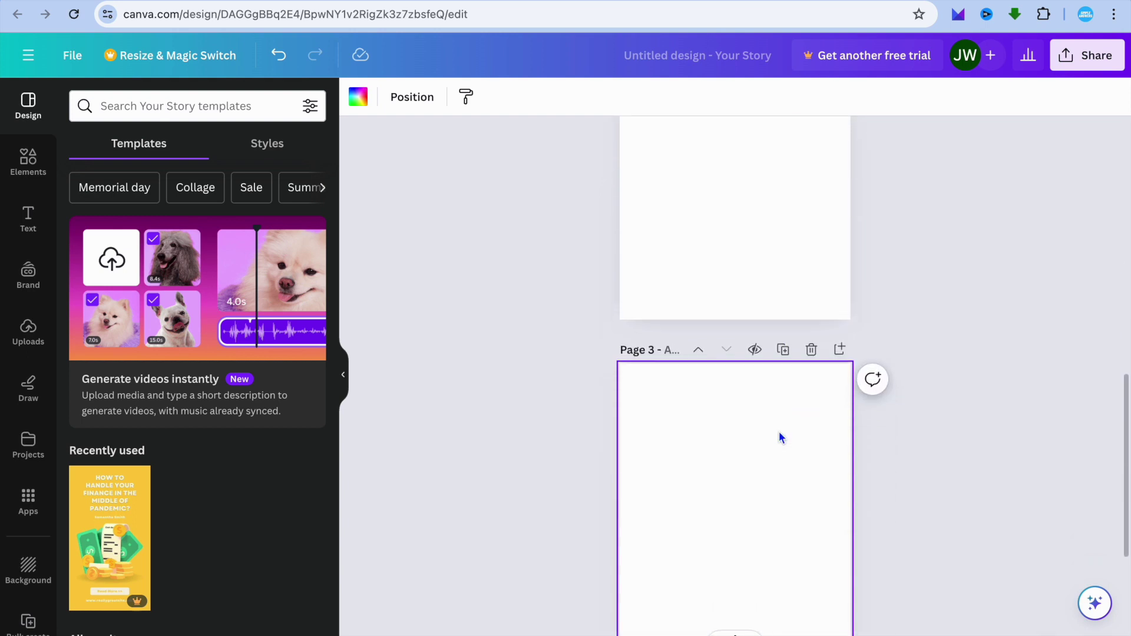
{"action": "scroll", "coordinate": [780, 438], "scroll_direction": "up", "scroll_amount": 10}
{"action": "left_click", "coordinate": [779, 438]}
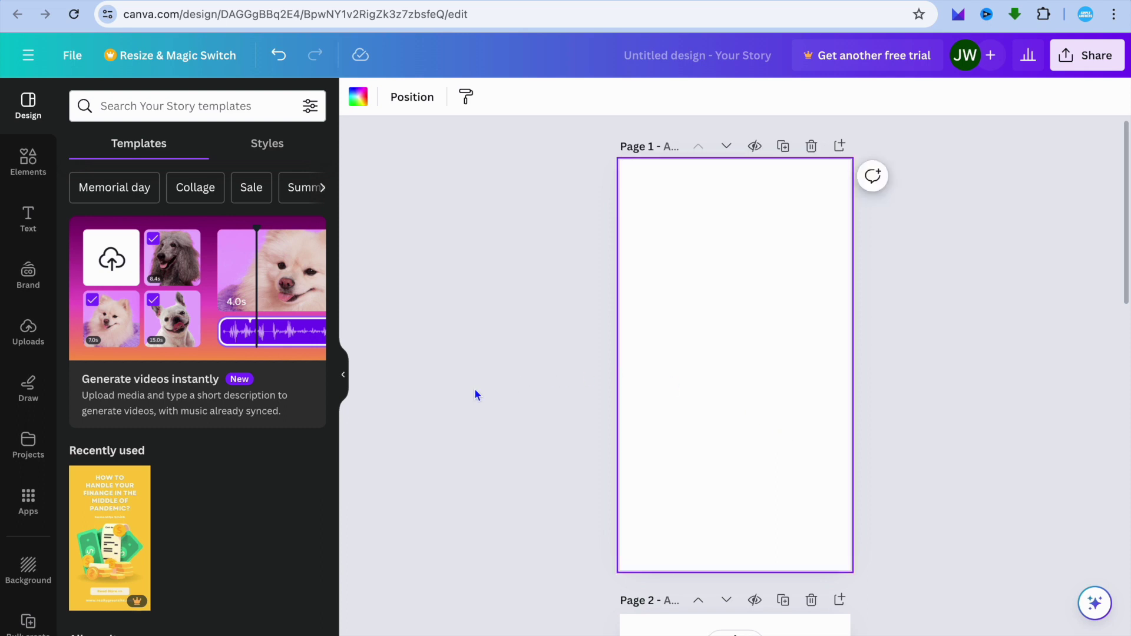
Browse the ready-made story templates and compare them with the dentist bundle on Etsy before returning to the blank design
{"action": "scroll", "coordinate": [265, 453], "scroll_direction": "down", "scroll_amount": 3}
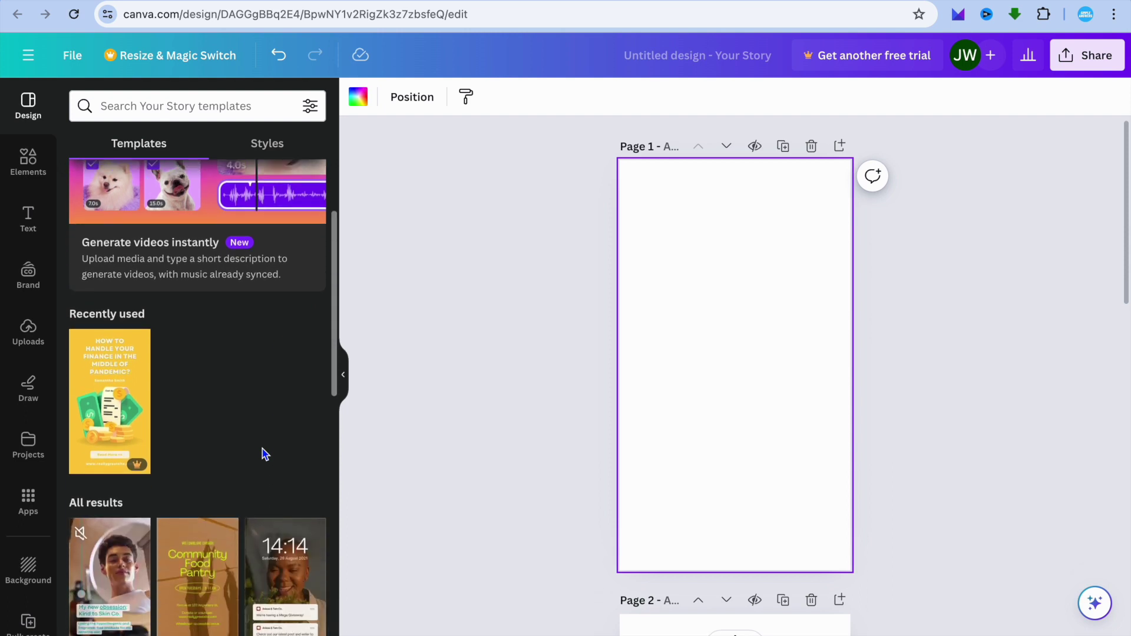
{"action": "scroll", "coordinate": [265, 454], "scroll_direction": "down", "scroll_amount": 3}
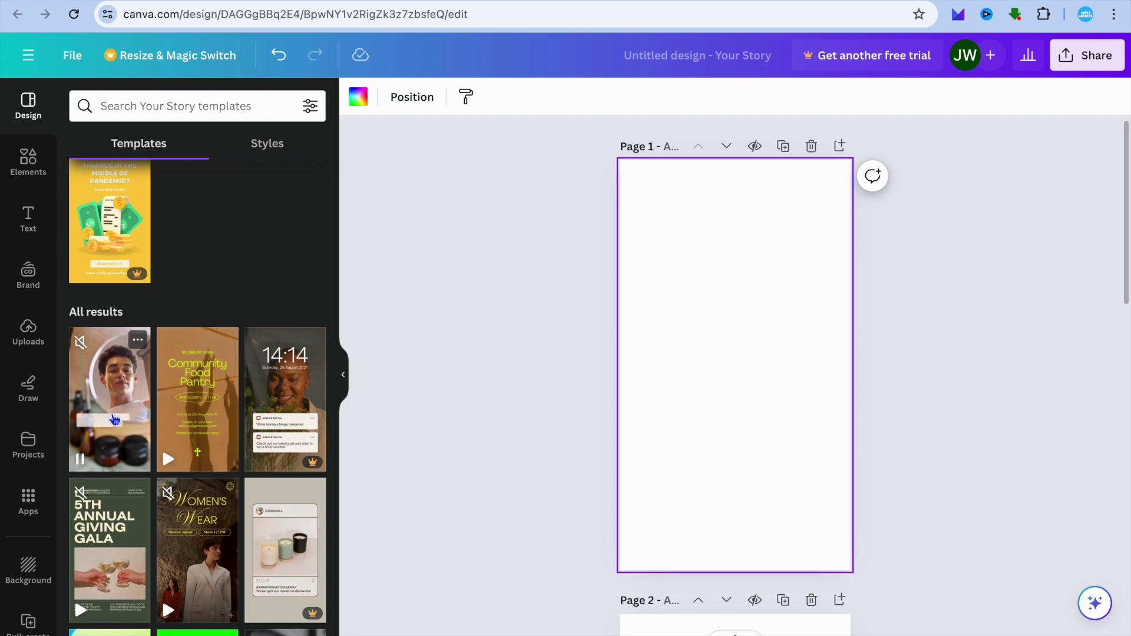
{"action": "scroll", "coordinate": [164, 354], "scroll_direction": "down", "scroll_amount": 5}
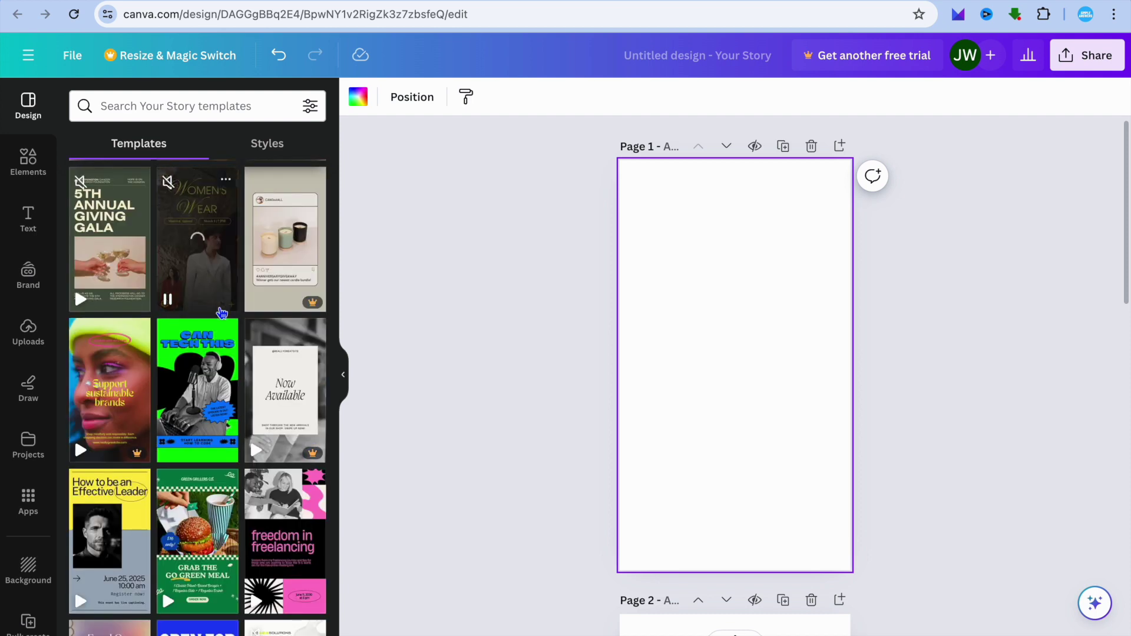
{"action": "left_click", "coordinate": [658, 5]}
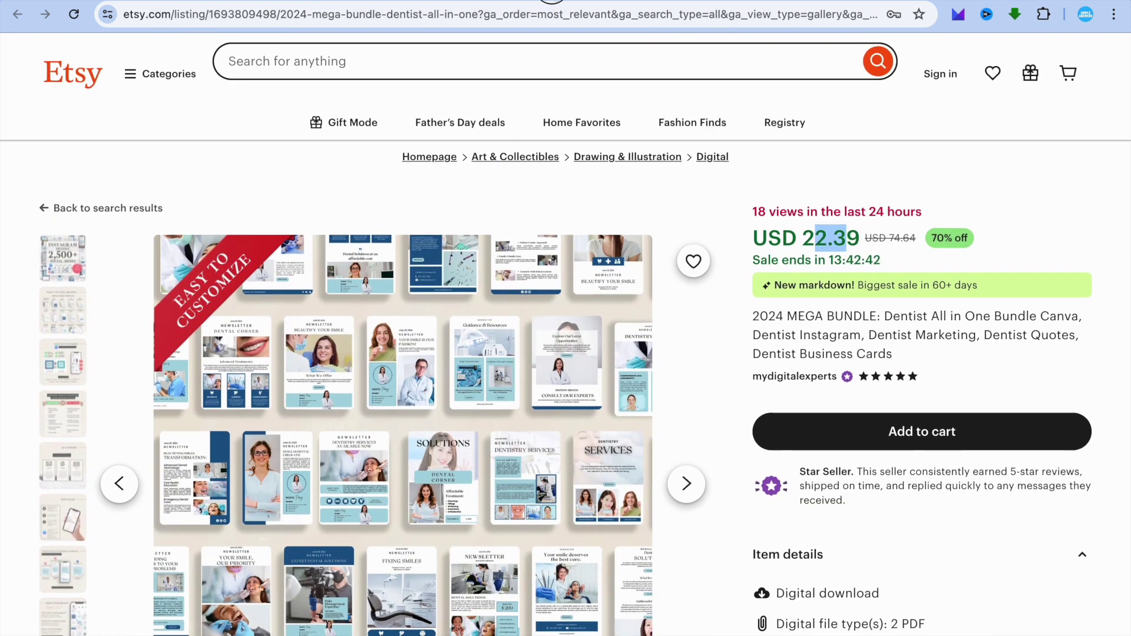
{"action": "left_click", "coordinate": [551, 5]}
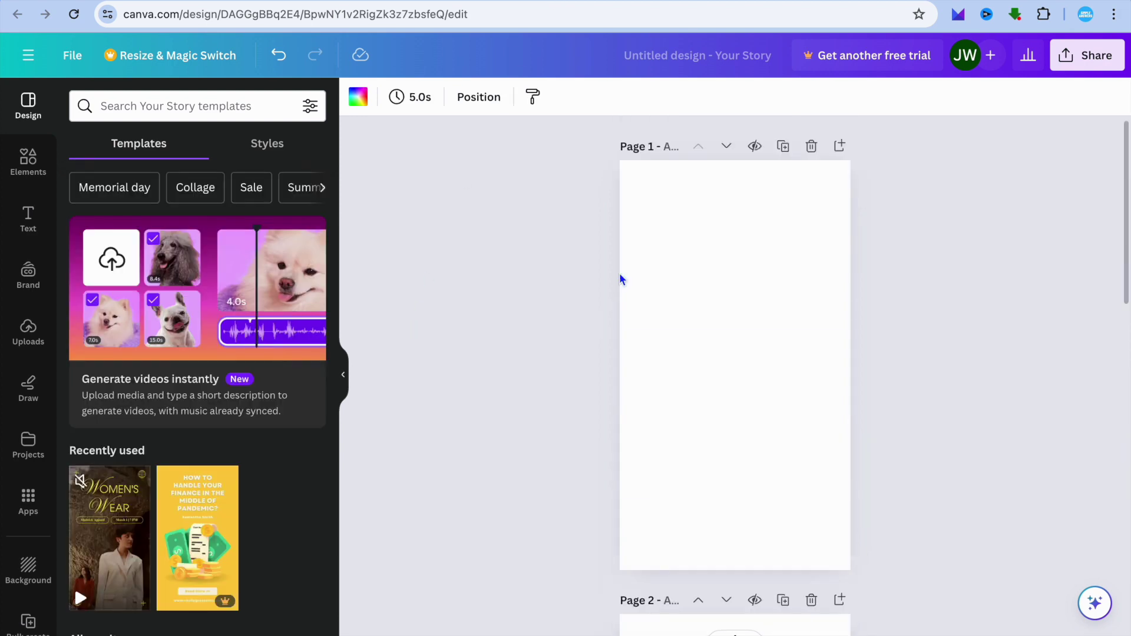
{"action": "scroll", "coordinate": [620, 277], "scroll_direction": "down", "scroll_amount": 3}
{"action": "scroll", "coordinate": [620, 277], "scroll_direction": "up", "scroll_amount": 3}
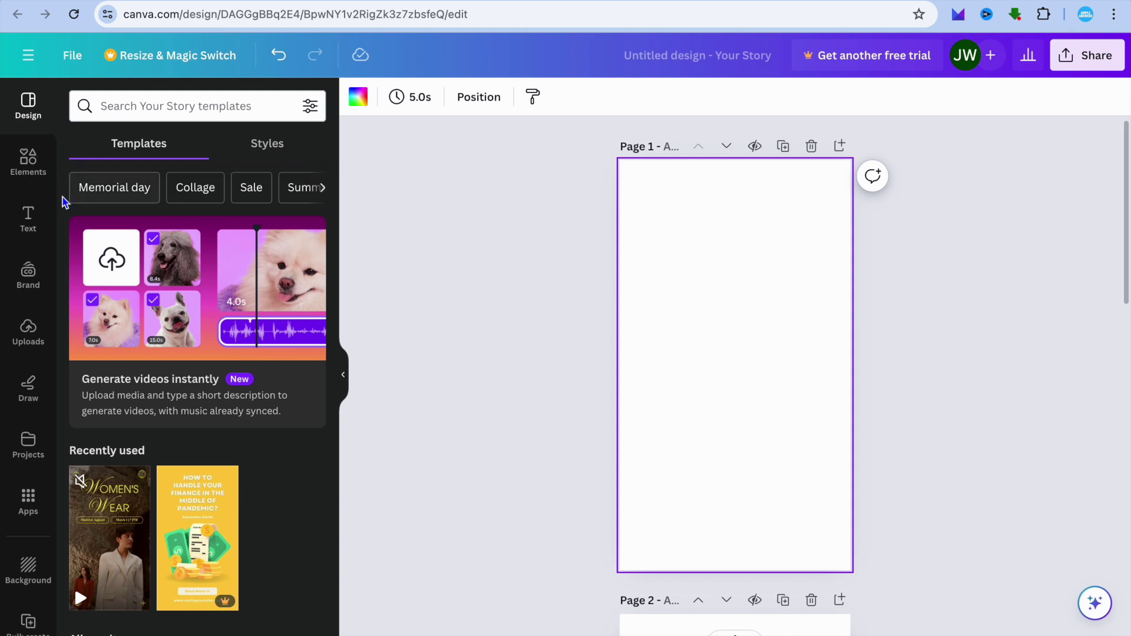
Search the elements library for "dentist" and show all matching photos
{"action": "left_click", "coordinate": [39, 172]}
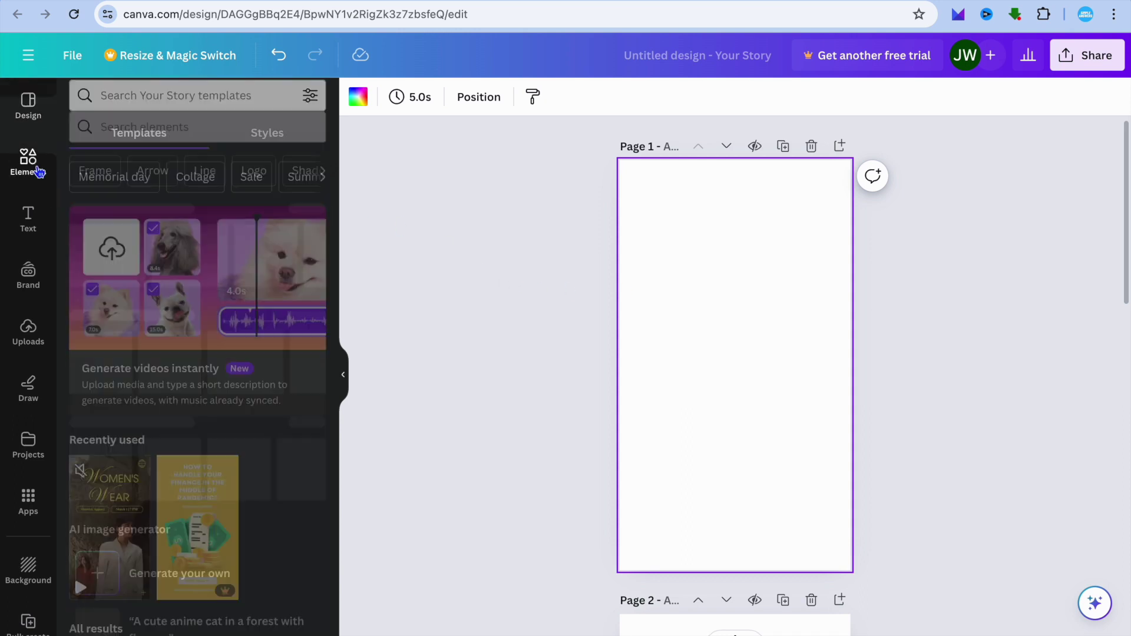
{"action": "left_click", "coordinate": [158, 109]}
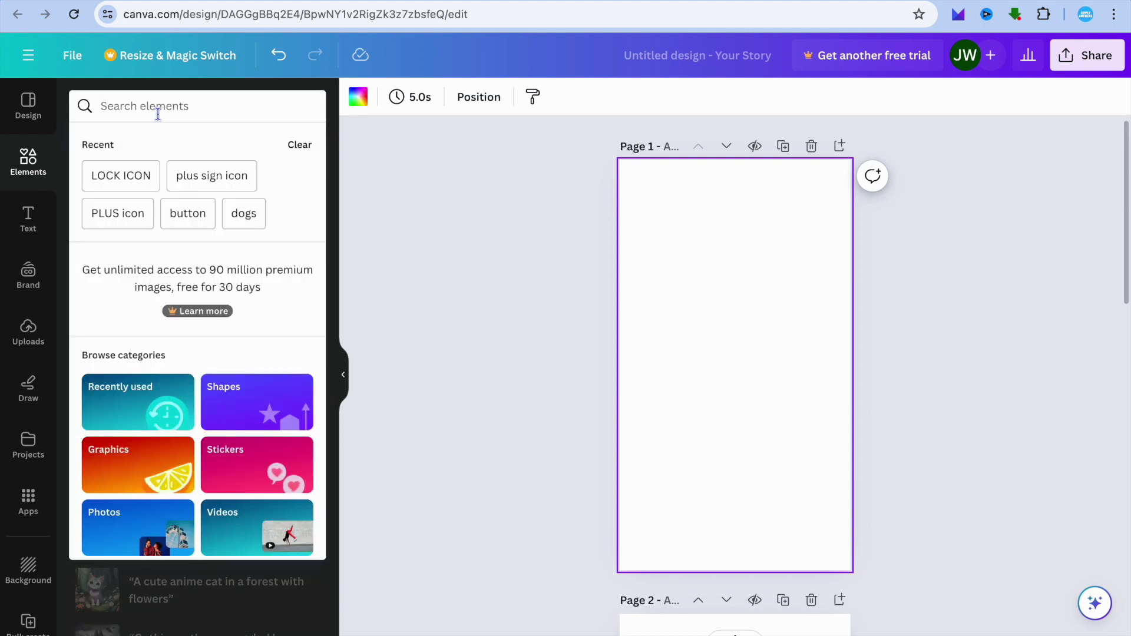
{"action": "type", "text": "x"}
{"action": "key", "text": "BackSpace"}
{"action": "type", "text": "dent"}
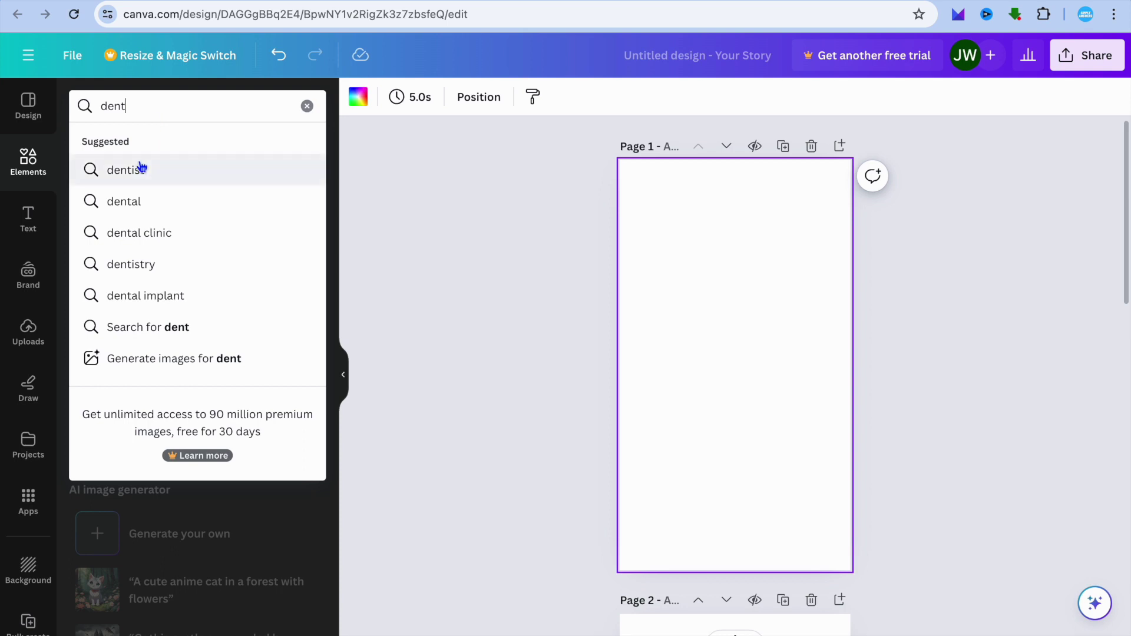
{"action": "left_click", "coordinate": [125, 170]}
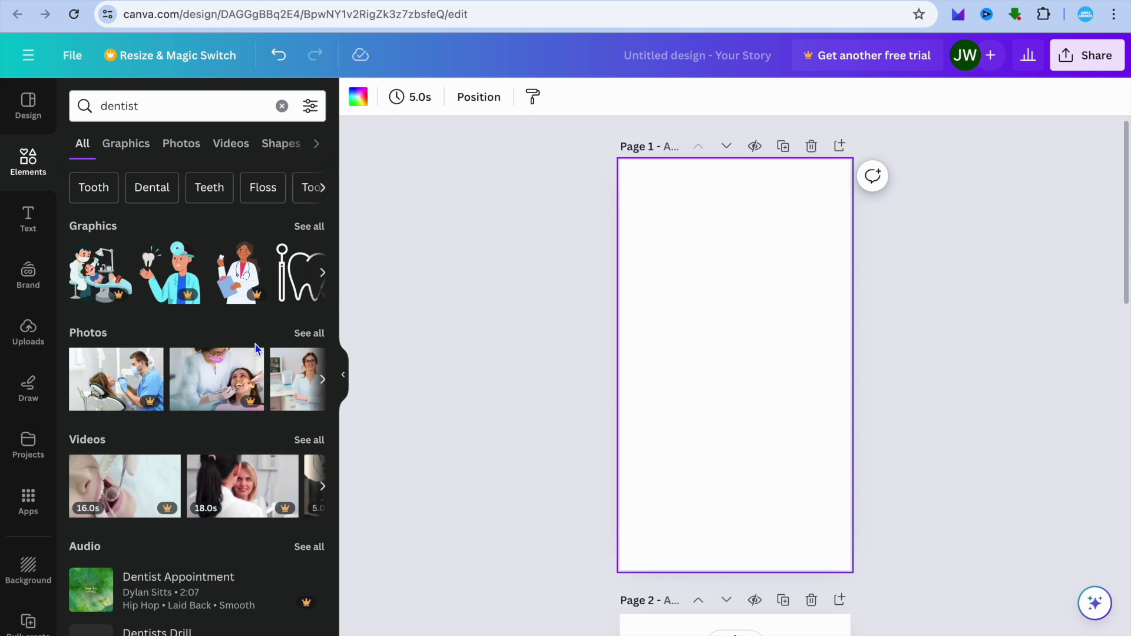
{"action": "left_click", "coordinate": [315, 337]}
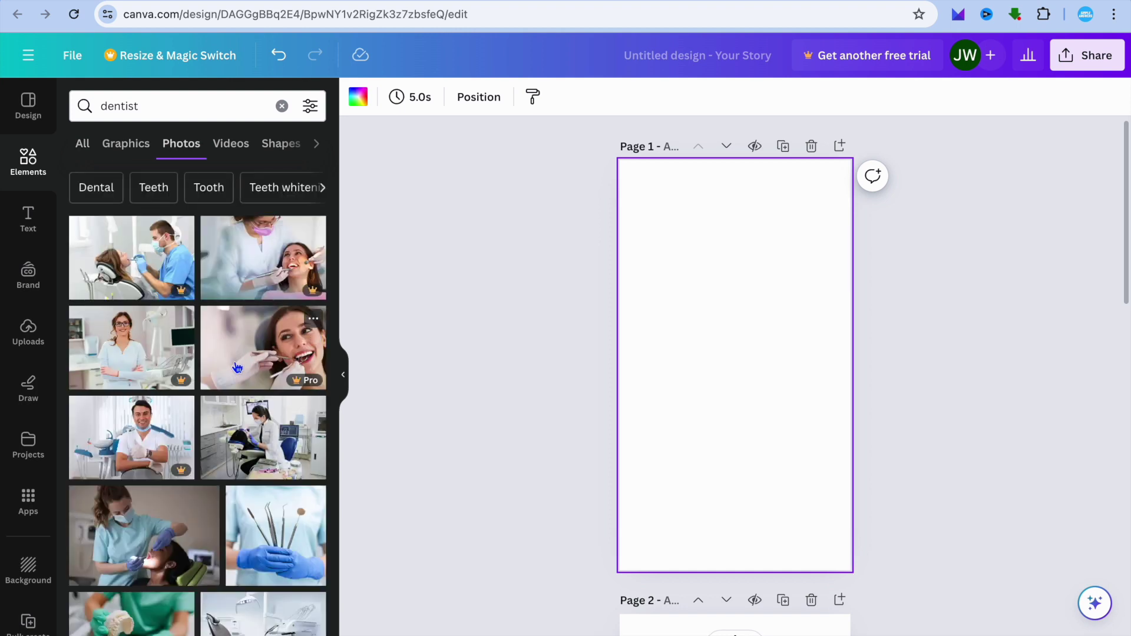
Add the photo of a masked dentist treating a patient to page 1 and set it as the page background
{"action": "scroll", "coordinate": [237, 368], "scroll_direction": "down", "scroll_amount": 1}
{"action": "scroll", "coordinate": [237, 367], "scroll_direction": "down", "scroll_amount": 3}
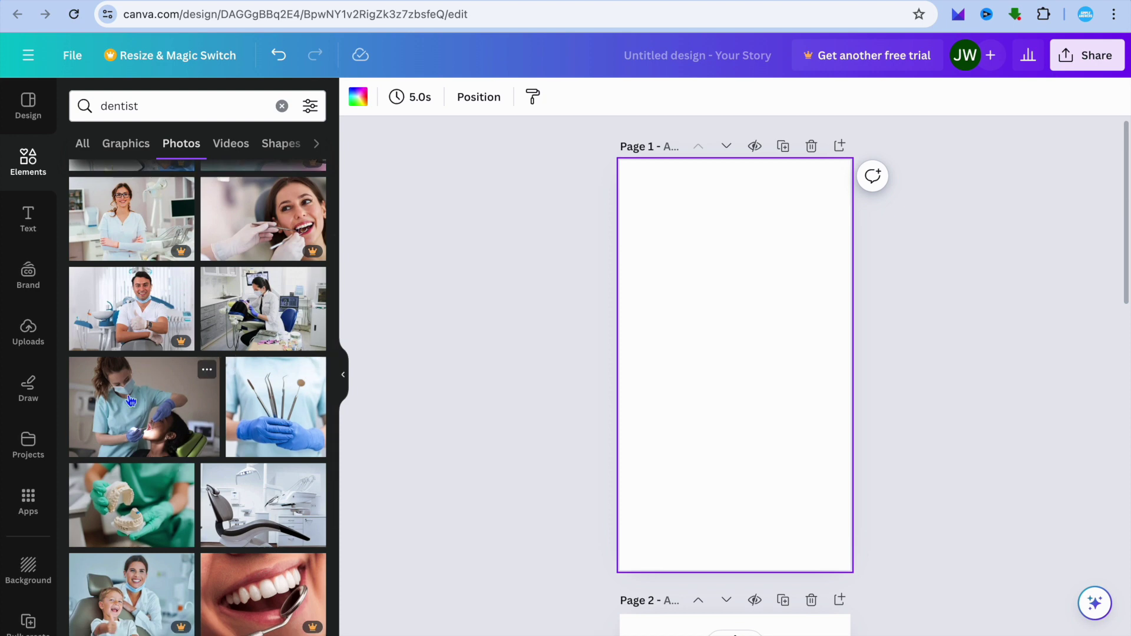
{"action": "left_click", "coordinate": [110, 412]}
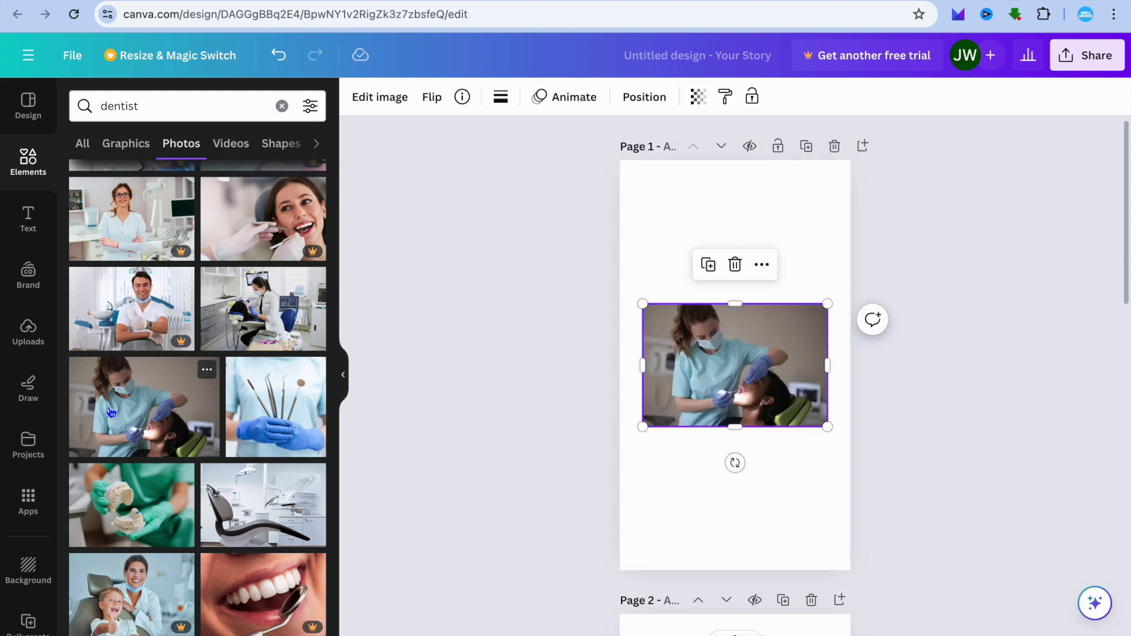
{"action": "left_click", "coordinate": [761, 266]}
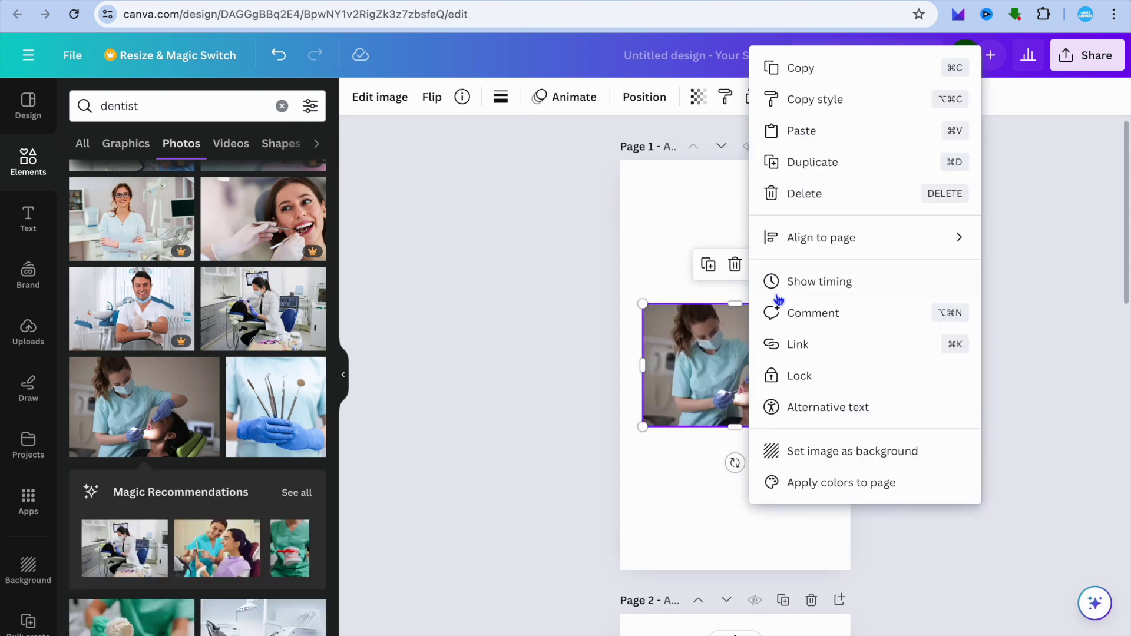
{"action": "left_click", "coordinate": [816, 463]}
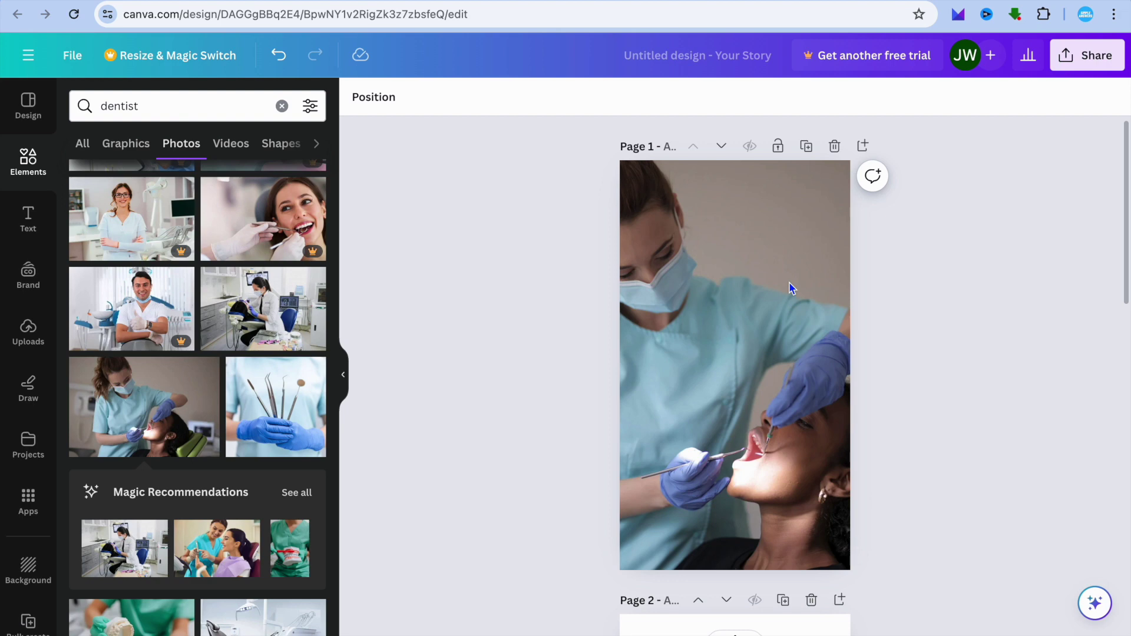
{"action": "left_click", "coordinate": [690, 546]}
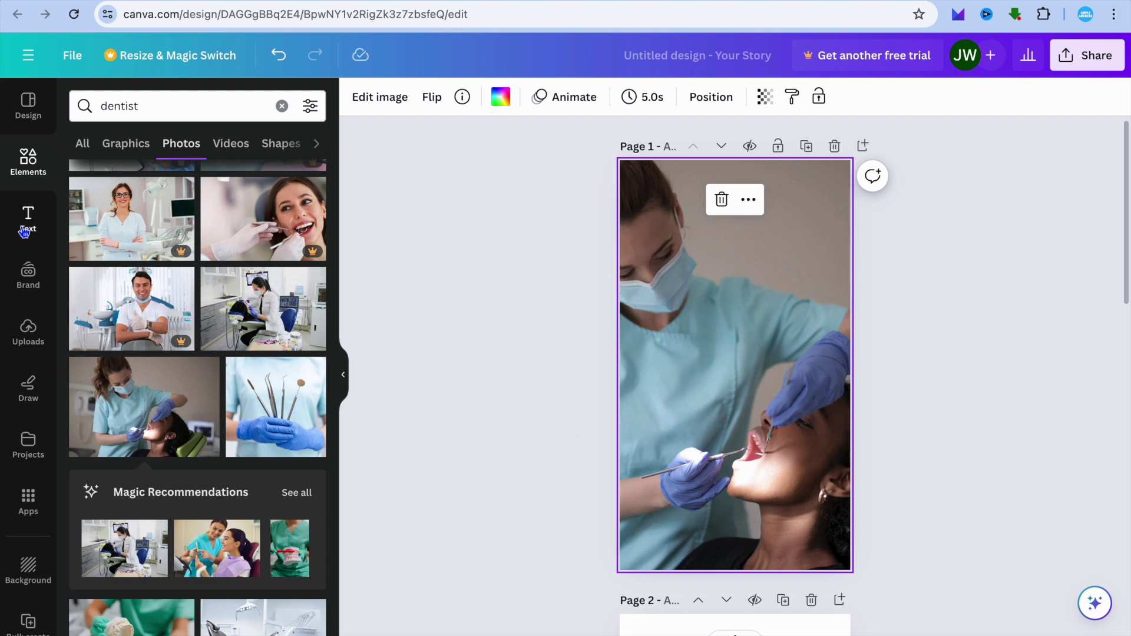
Add a heading near the bottom edge of page 1 and replace its text with "address here"
{"action": "left_click", "coordinate": [27, 220]}
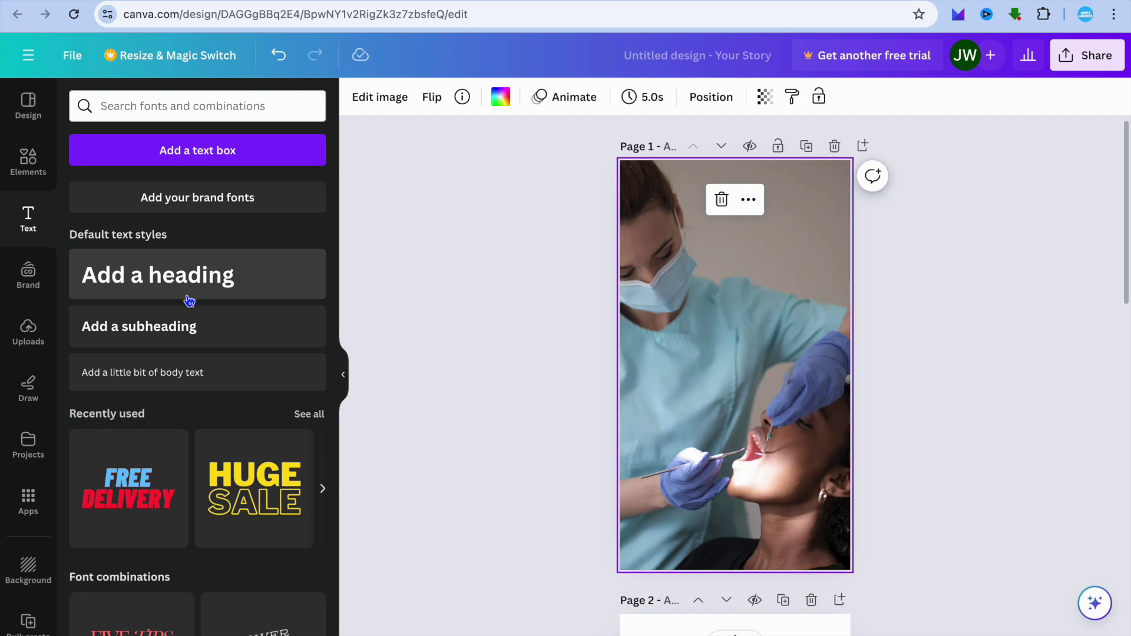
{"action": "left_click", "coordinate": [177, 289]}
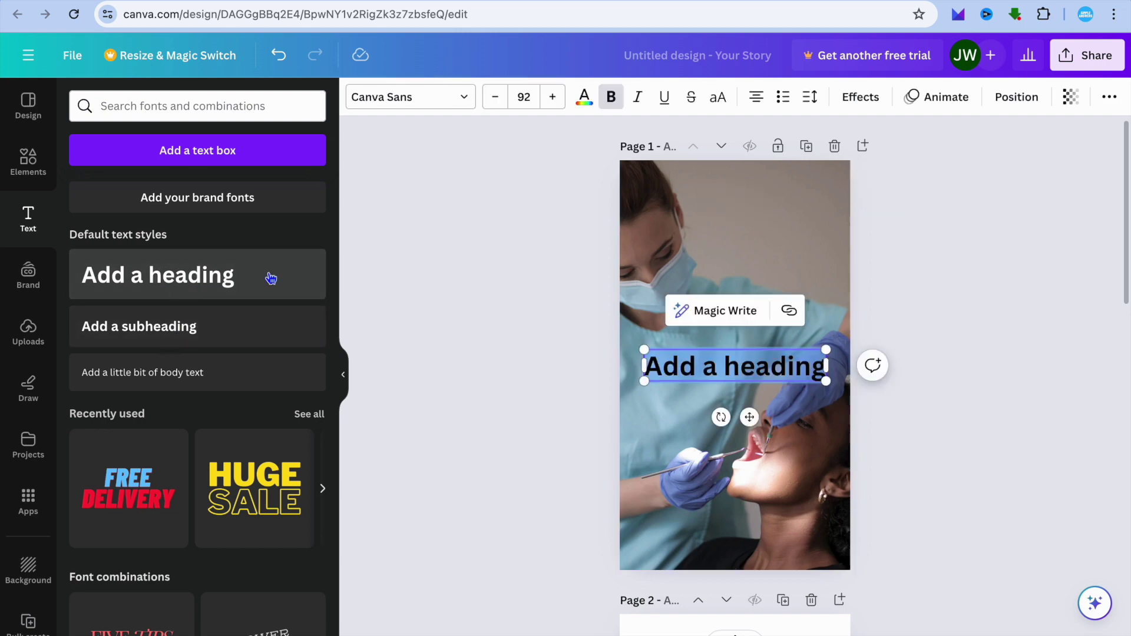
{"action": "left_click", "coordinate": [925, 362]}
{"action": "left_click_drag", "start_coordinate": [758, 365], "coordinate": [742, 523]}
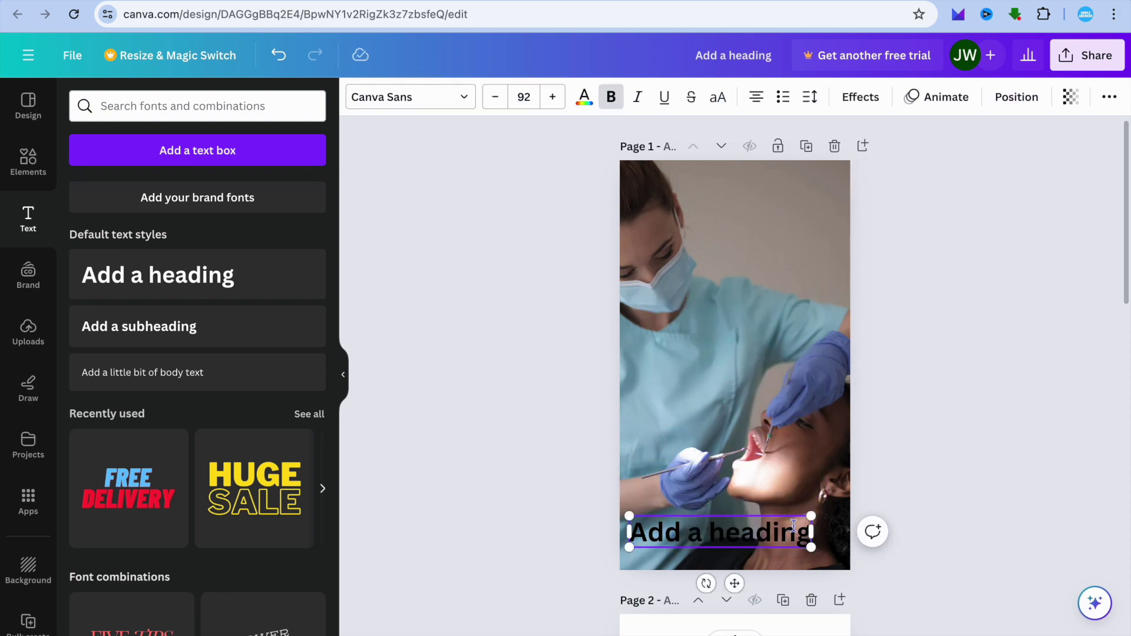
{"action": "left_click_drag", "start_coordinate": [807, 532], "coordinate": [626, 536]}
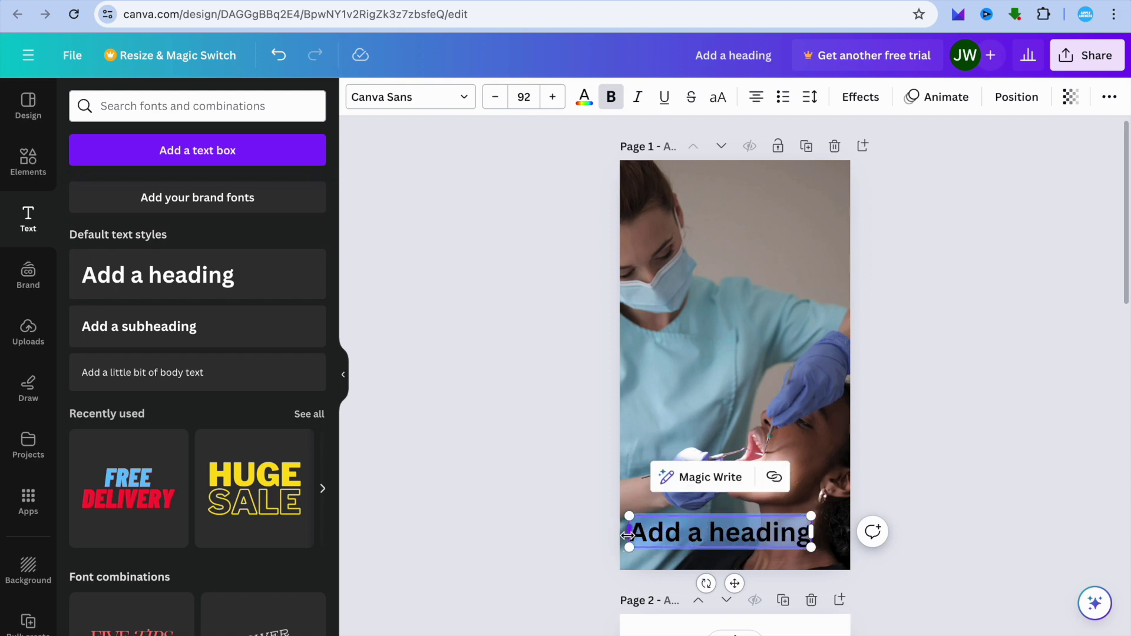
{"action": "type", "text": "addre"}
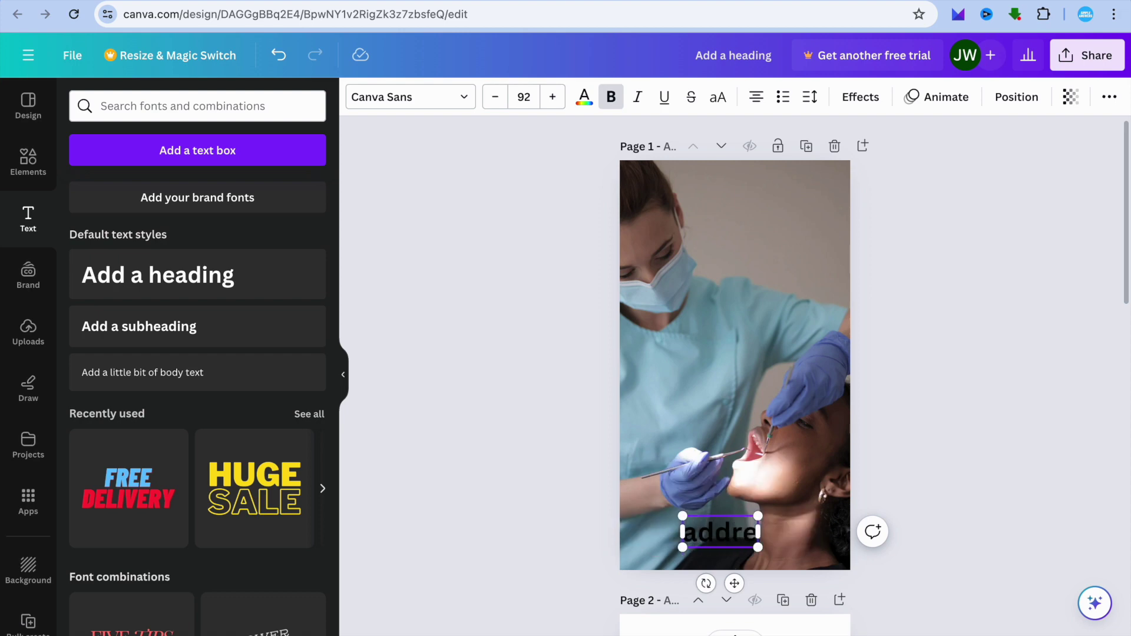
{"action": "type", "text": "ss here"}
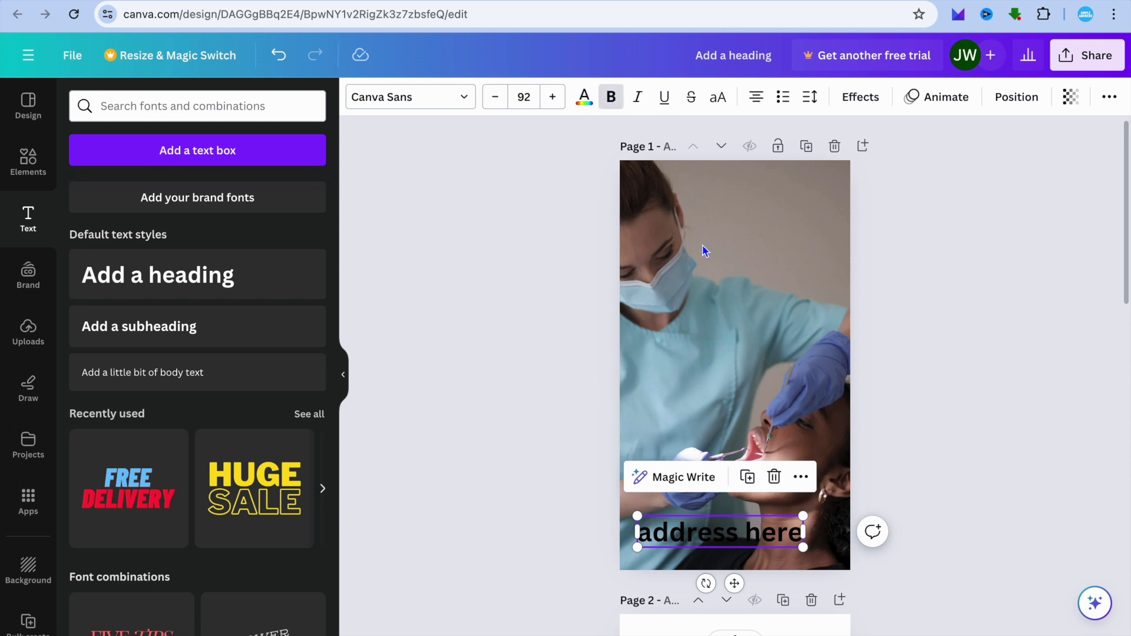
Apply the Background text effect to the "address here" heading and colour it light green
{"action": "left_click", "coordinate": [860, 98]}
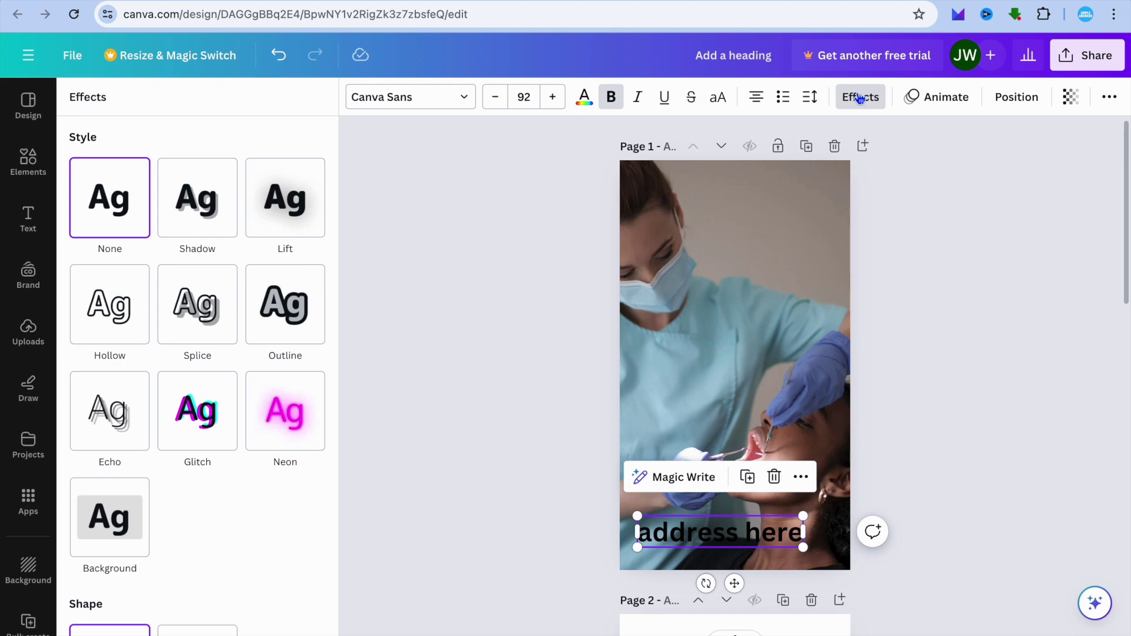
{"action": "left_click", "coordinate": [119, 522]}
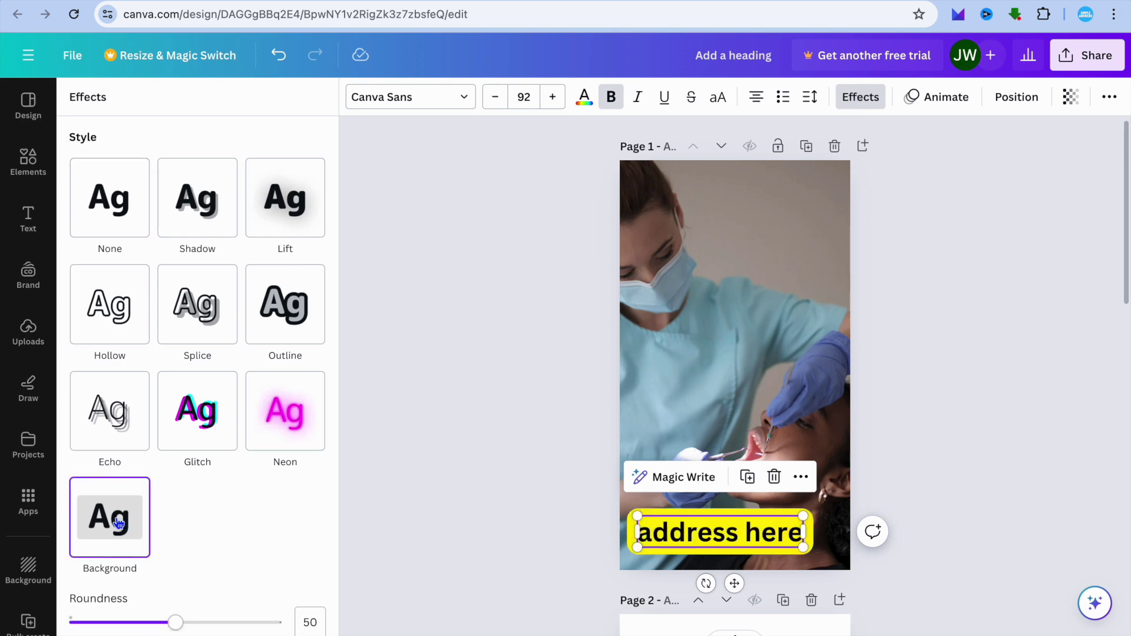
{"action": "scroll", "coordinate": [240, 507], "scroll_direction": "down", "scroll_amount": 5}
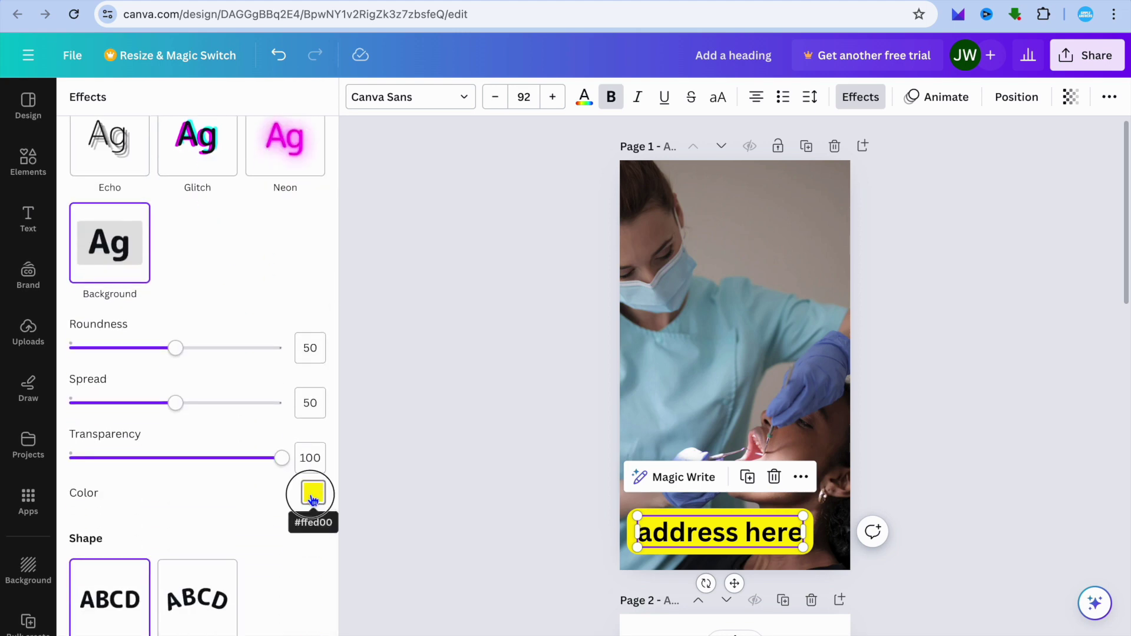
{"action": "left_click", "coordinate": [312, 496]}
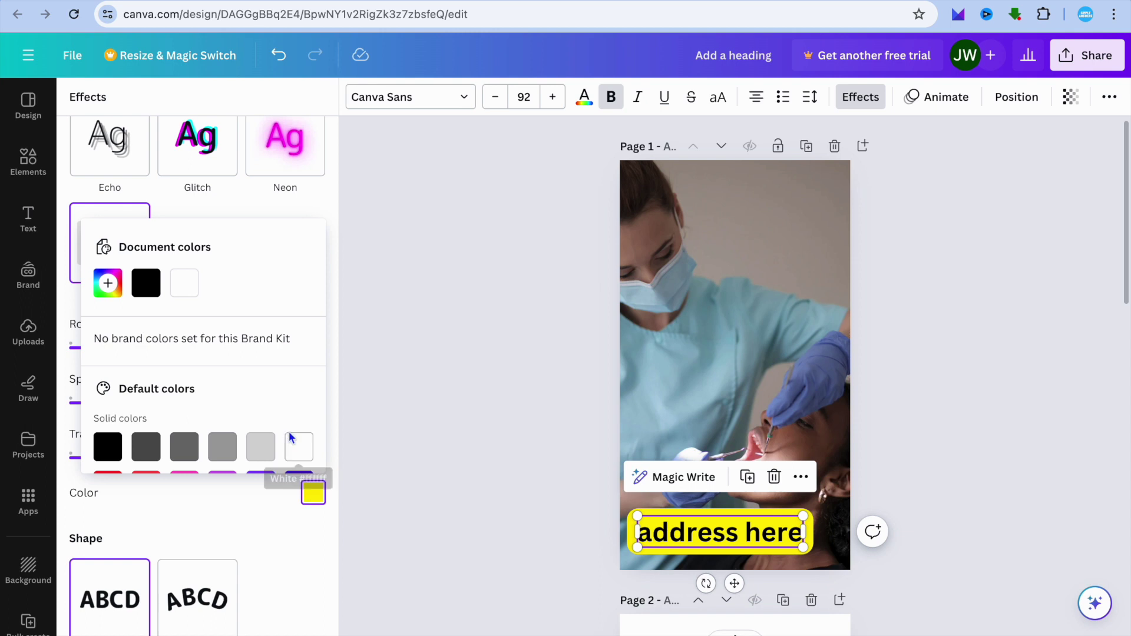
{"action": "scroll", "coordinate": [240, 436], "scroll_direction": "down", "scroll_amount": 2}
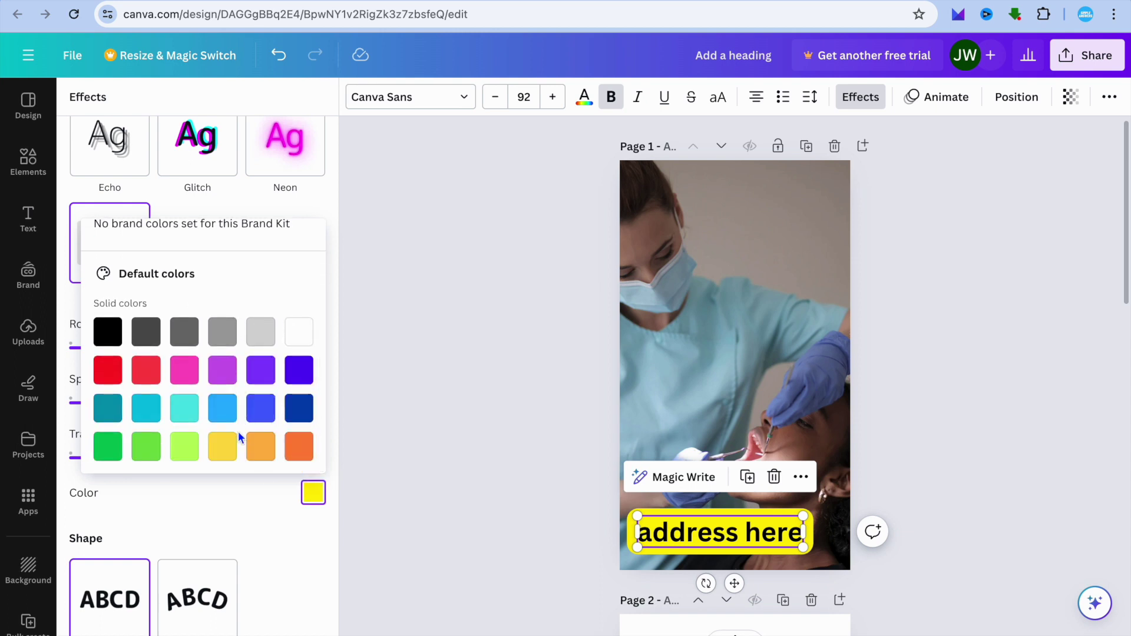
{"action": "left_click", "coordinate": [187, 376]}
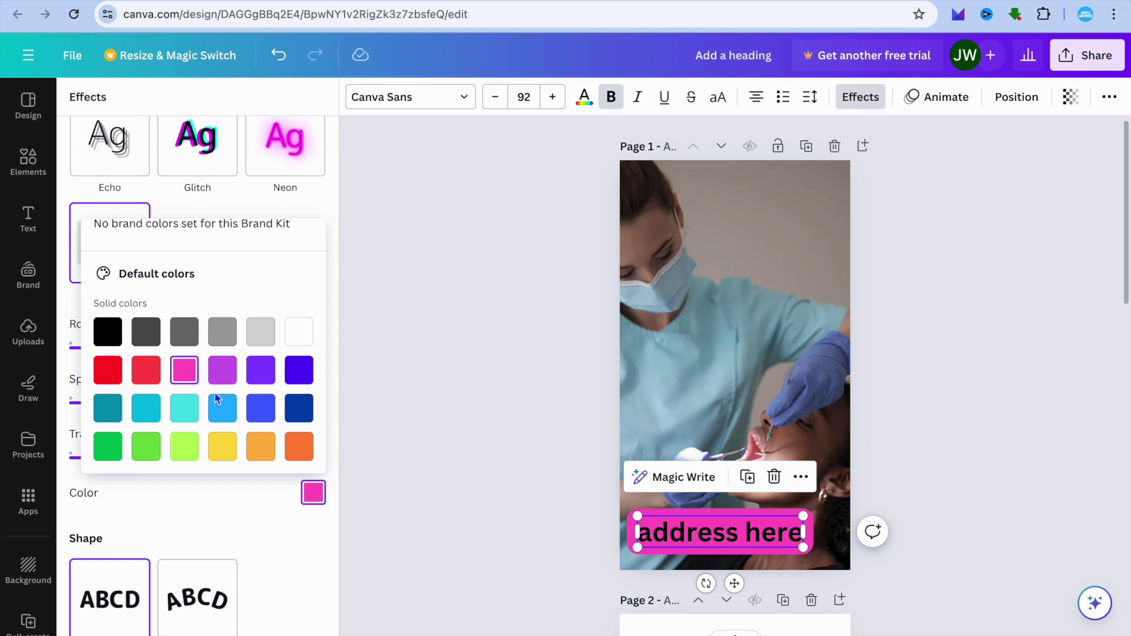
{"action": "left_click", "coordinate": [186, 449]}
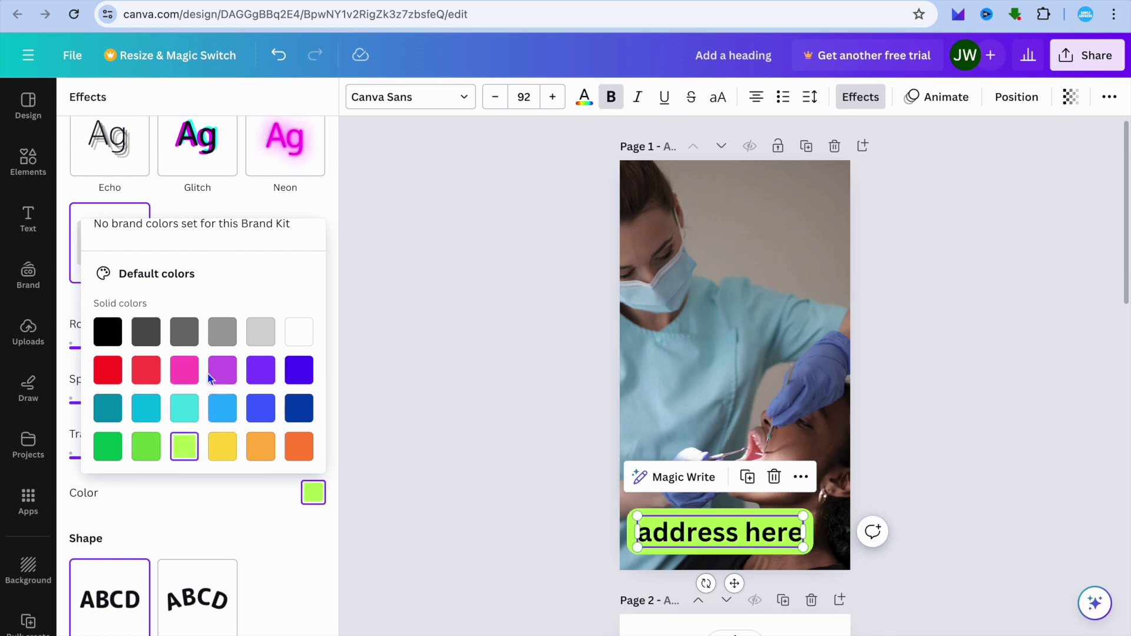
{"action": "left_click", "coordinate": [436, 407]}
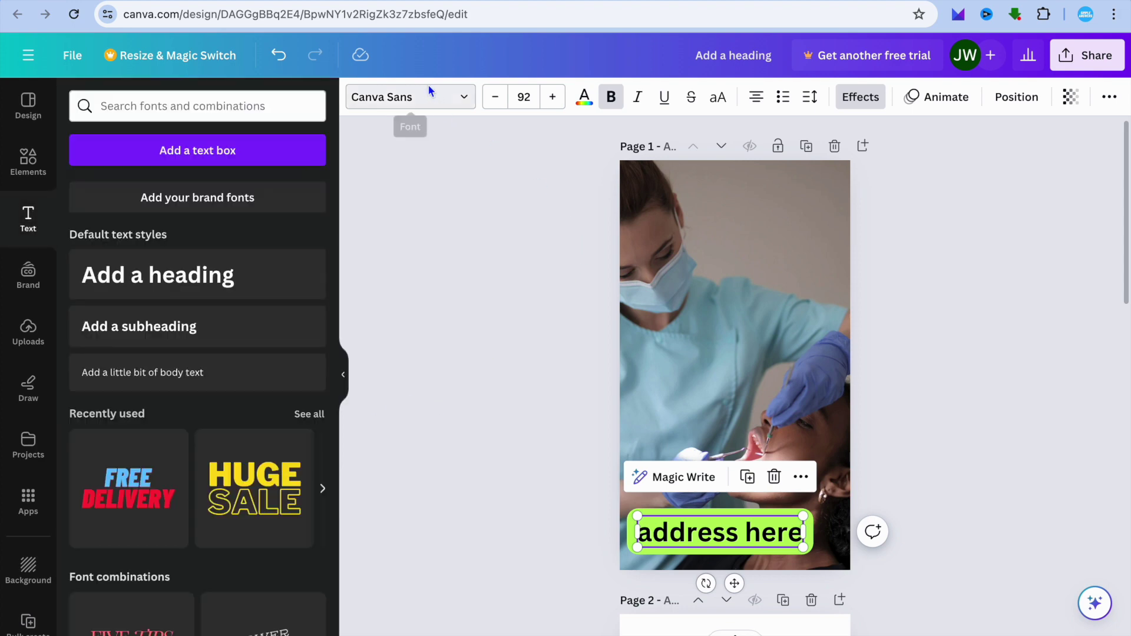
Set the "address here" heading's font to Helvetica World and enlarge it slightly to 92.9
{"action": "left_click", "coordinate": [451, 109]}
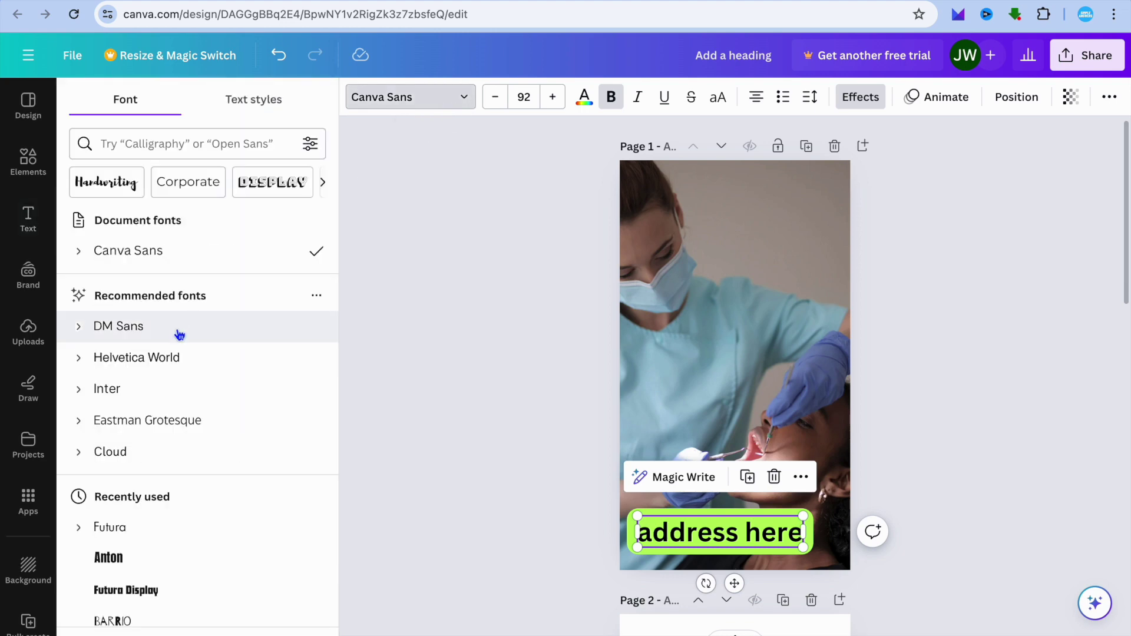
{"action": "left_click", "coordinate": [175, 358]}
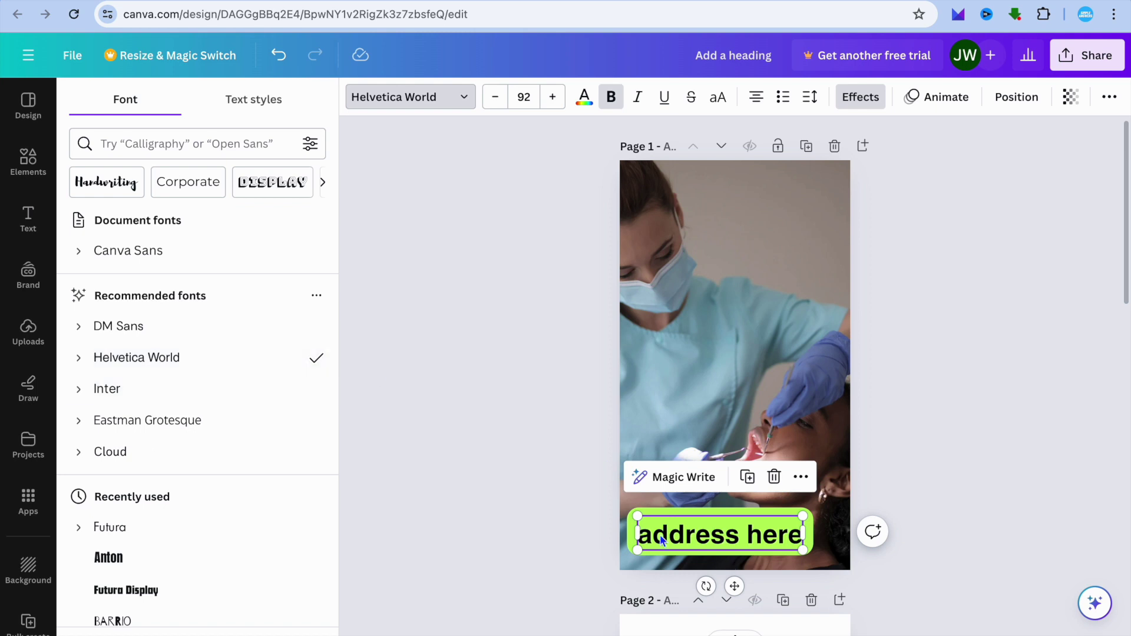
{"action": "left_click_drag", "start_coordinate": [638, 518], "coordinate": [636, 514]}
Select blank page 2 and filter the "dentist" elements results to videos
{"action": "scroll", "coordinate": [518, 474], "scroll_direction": "down", "scroll_amount": 5}
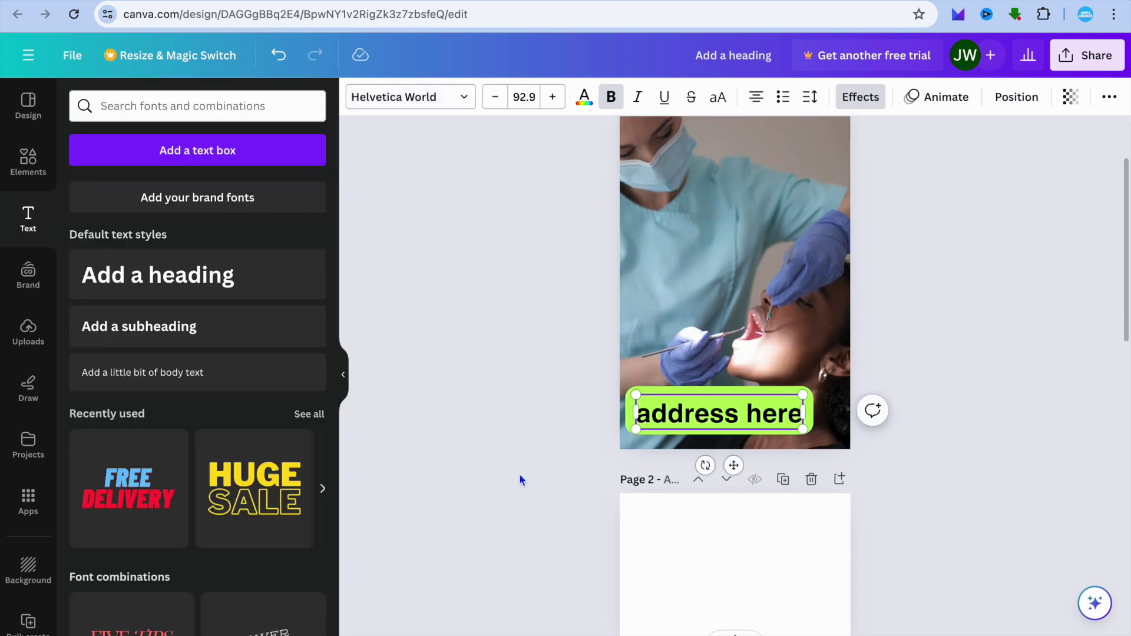
{"action": "left_click", "coordinate": [671, 432]}
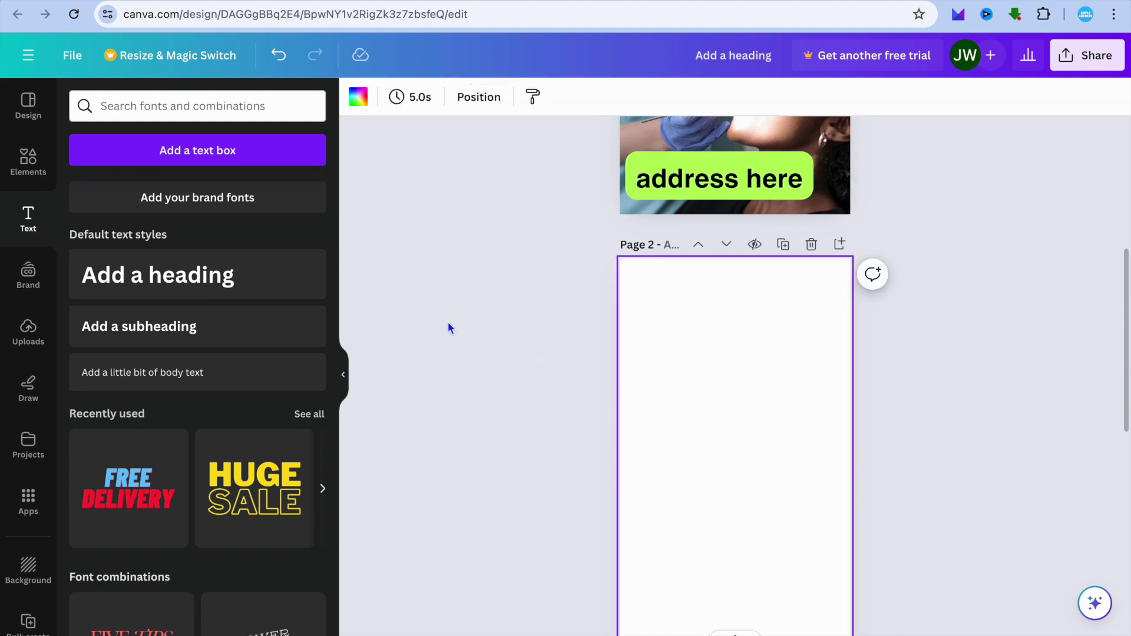
{"action": "left_click", "coordinate": [29, 160]}
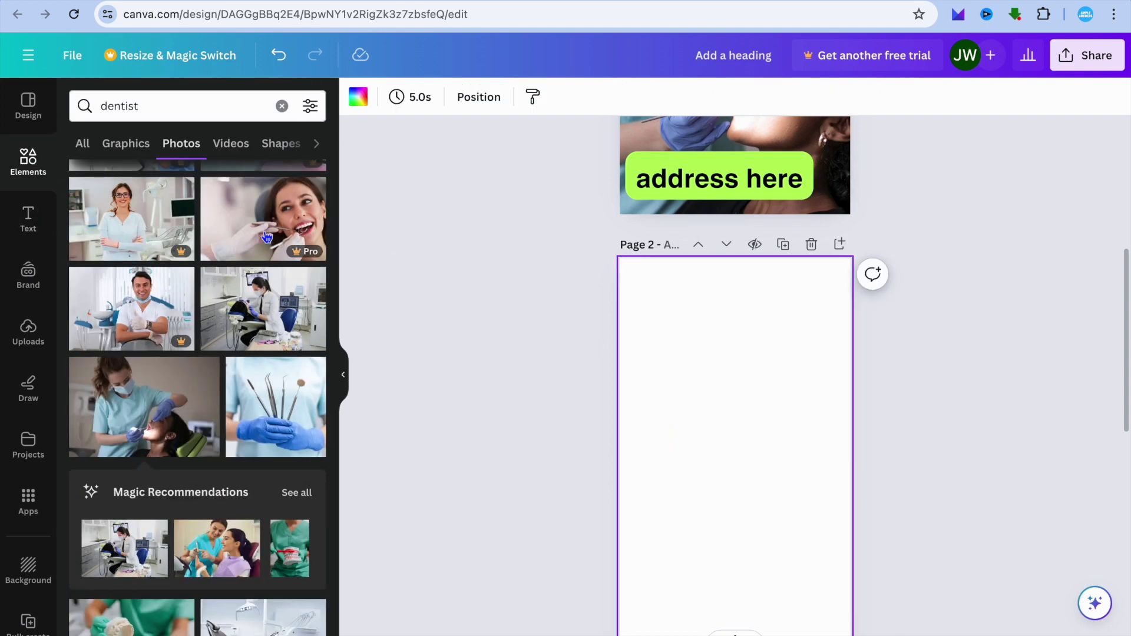
{"action": "left_click", "coordinate": [231, 143]}
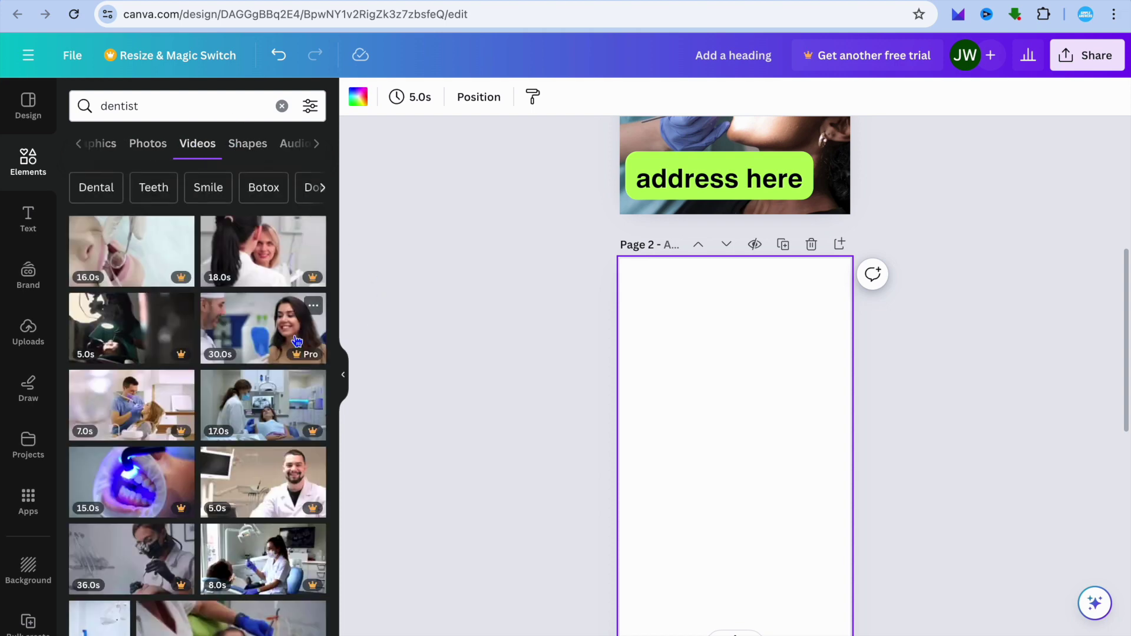
Look through the dentist video results for a clip that suits page 2
{"action": "scroll", "coordinate": [296, 341], "scroll_direction": "down", "scroll_amount": 5}
{"action": "scroll", "coordinate": [296, 342], "scroll_direction": "down", "scroll_amount": 7}
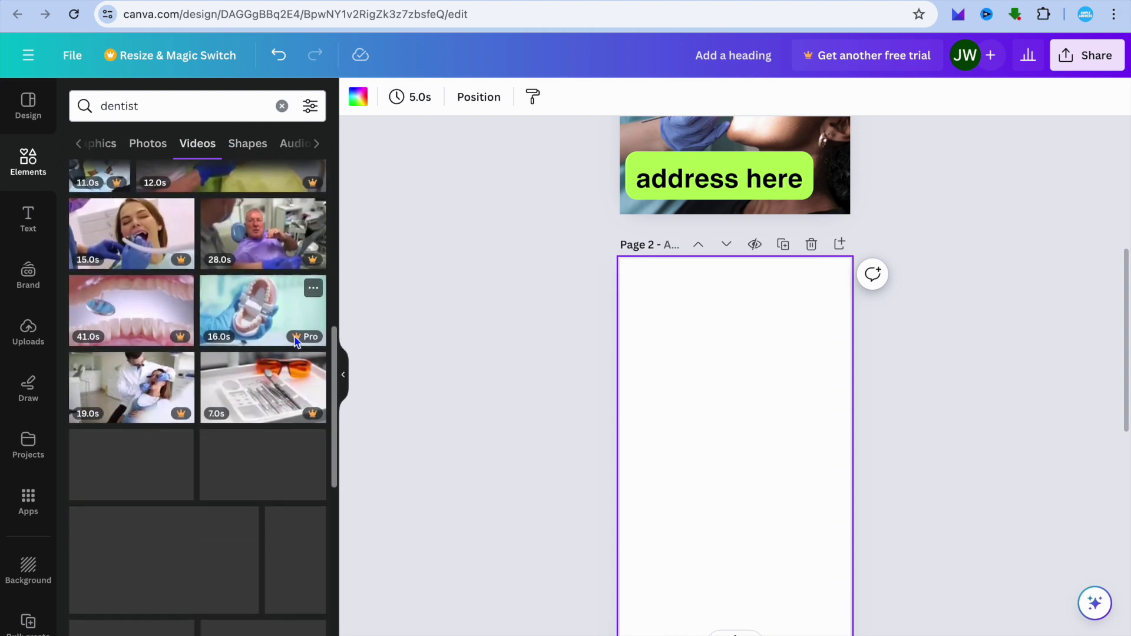
{"action": "scroll", "coordinate": [296, 342], "scroll_direction": "down", "scroll_amount": 4}
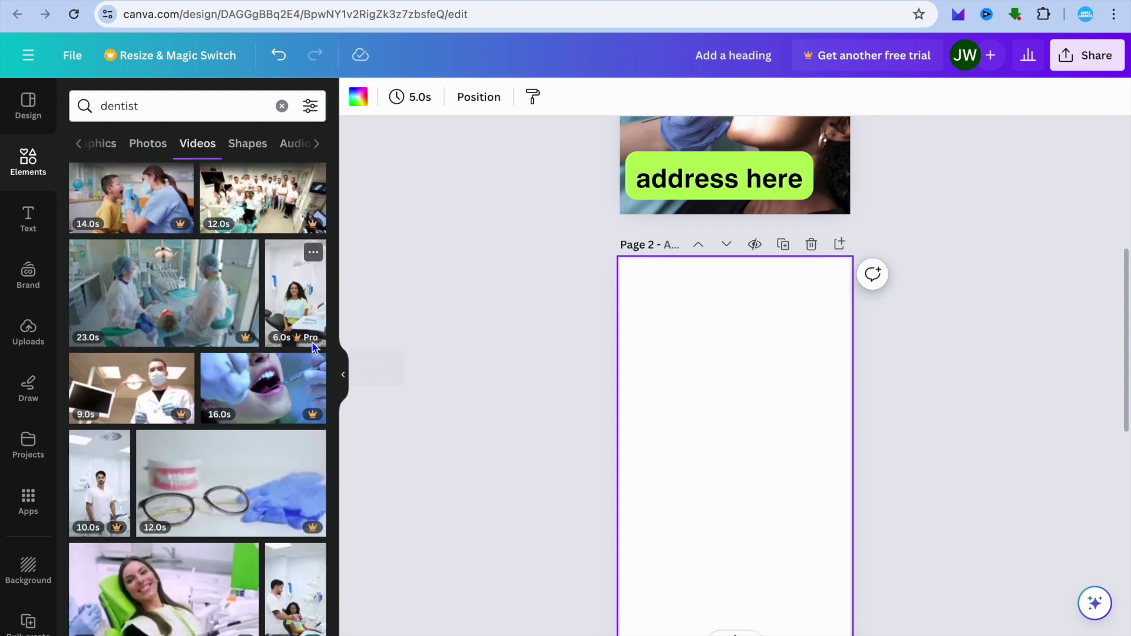
{"action": "mouse_move", "coordinate": [313, 346]}
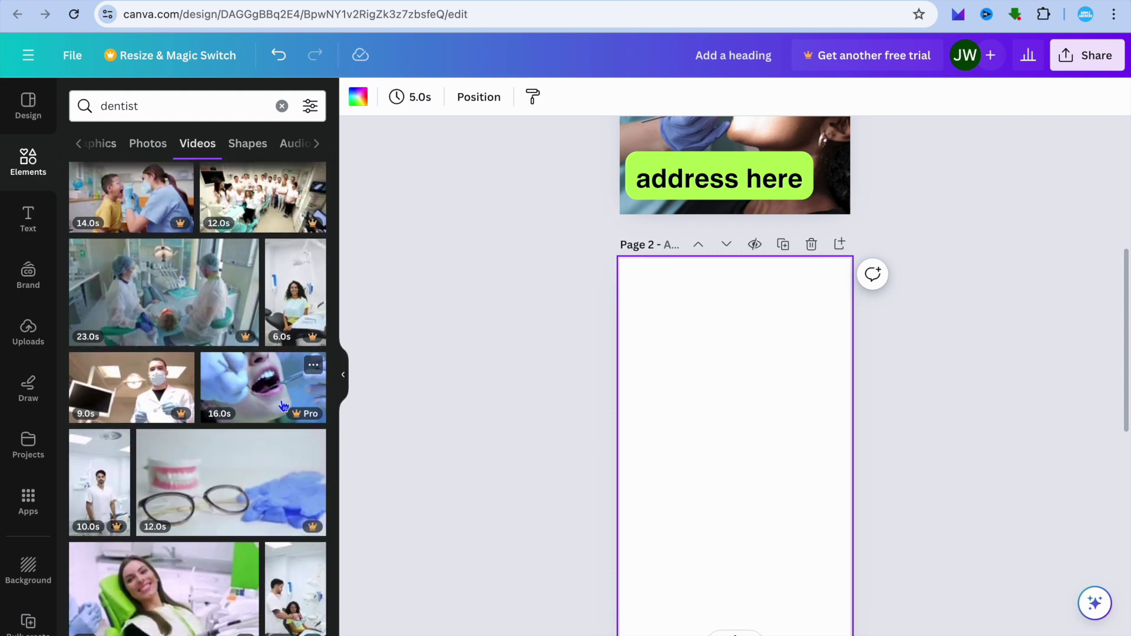
{"action": "scroll", "coordinate": [281, 401], "scroll_direction": "down", "scroll_amount": 8}
{"action": "scroll", "coordinate": [281, 401], "scroll_direction": "down", "scroll_amount": 6}
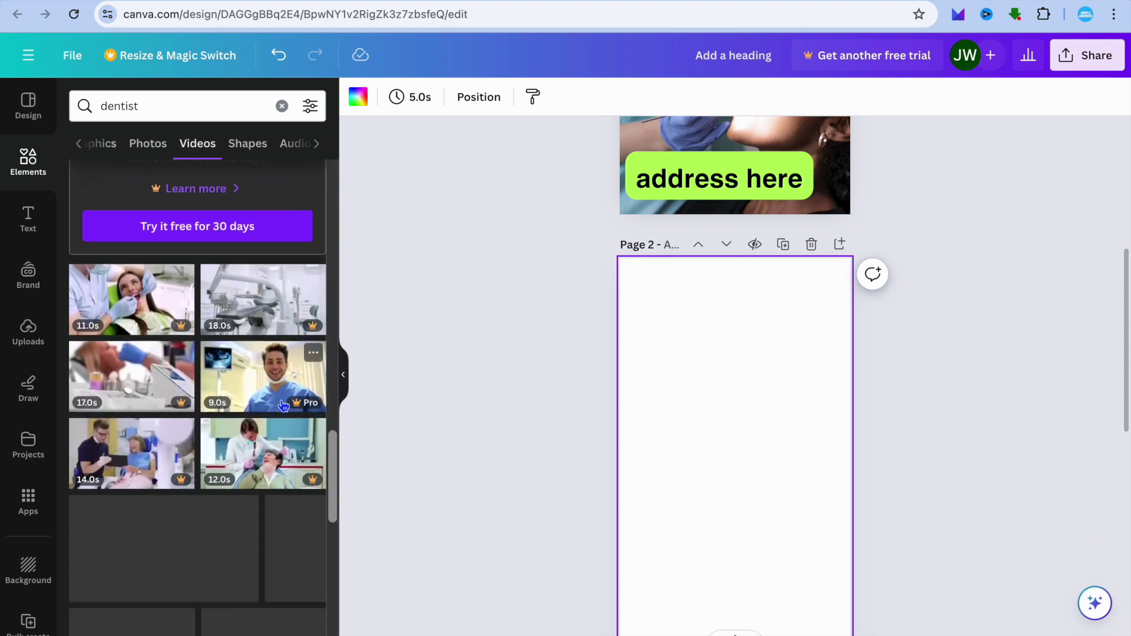
{"action": "scroll", "coordinate": [281, 405], "scroll_direction": "down", "scroll_amount": 8}
{"action": "scroll", "coordinate": [283, 407], "scroll_direction": "down", "scroll_amount": 3}
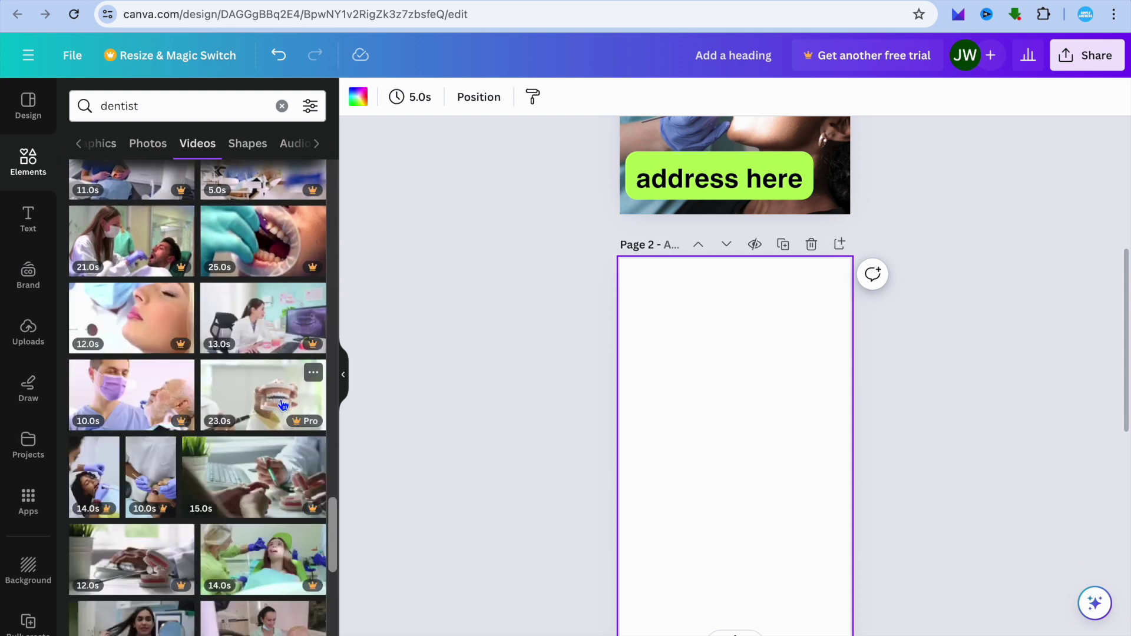
{"action": "scroll", "coordinate": [283, 404], "scroll_direction": "down", "scroll_amount": 5}
{"action": "scroll", "coordinate": [283, 404], "scroll_direction": "down", "scroll_amount": 5}
{"action": "scroll", "coordinate": [251, 488], "scroll_direction": "down", "scroll_amount": 5}
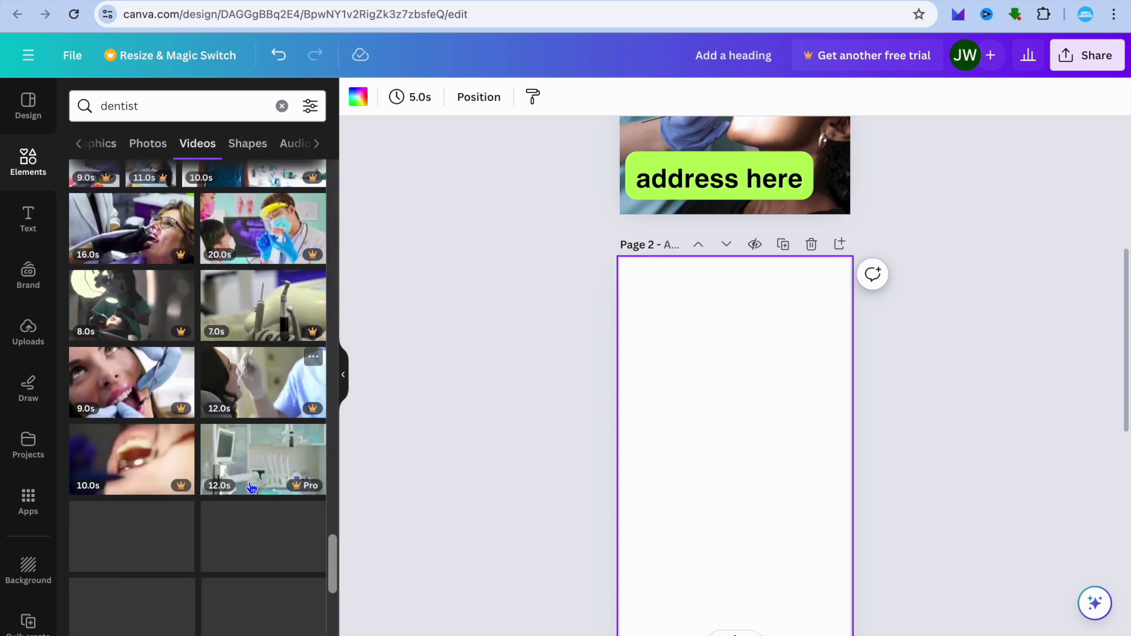
{"action": "scroll", "coordinate": [252, 488], "scroll_direction": "up", "scroll_amount": 2}
{"action": "scroll", "coordinate": [252, 488], "scroll_direction": "down", "scroll_amount": 6}
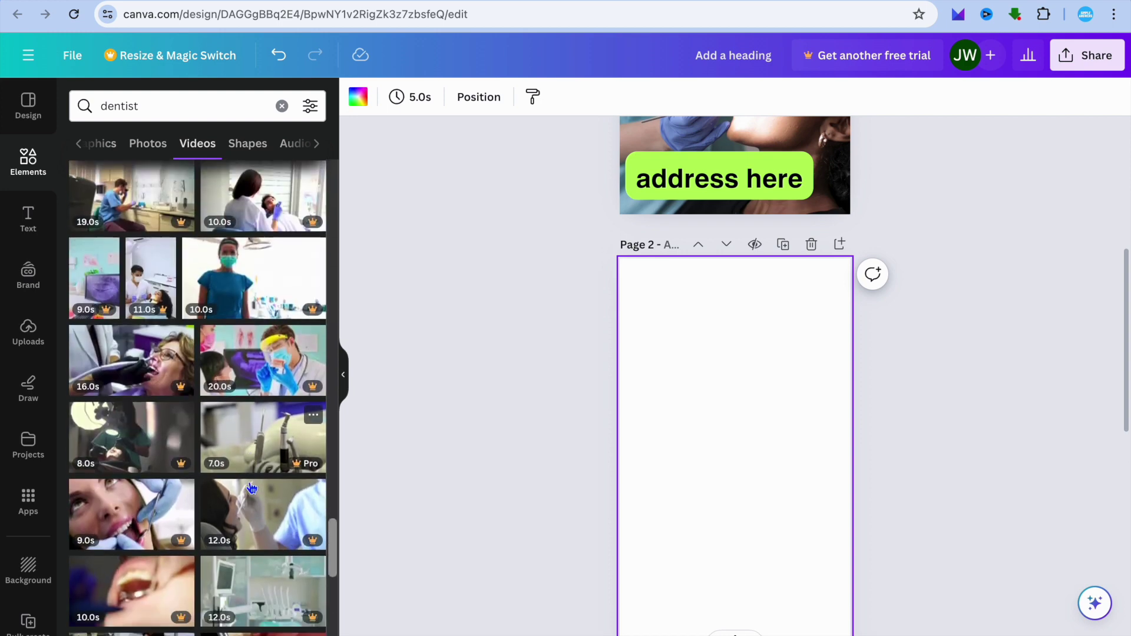
{"action": "scroll", "coordinate": [251, 487], "scroll_direction": "down", "scroll_amount": 7}
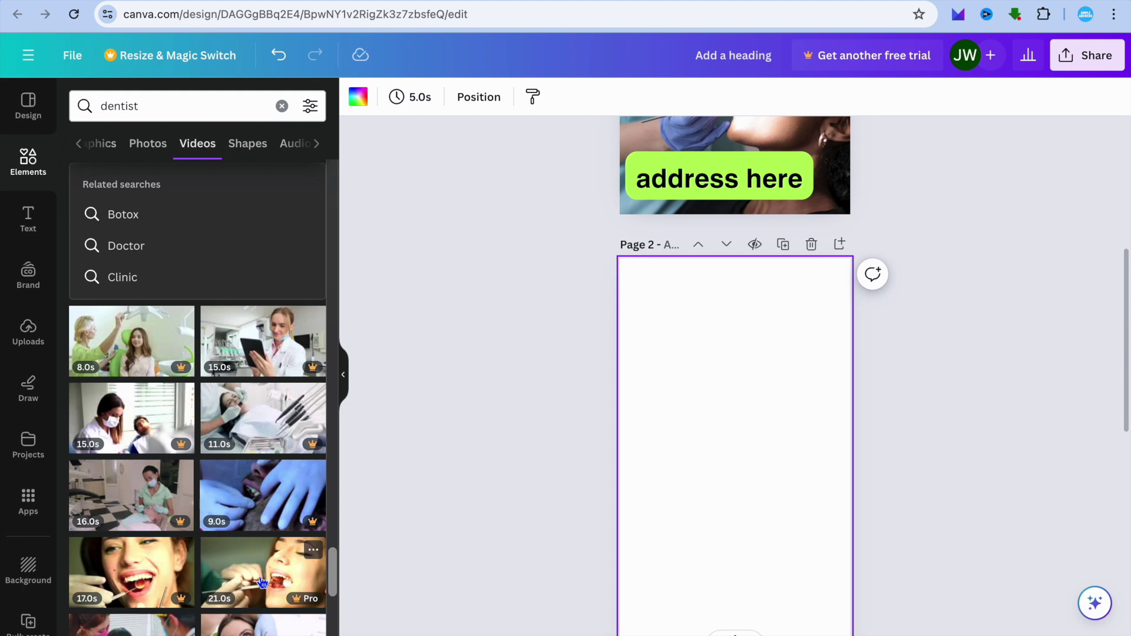
Add the 17-second clip of a woman having her teeth examined to page 2 and set it as the page background
{"action": "left_click", "coordinate": [156, 576]}
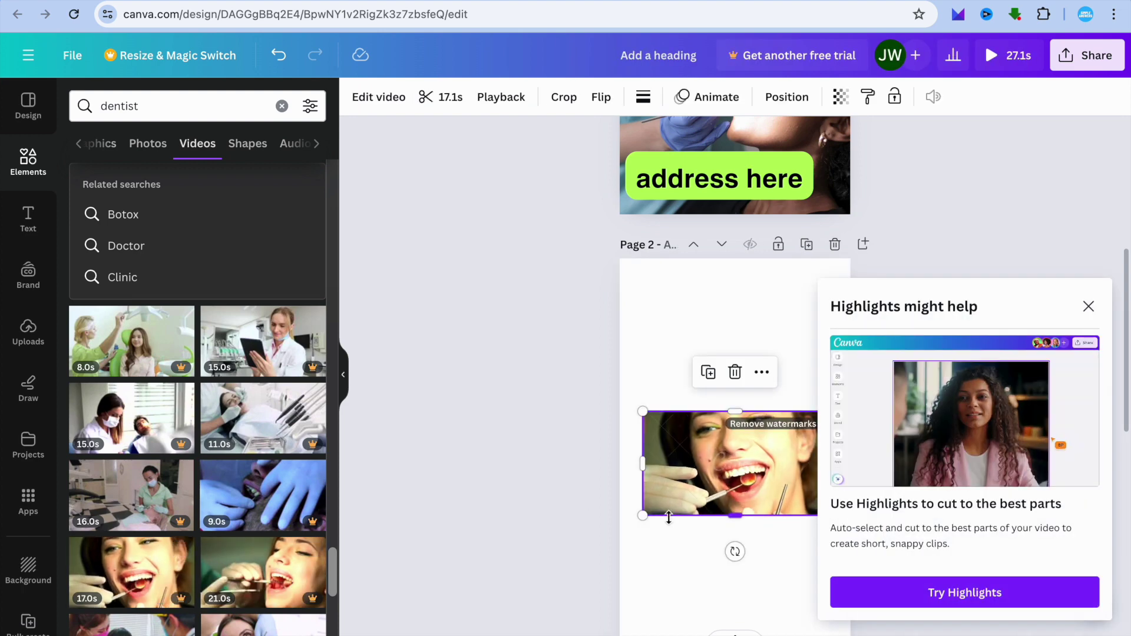
{"action": "left_click", "coordinate": [1087, 307]}
{"action": "left_click", "coordinate": [762, 373]}
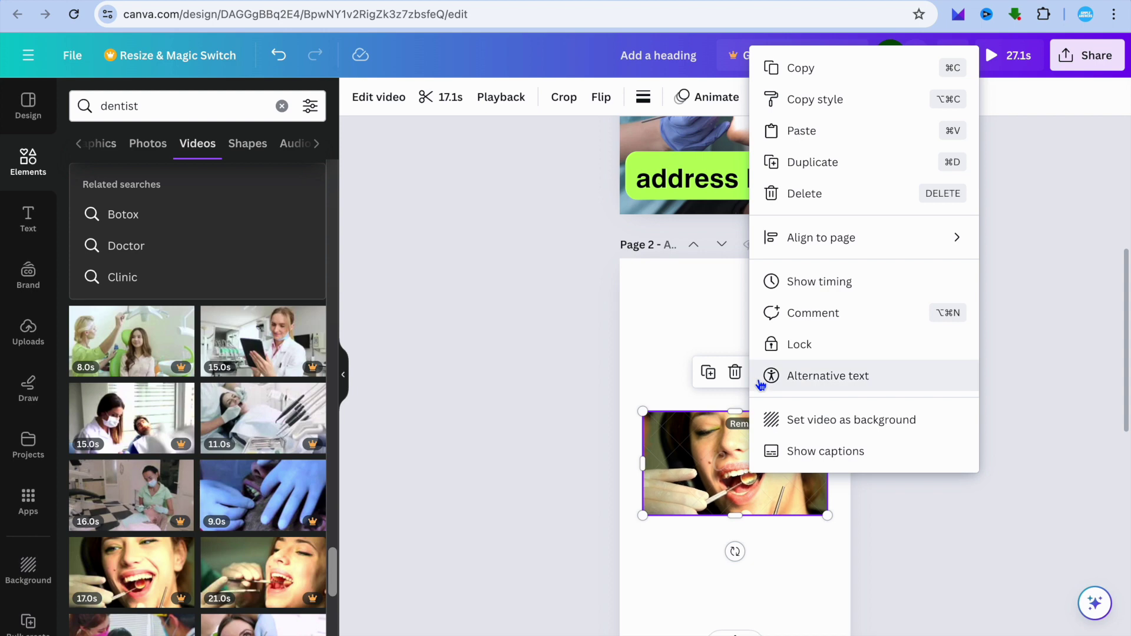
{"action": "left_click", "coordinate": [799, 419]}
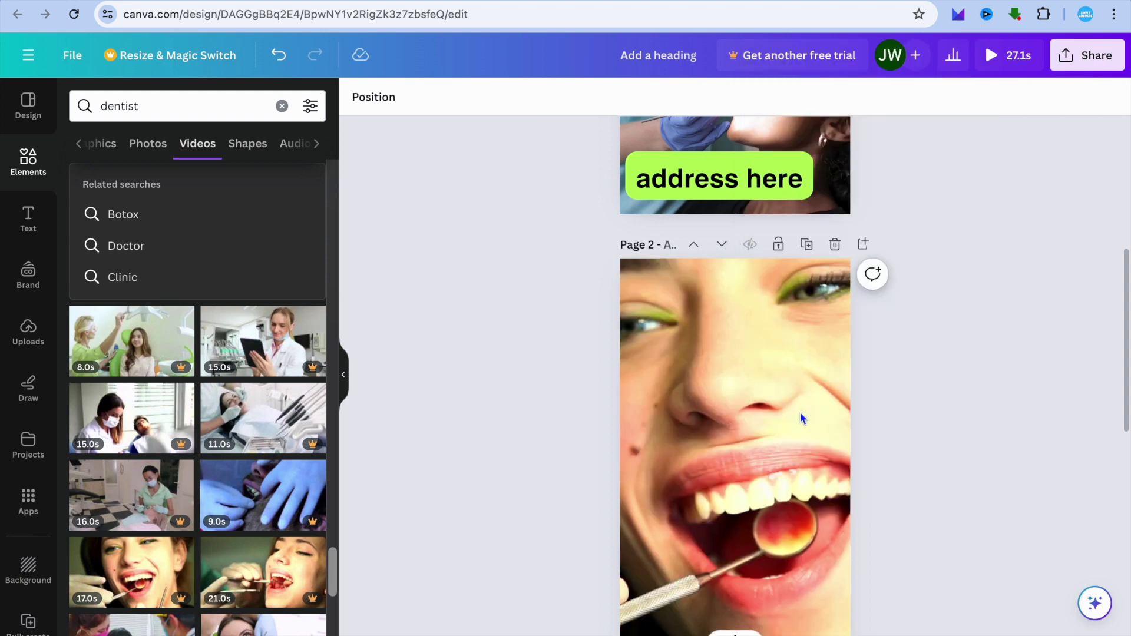
{"action": "left_click", "coordinate": [736, 453]}
{"action": "left_click", "coordinate": [731, 463]}
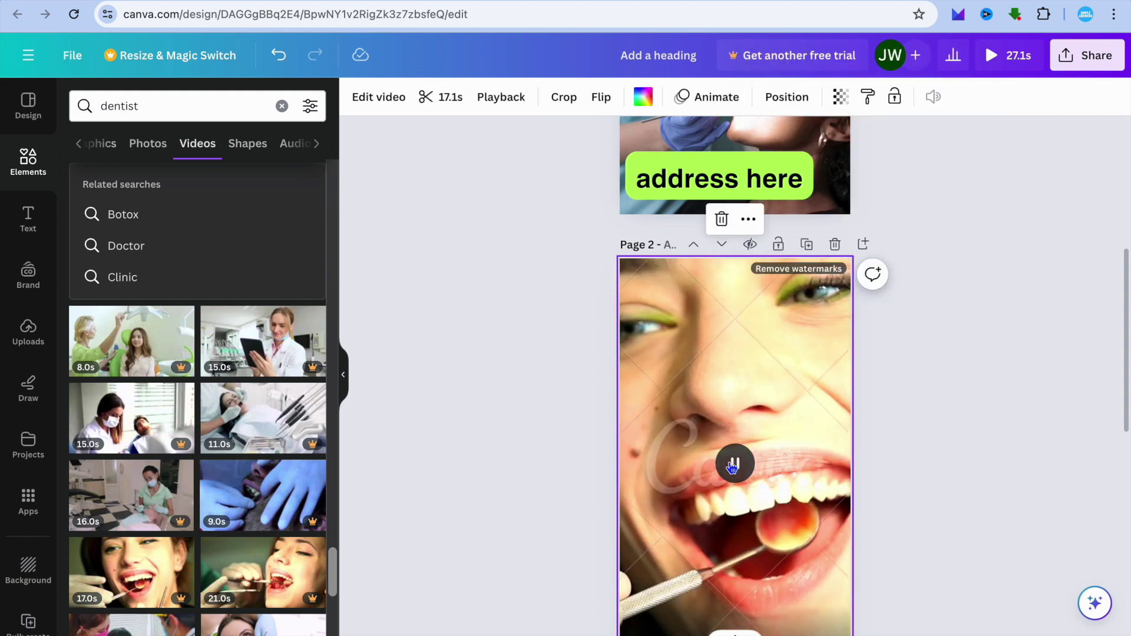
{"action": "left_click", "coordinate": [731, 465]}
{"action": "left_click", "coordinate": [471, 335]}
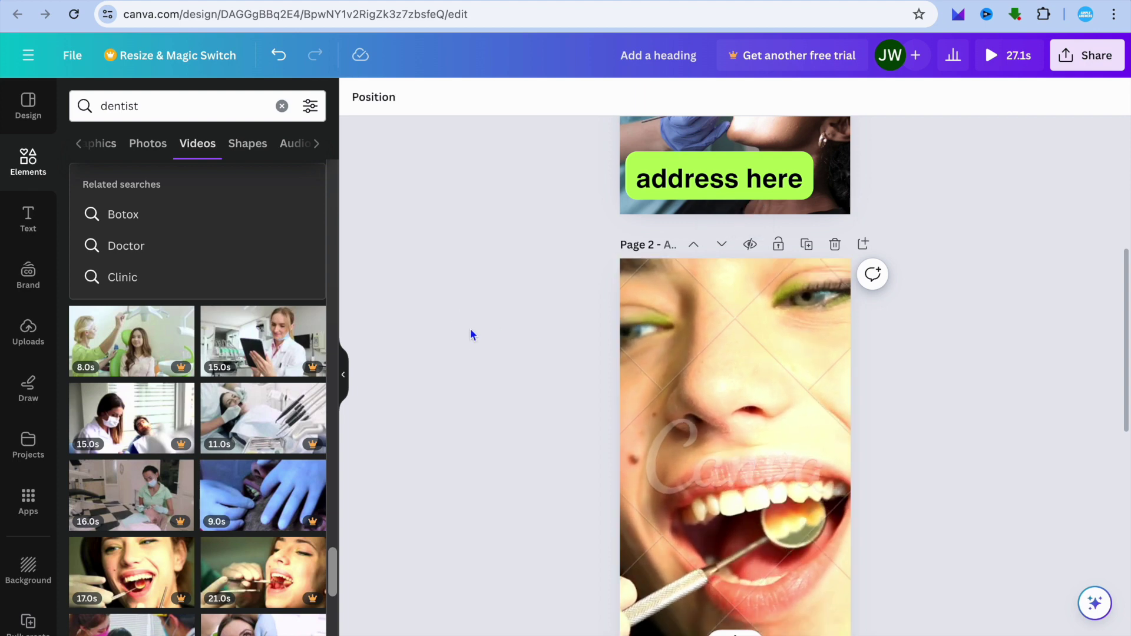
Add a default heading text box to page 2 and place it across the woman's nose, above her mouth
{"action": "left_click", "coordinate": [41, 231]}
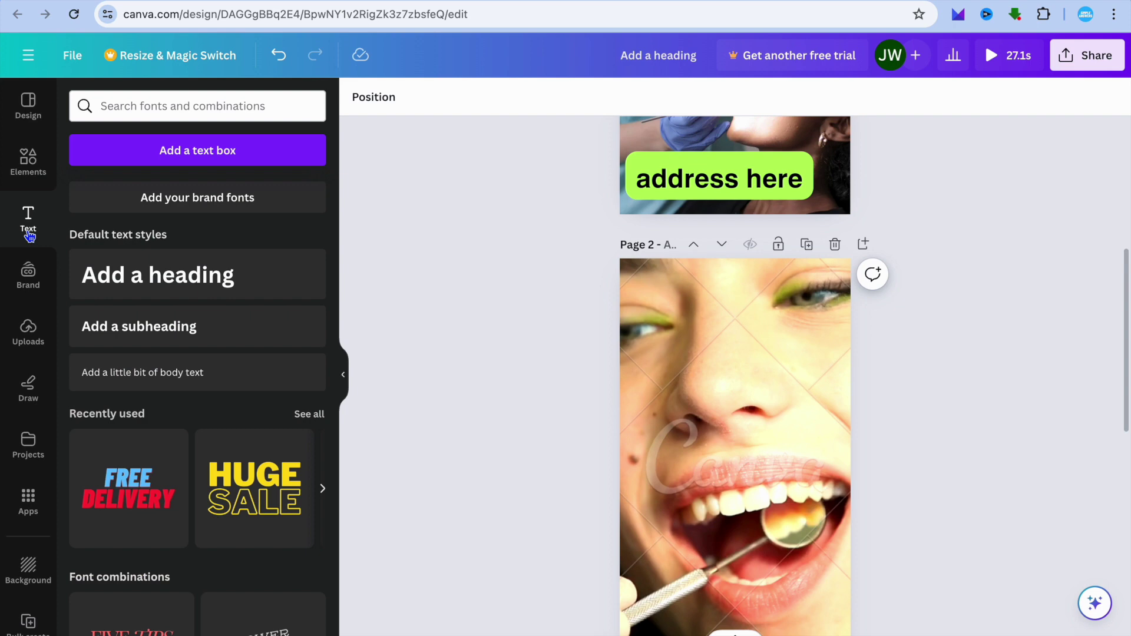
{"action": "left_click", "coordinate": [157, 283]}
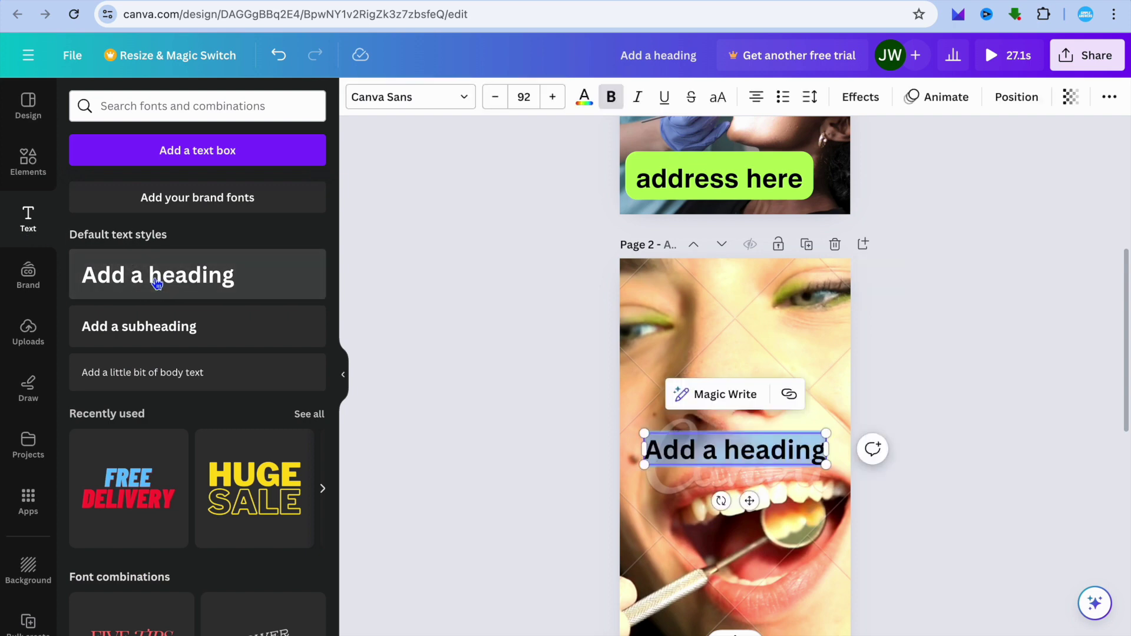
{"action": "left_click", "coordinate": [953, 352]}
{"action": "left_click_drag", "start_coordinate": [750, 448], "coordinate": [747, 352]}
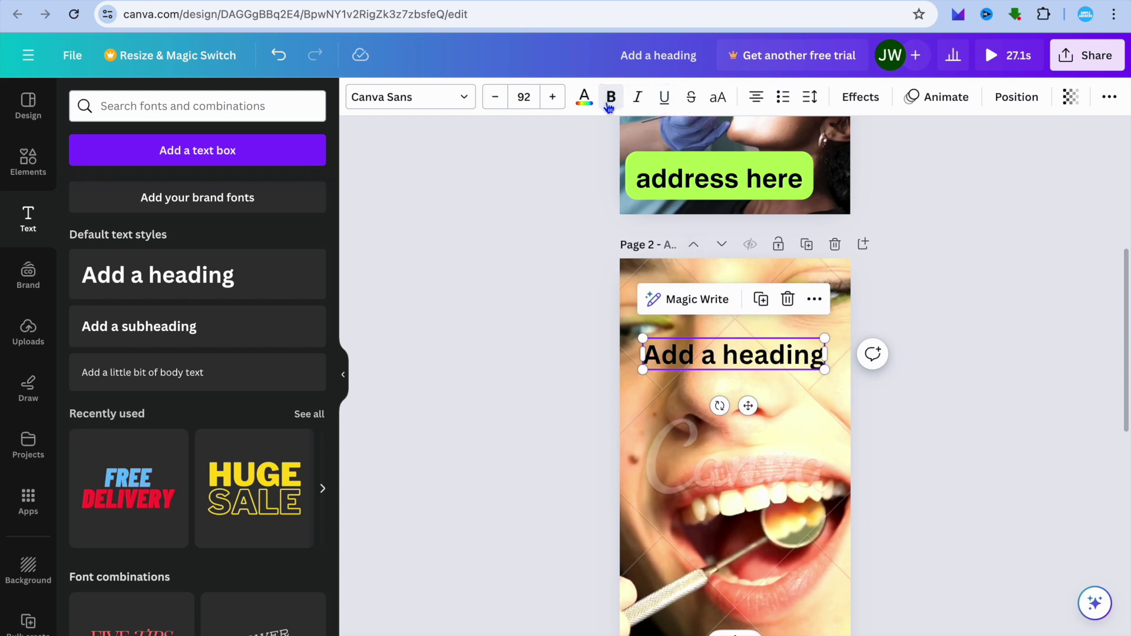
Apply the Background text effect to the page 2 heading, giving it a yellow rounded box
{"action": "left_click", "coordinate": [852, 97]}
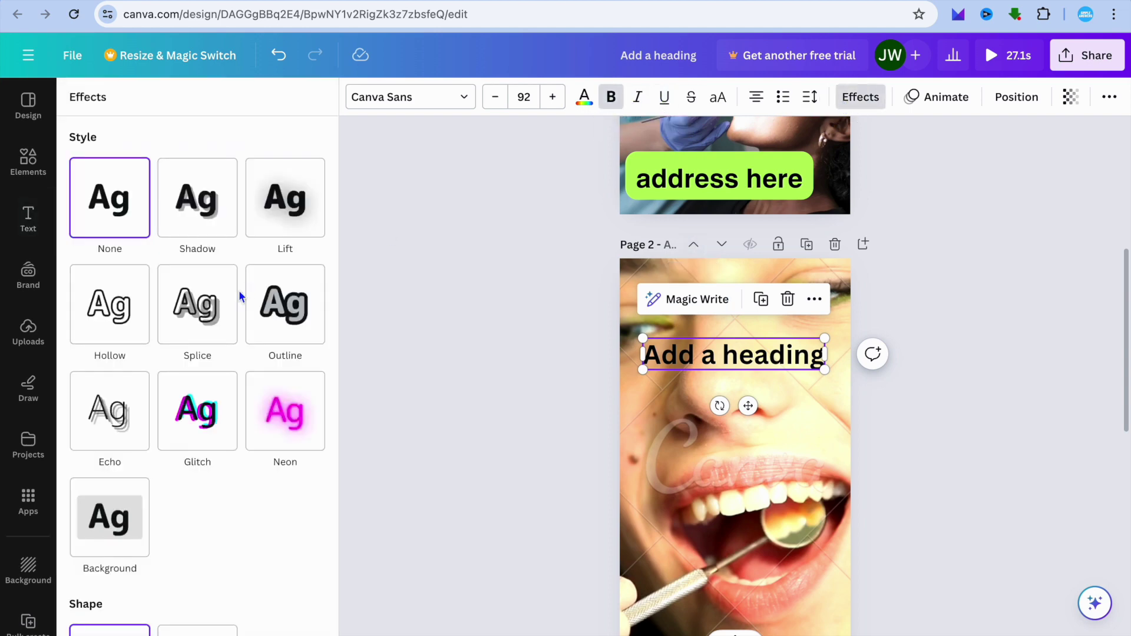
{"action": "left_click", "coordinate": [110, 517]}
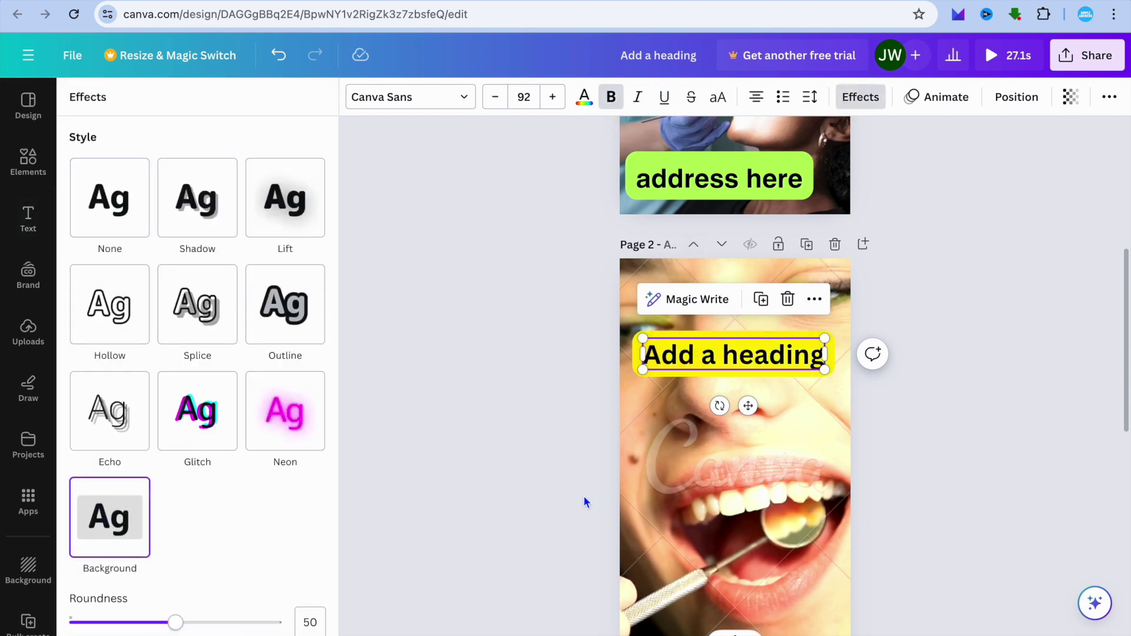
{"action": "left_click", "coordinate": [975, 422]}
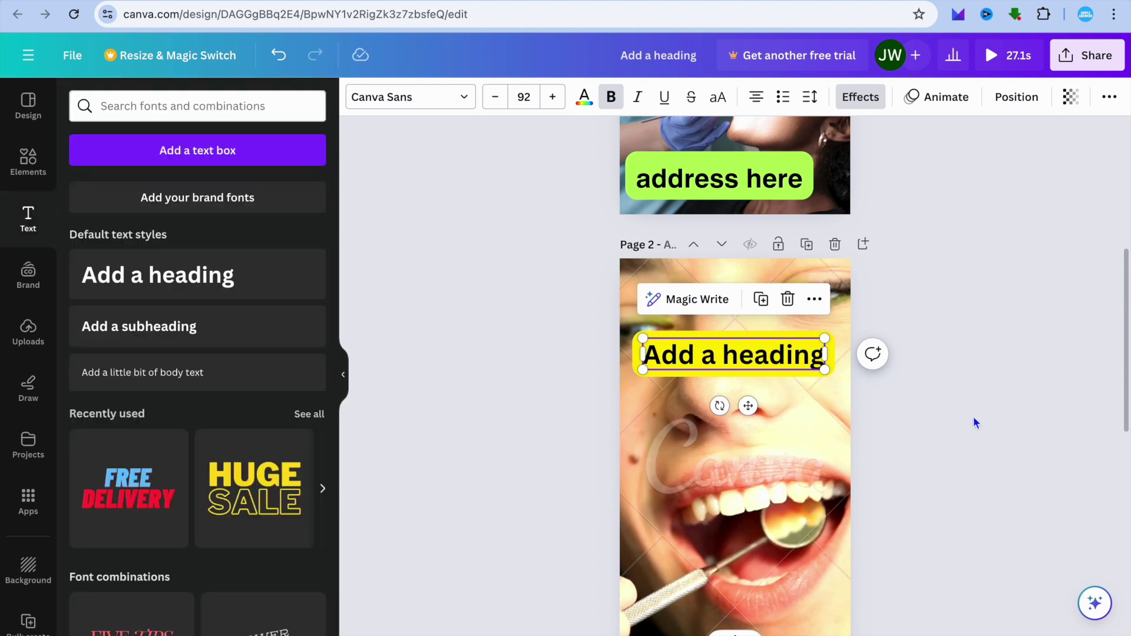
{"action": "left_click", "coordinate": [977, 417]}
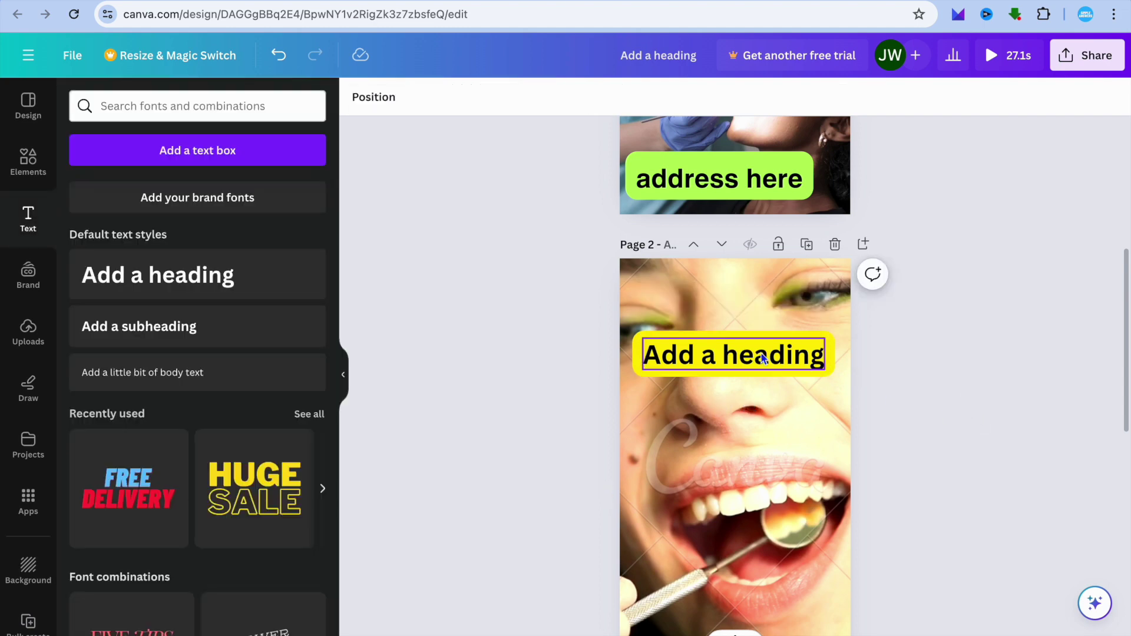
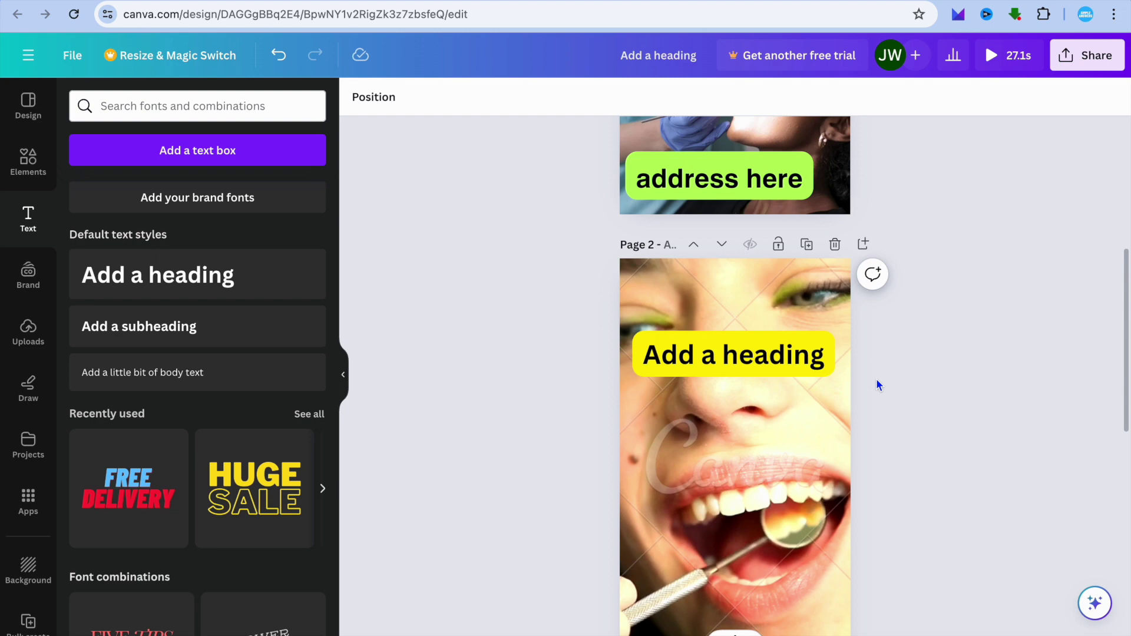
Select blank page 3 and add the "dentist" graphic of a dentist treating a boy on a green circle
{"action": "scroll", "coordinate": [877, 384], "scroll_direction": "down", "scroll_amount": 6}
{"action": "left_click", "coordinate": [758, 487]}
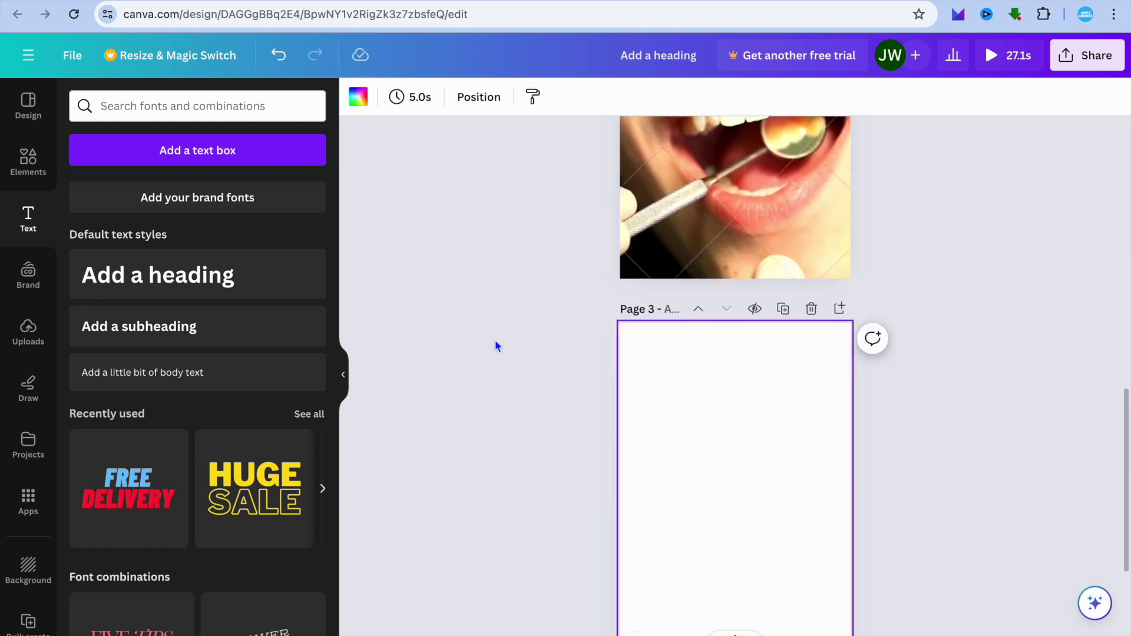
{"action": "left_click", "coordinate": [19, 177]}
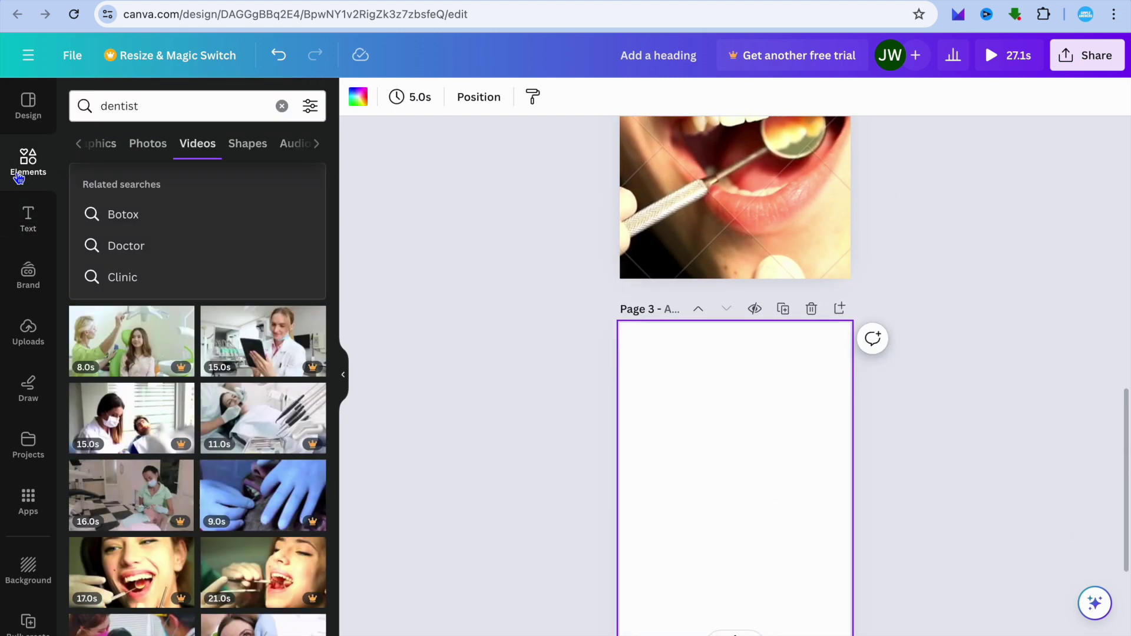
{"action": "left_click", "coordinate": [109, 146]}
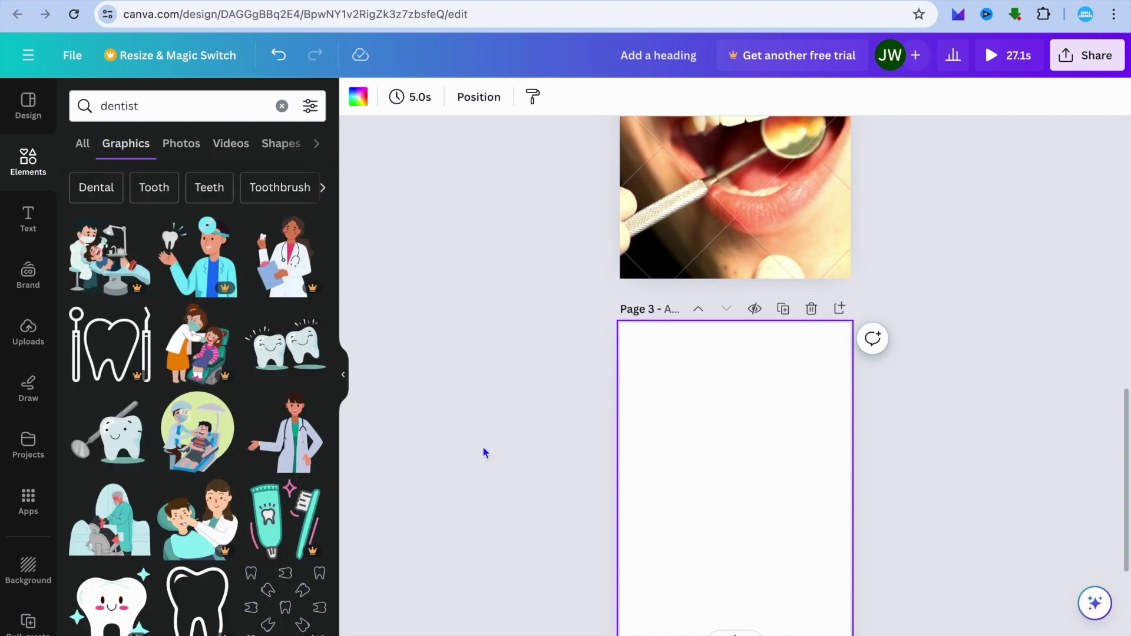
{"action": "scroll", "coordinate": [483, 452], "scroll_direction": "down", "scroll_amount": 3}
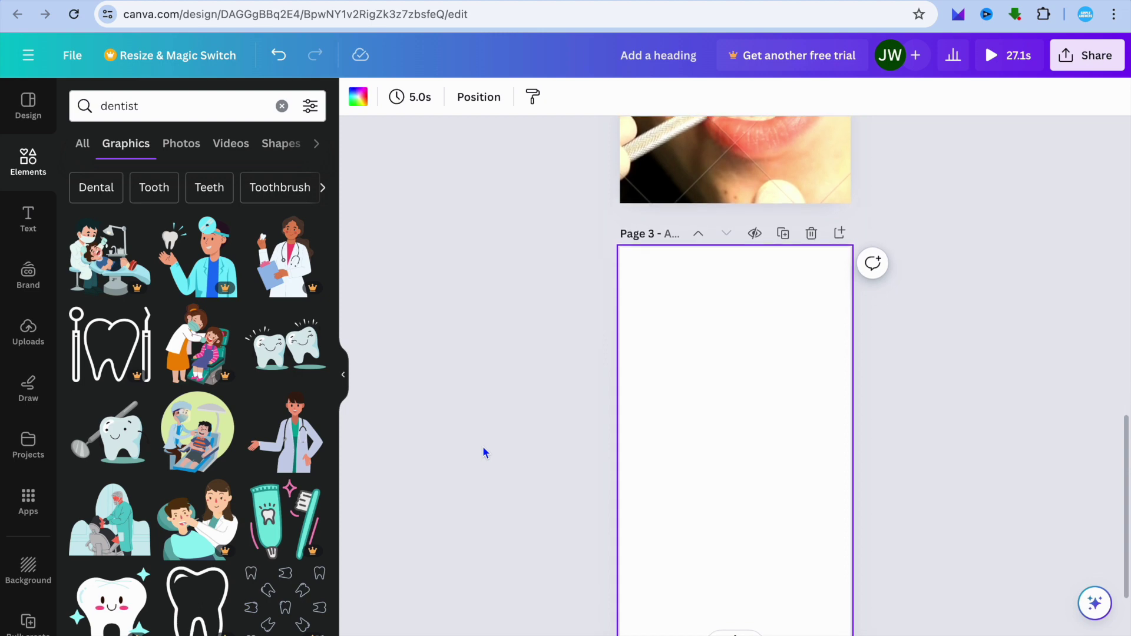
{"action": "left_click", "coordinate": [197, 442]}
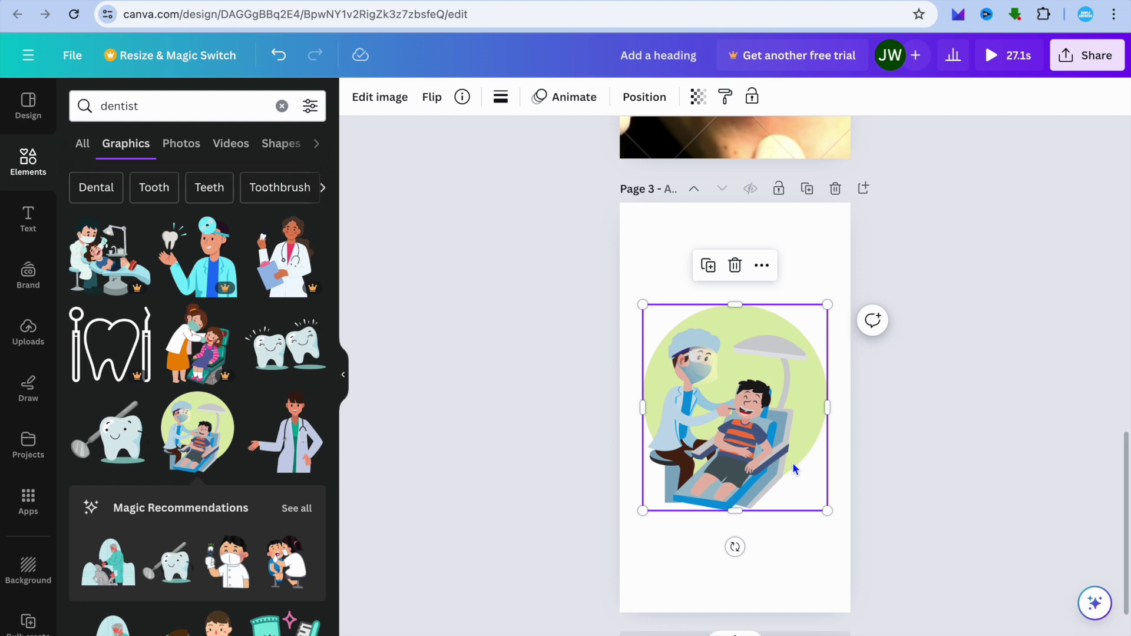
Enlarge the dentist graphic upward and sideways so it nearly fills the width of page 3
{"action": "left_click_drag", "start_coordinate": [734, 304], "coordinate": [734, 259]}
{"action": "left_click_drag", "start_coordinate": [643, 380], "coordinate": [631, 380]}
{"action": "left_click_drag", "start_coordinate": [828, 381], "coordinate": [849, 379]}
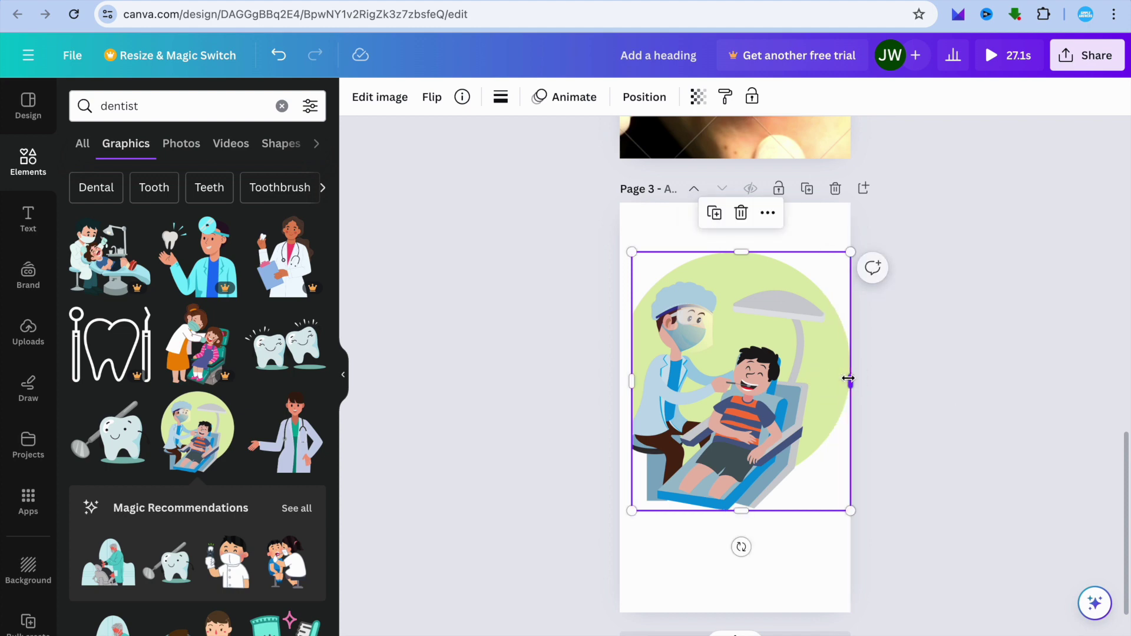
Add a heading reading "kids friendly" beneath the dentist graphic on page 3
{"action": "left_click", "coordinate": [27, 218]}
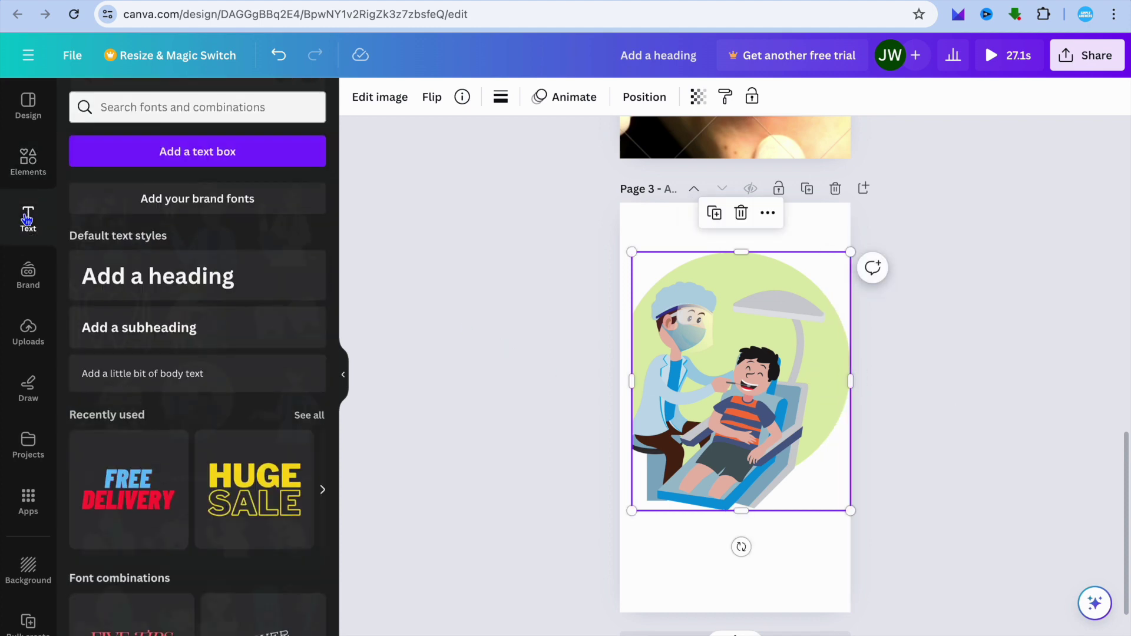
{"action": "left_click", "coordinate": [192, 274]}
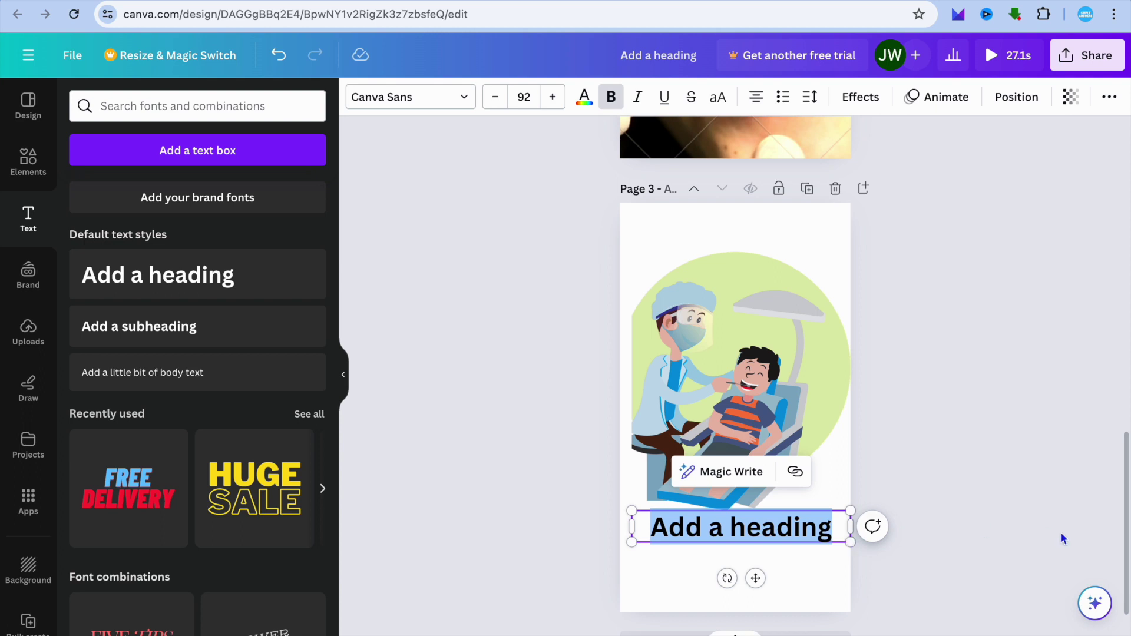
{"action": "type", "text": "kids friendly"}
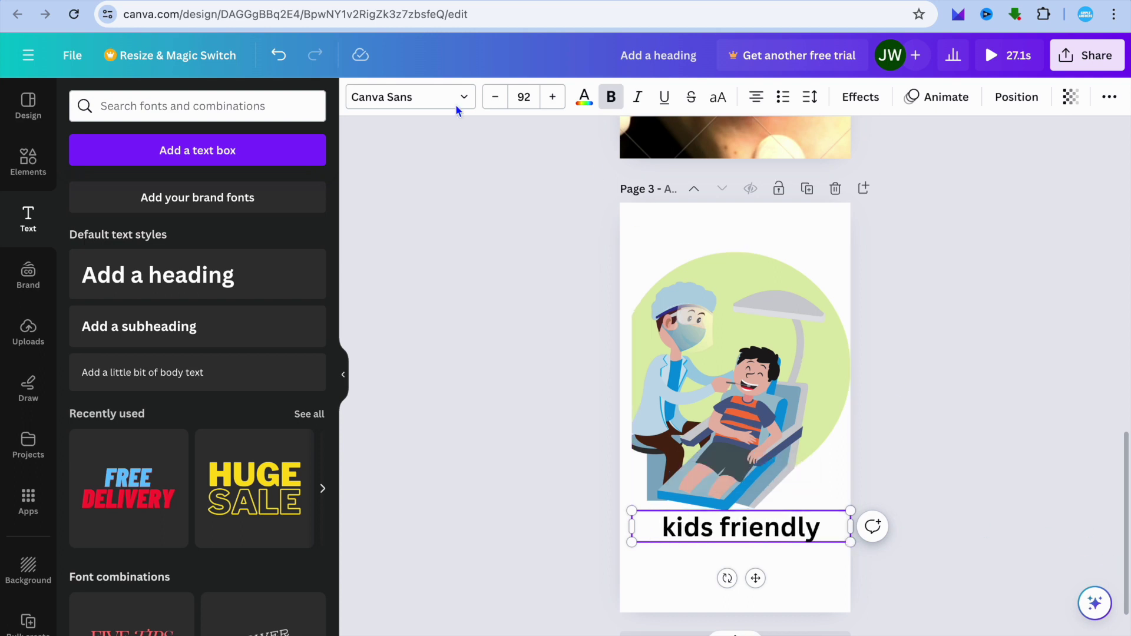
Set the "kids friendly" heading's font to Barrio and enlarge it to size 106
{"action": "left_click", "coordinate": [421, 100]}
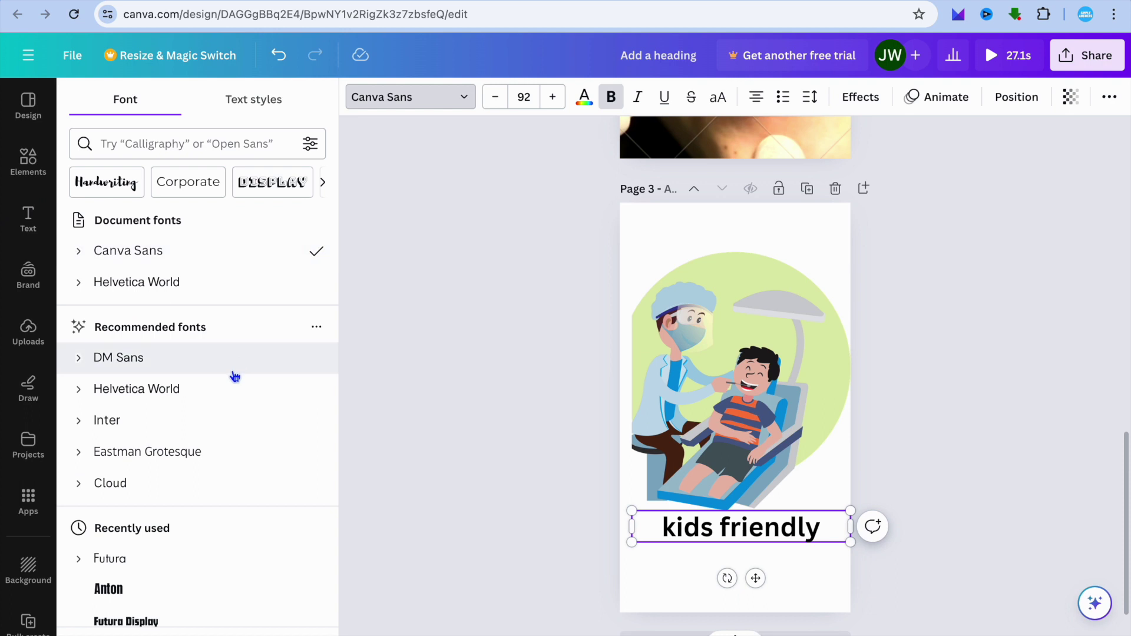
{"action": "scroll", "coordinate": [206, 441], "scroll_direction": "down", "scroll_amount": 5}
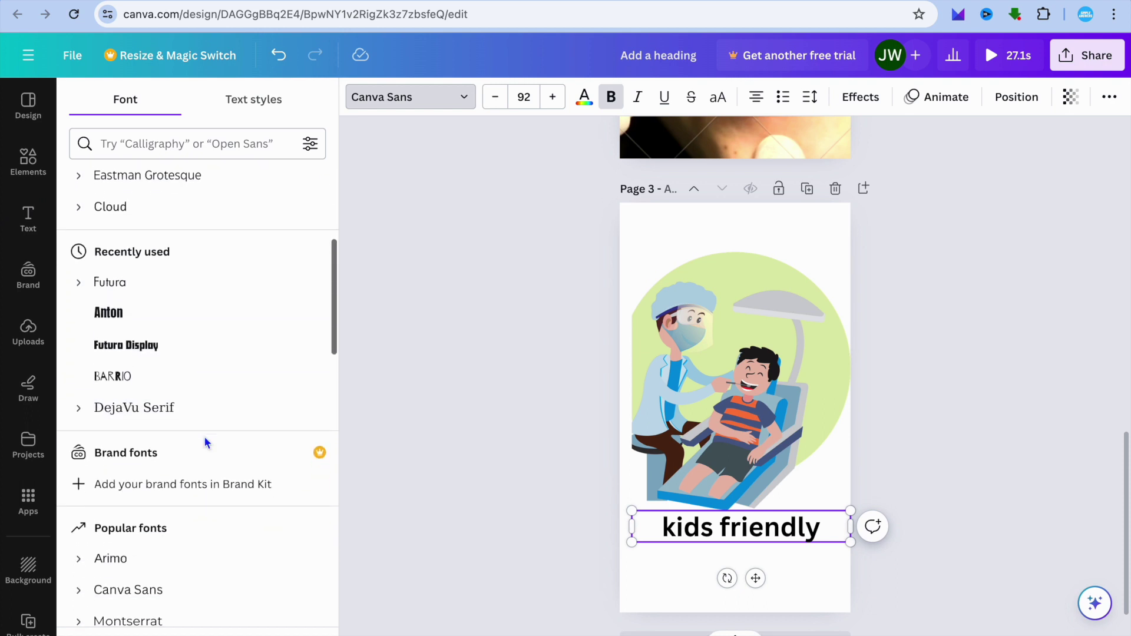
{"action": "scroll", "coordinate": [206, 442], "scroll_direction": "down", "scroll_amount": 1}
{"action": "left_click", "coordinate": [158, 352]}
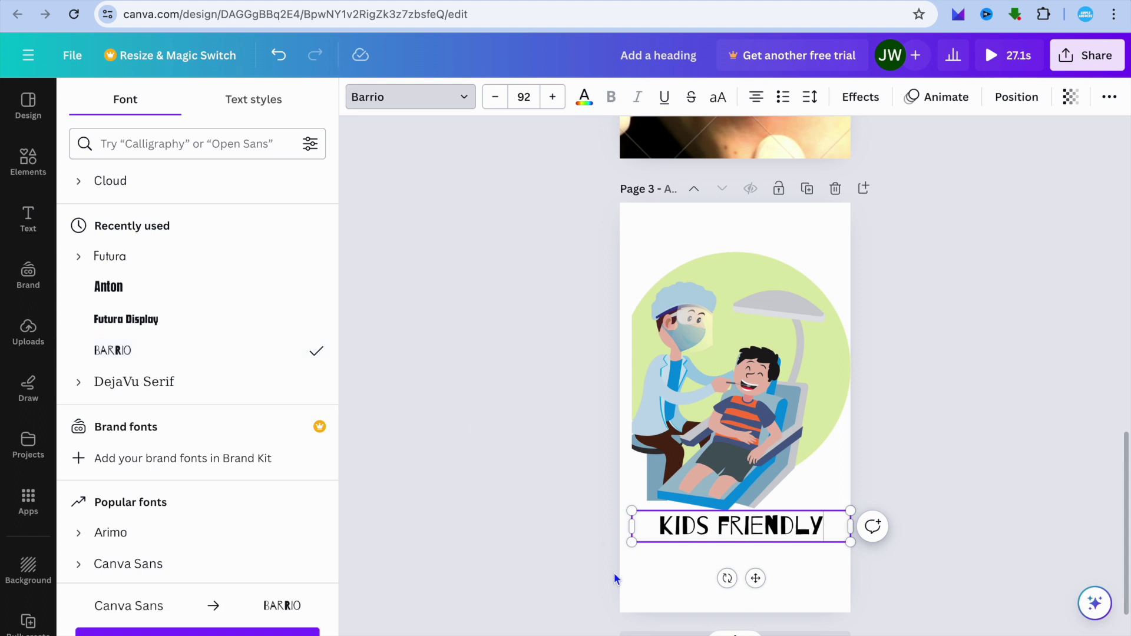
{"action": "left_click_drag", "start_coordinate": [633, 541], "coordinate": [613, 543]}
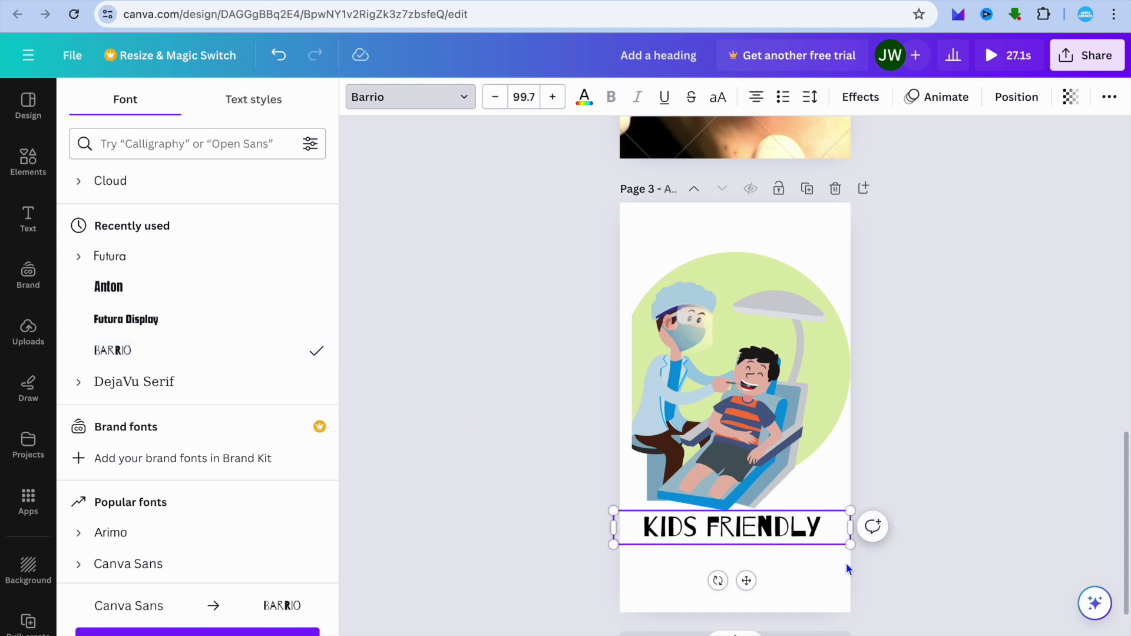
{"action": "left_click_drag", "start_coordinate": [849, 542], "coordinate": [866, 545]}
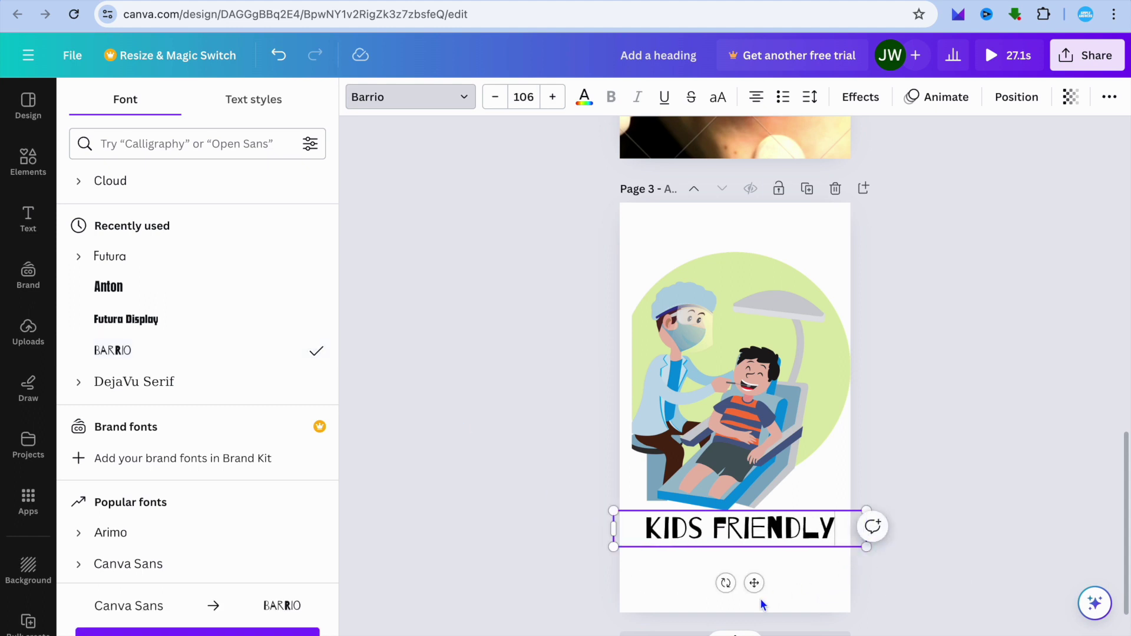
{"action": "left_click", "coordinate": [676, 601]}
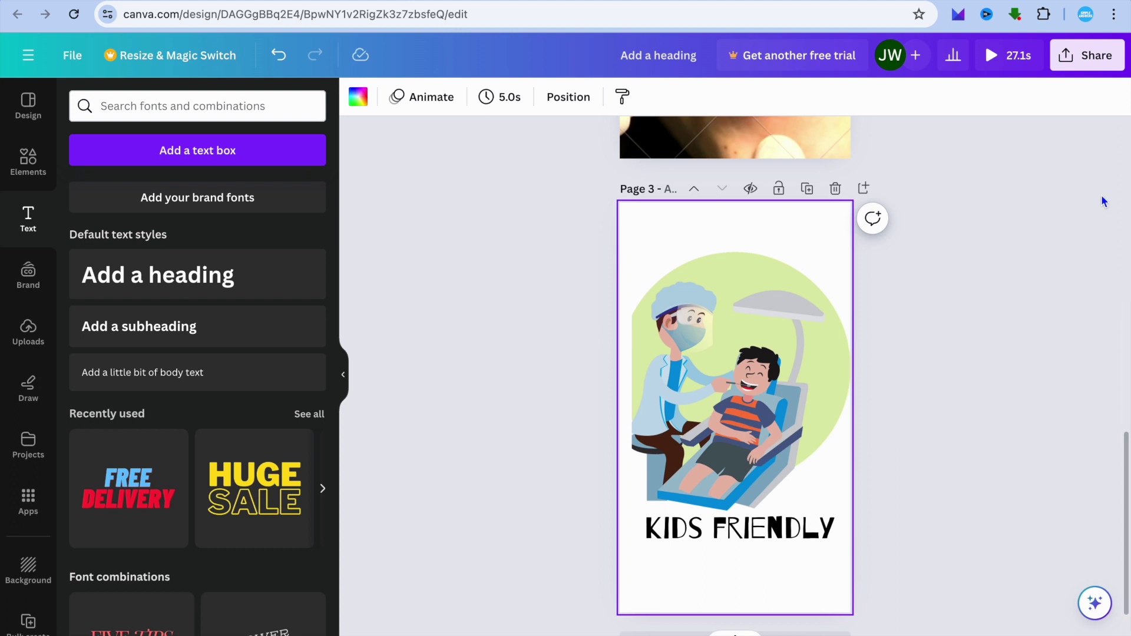
Create a public template link for the design and copy it
{"action": "left_click", "coordinate": [1079, 71]}
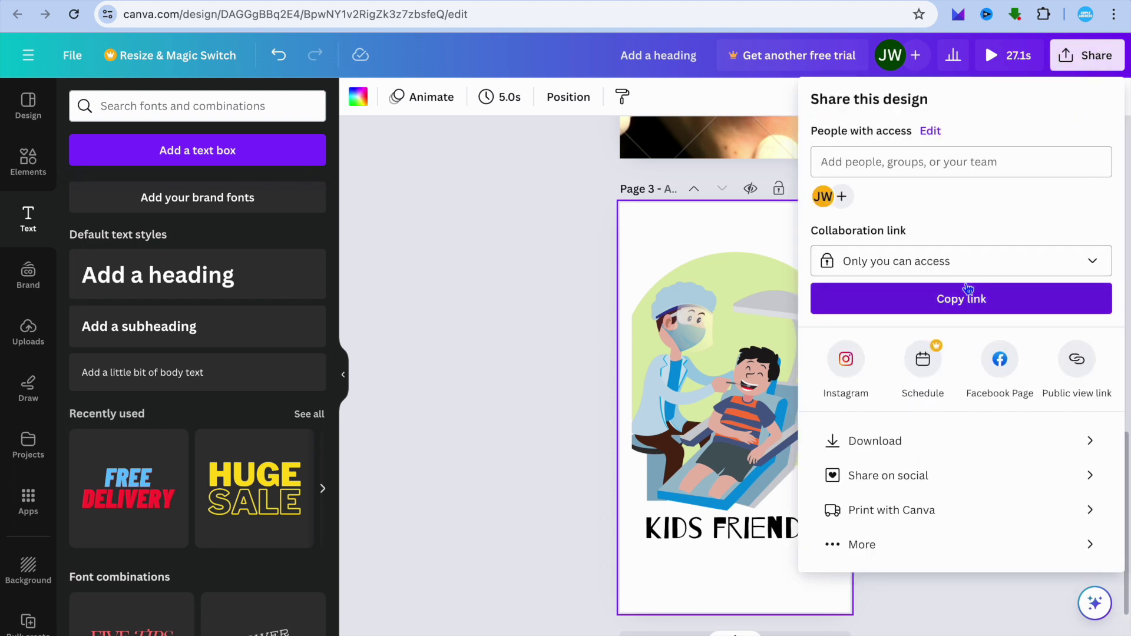
{"action": "left_click", "coordinate": [870, 547]}
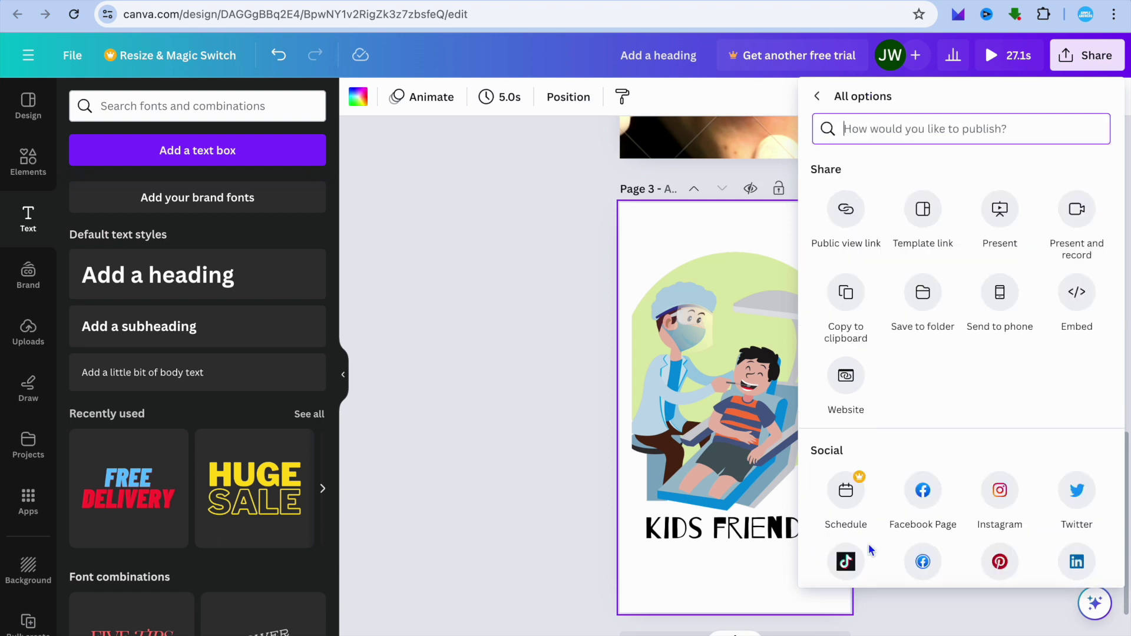
{"action": "left_click", "coordinate": [927, 219]}
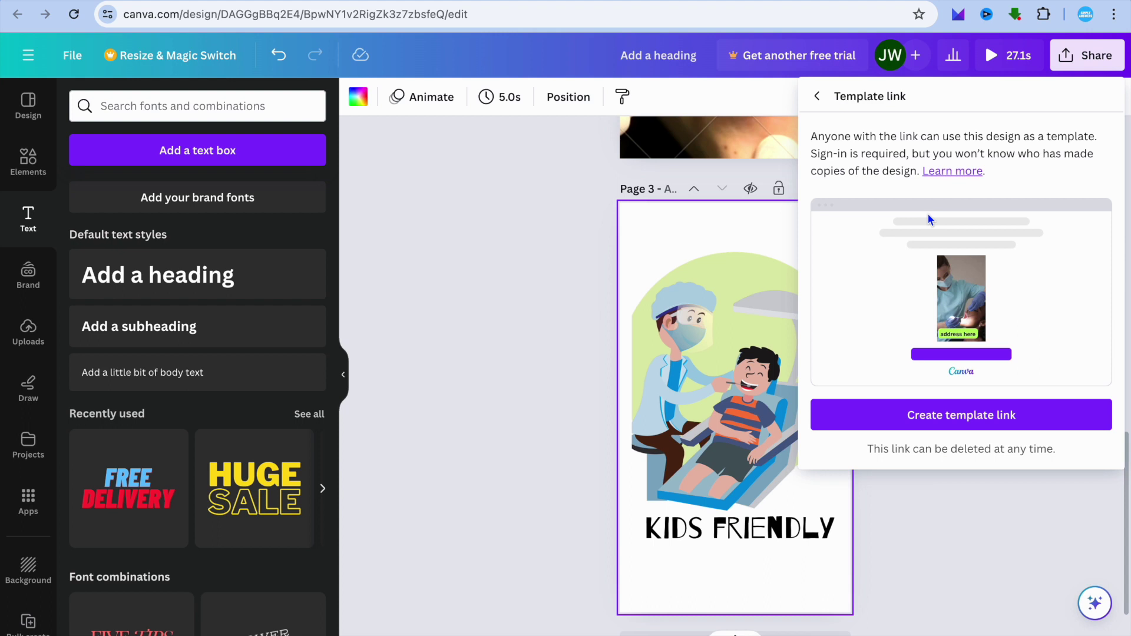
{"action": "left_click", "coordinate": [923, 412]}
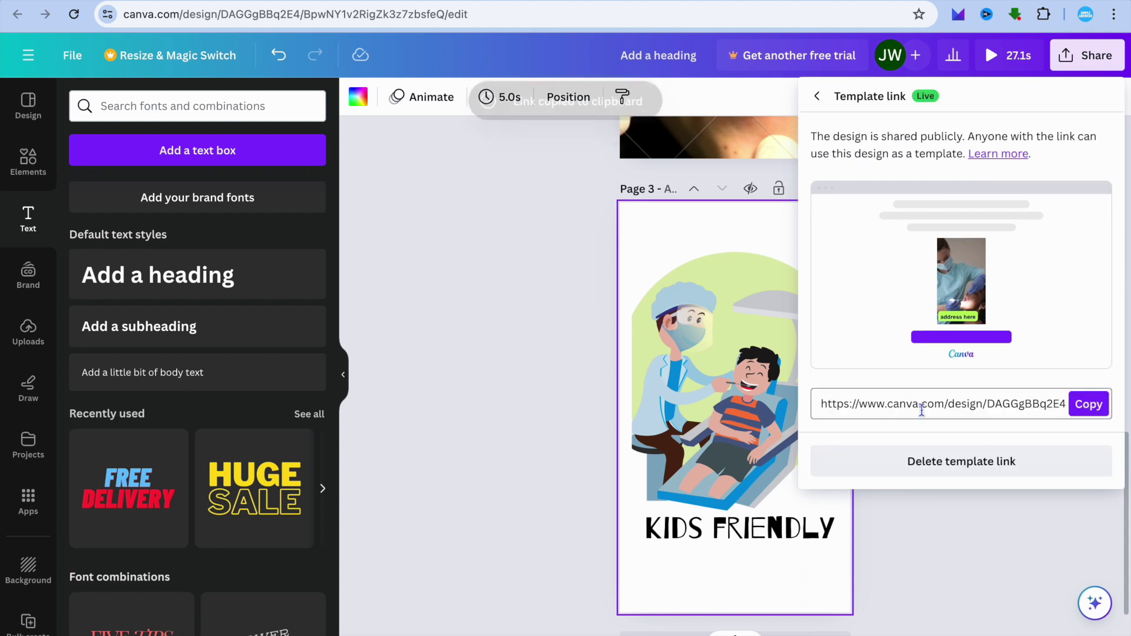
{"action": "left_click", "coordinate": [1085, 406]}
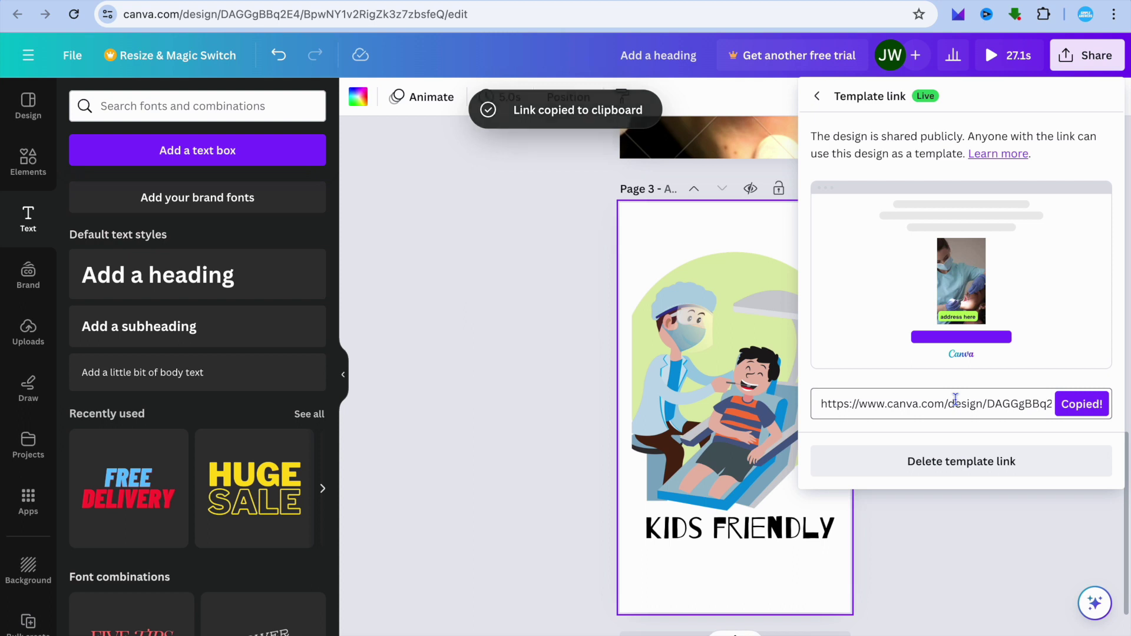
Switch to Etsy, open the shop setup's Stock your shop stage and start a new listing
{"action": "left_click", "coordinate": [642, 1]}
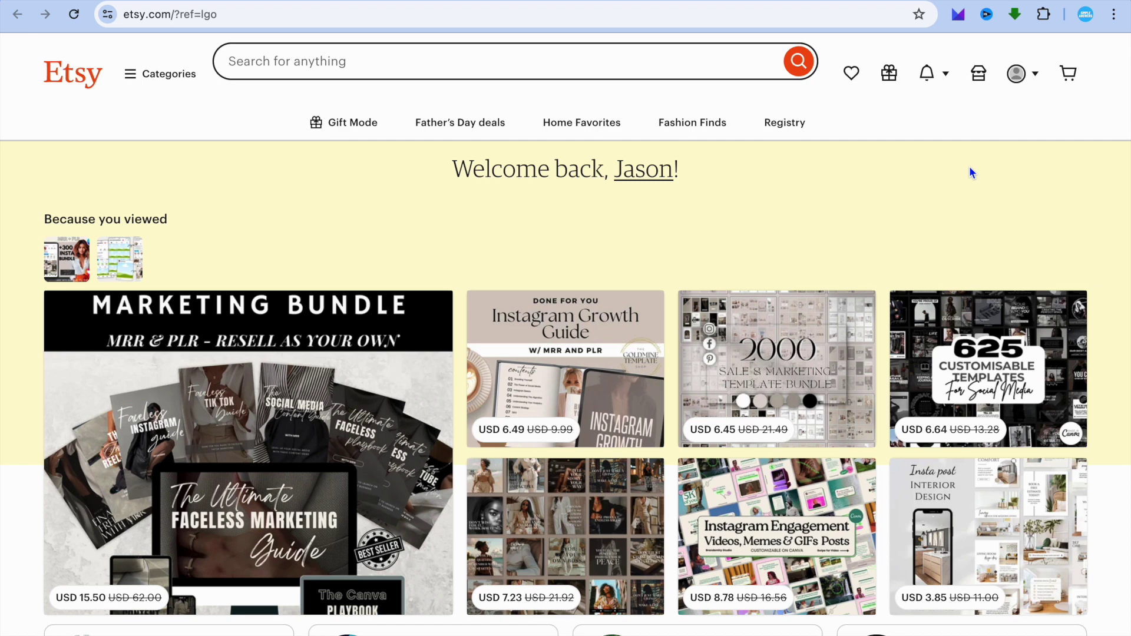
{"action": "left_click", "coordinate": [1032, 92]}
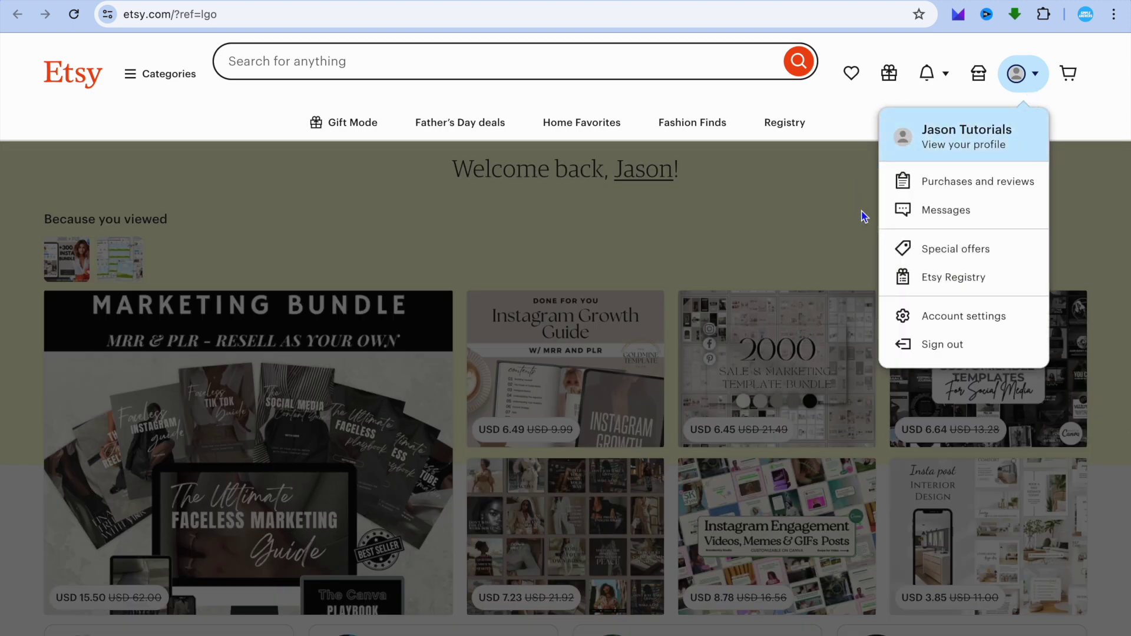
{"action": "left_click", "coordinate": [871, 125]}
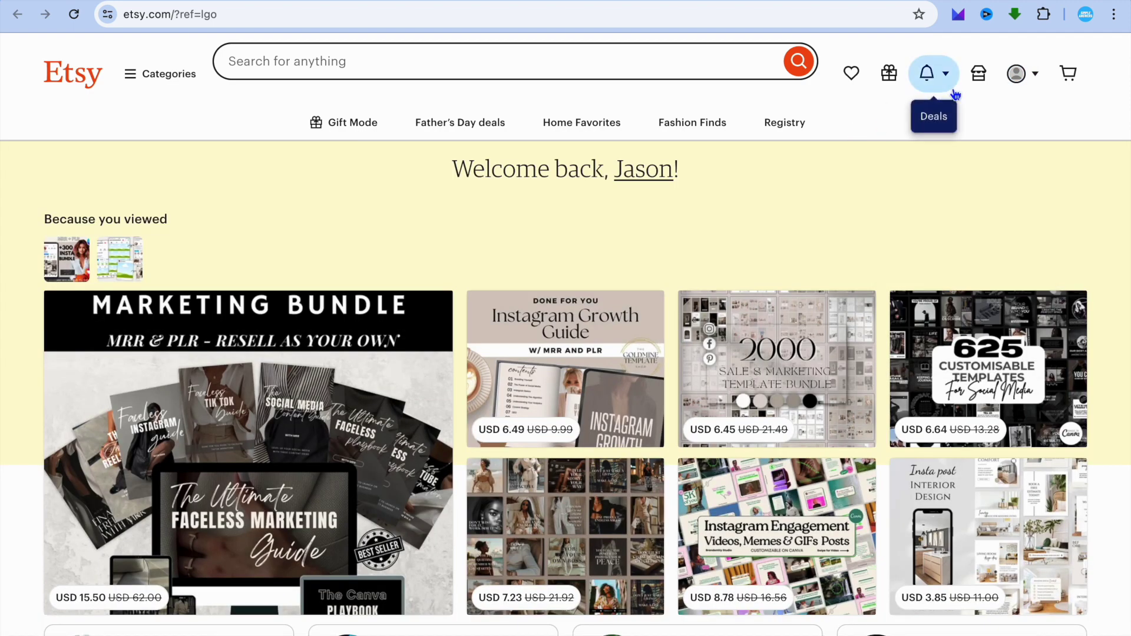
{"action": "left_click", "coordinate": [981, 84]}
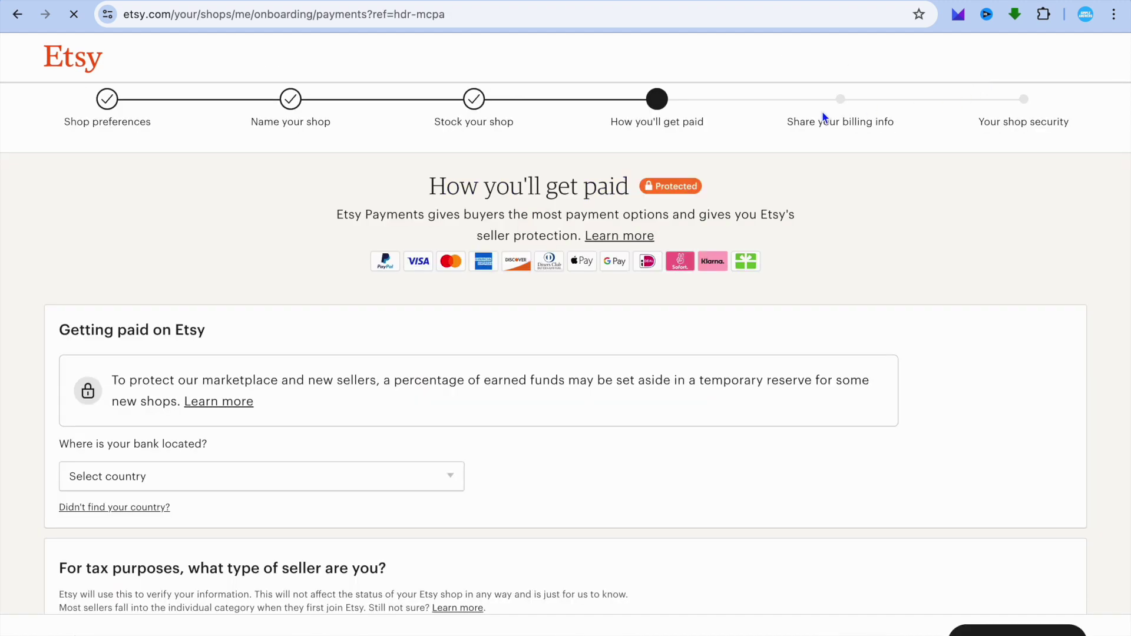
{"action": "left_click", "coordinate": [476, 111]}
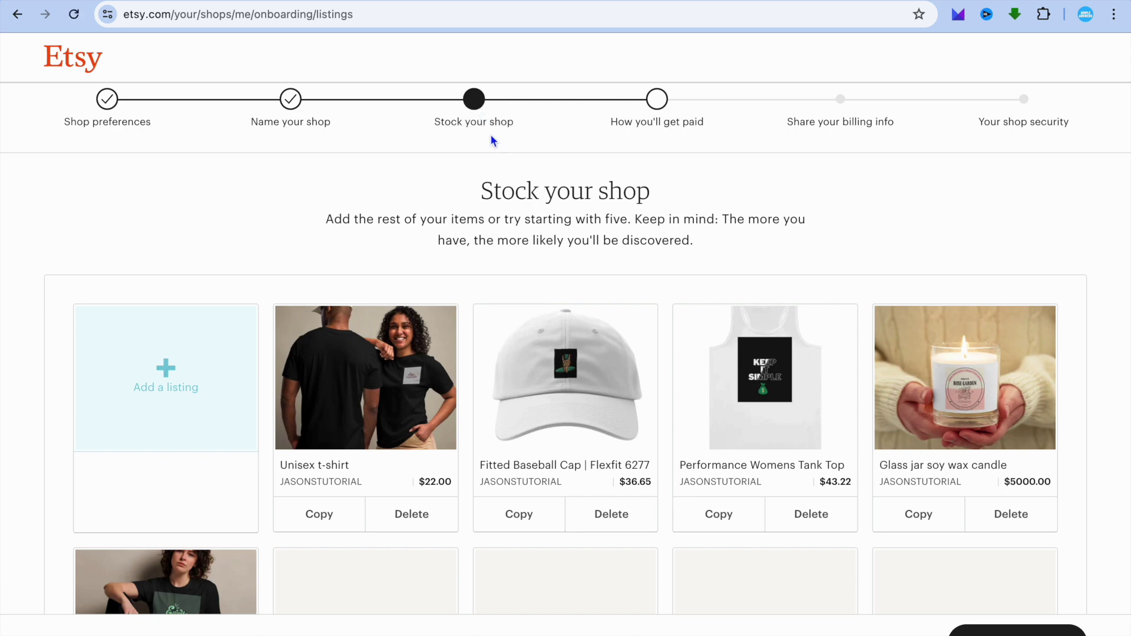
{"action": "left_click", "coordinate": [170, 386]}
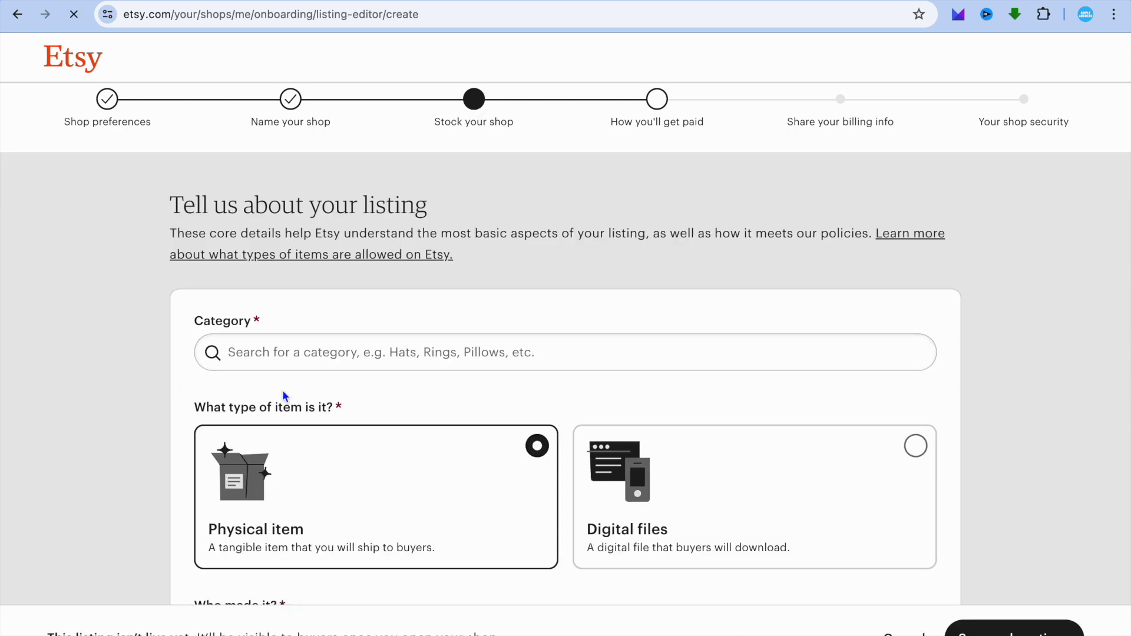
{"action": "scroll", "coordinate": [296, 355], "scroll_direction": "down", "scroll_amount": 2}
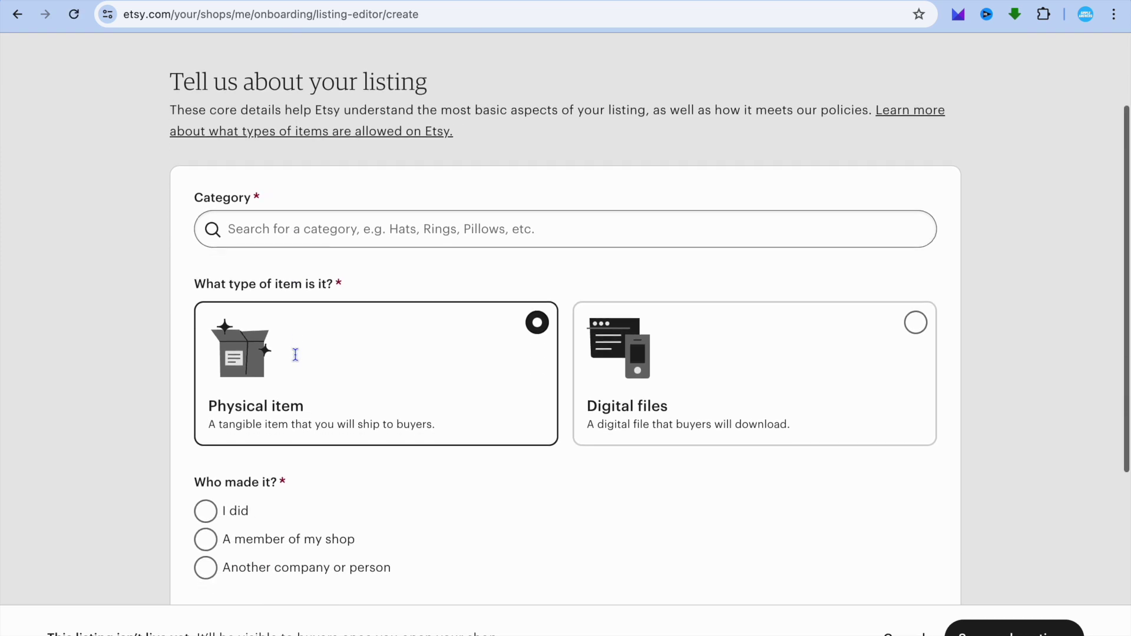
Set the listing's item type to Digital files and its making period to 2020 - 2024
{"action": "left_click", "coordinate": [739, 354]}
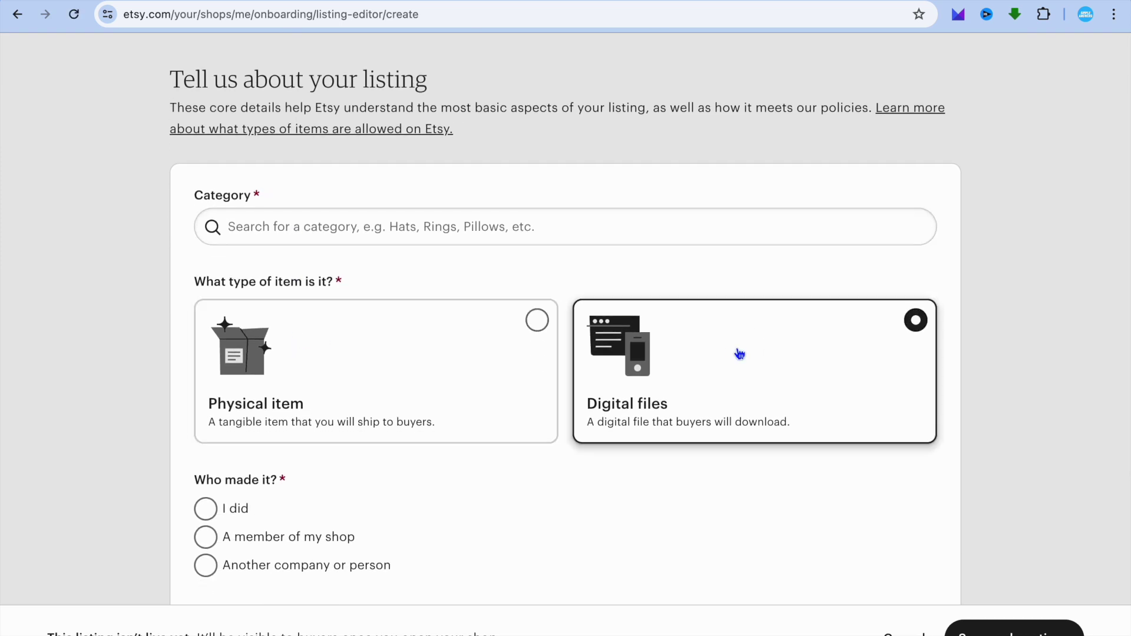
{"action": "left_click", "coordinate": [545, 231]}
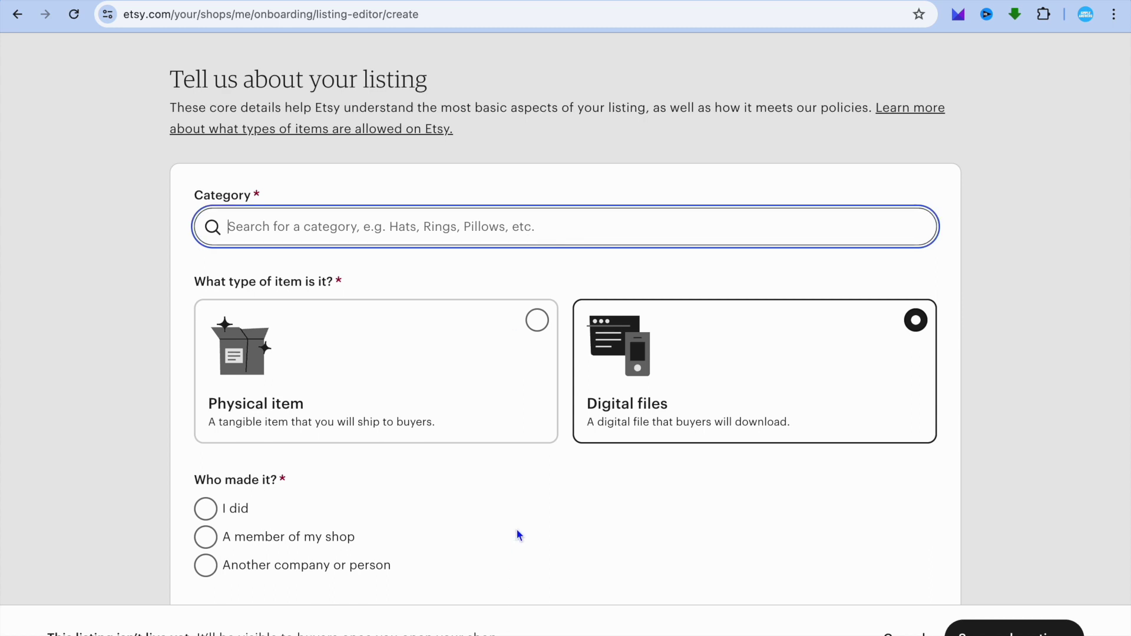
{"action": "scroll", "coordinate": [518, 533], "scroll_direction": "down", "scroll_amount": 5}
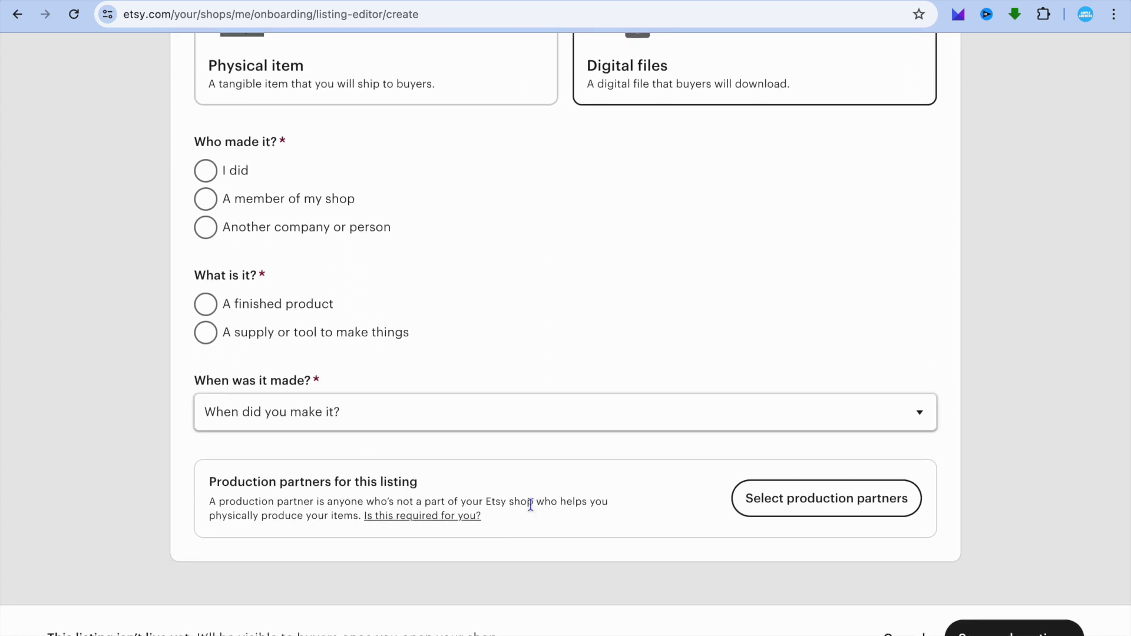
{"action": "left_click", "coordinate": [722, 424]}
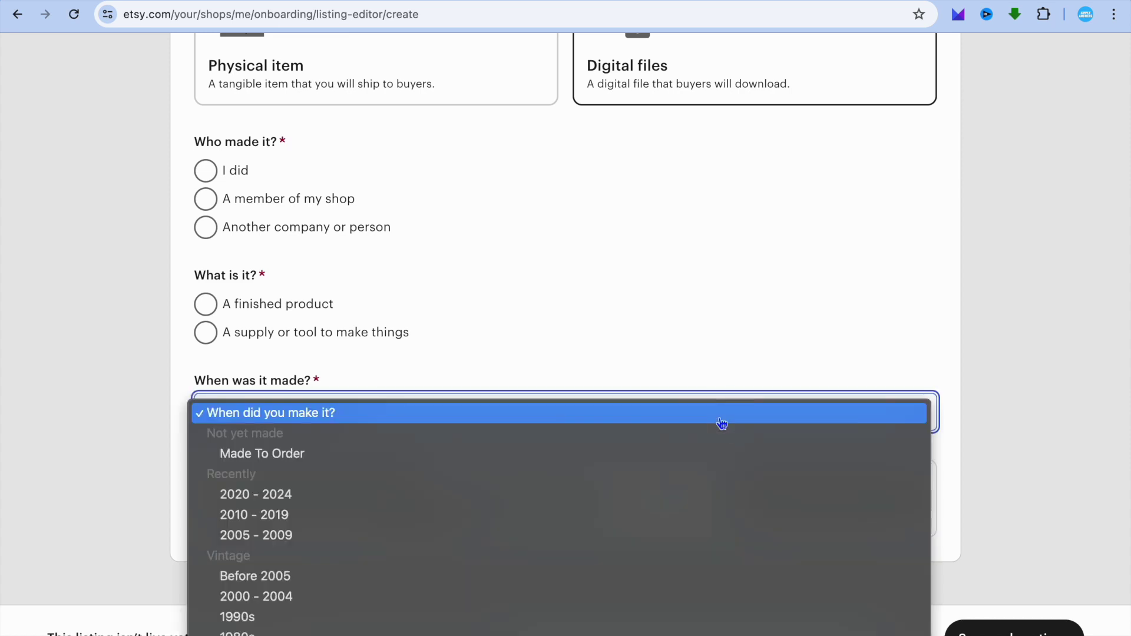
{"action": "left_click", "coordinate": [589, 496]}
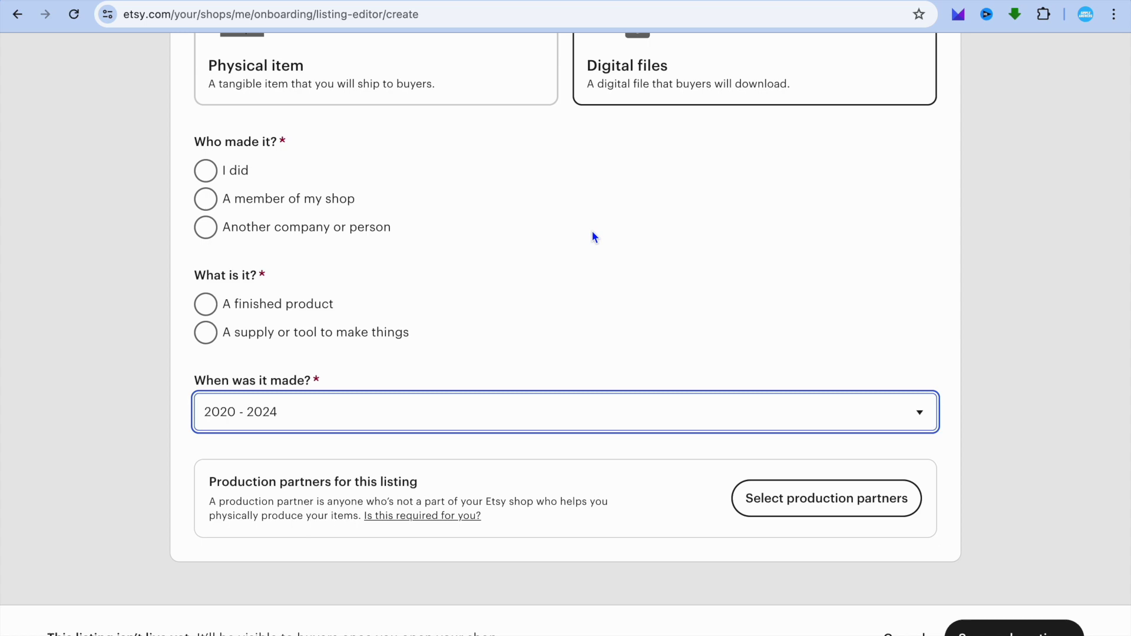
{"action": "left_click", "coordinate": [532, 93]}
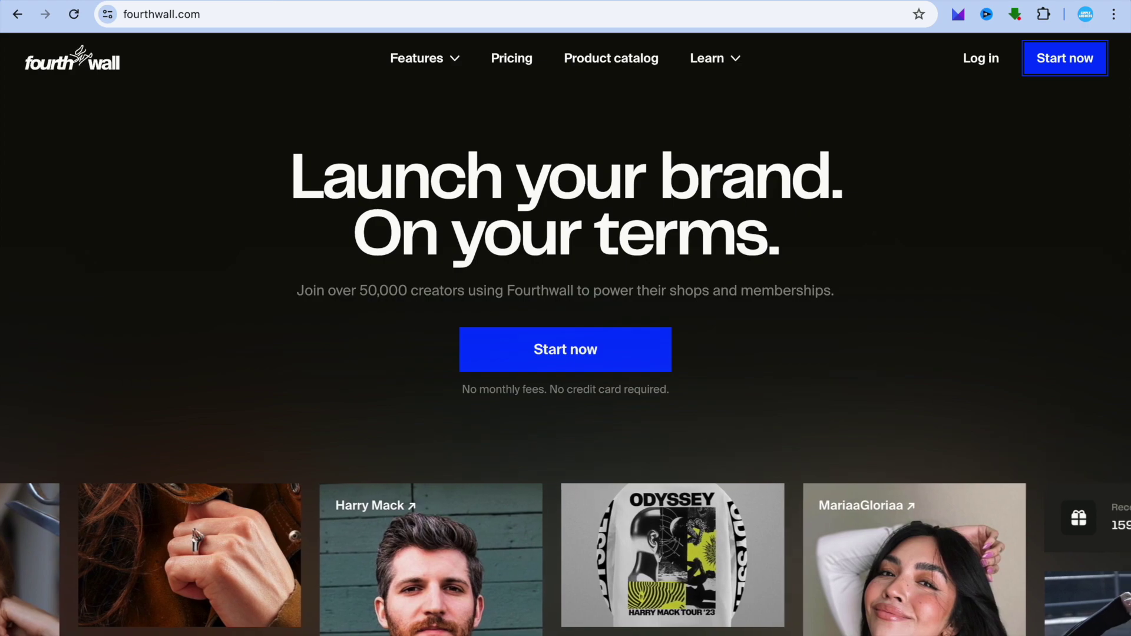
Switch to Fourthwall's pricing page and examine the features and fees for shops and digital products
{"action": "left_click", "coordinate": [263, 1]}
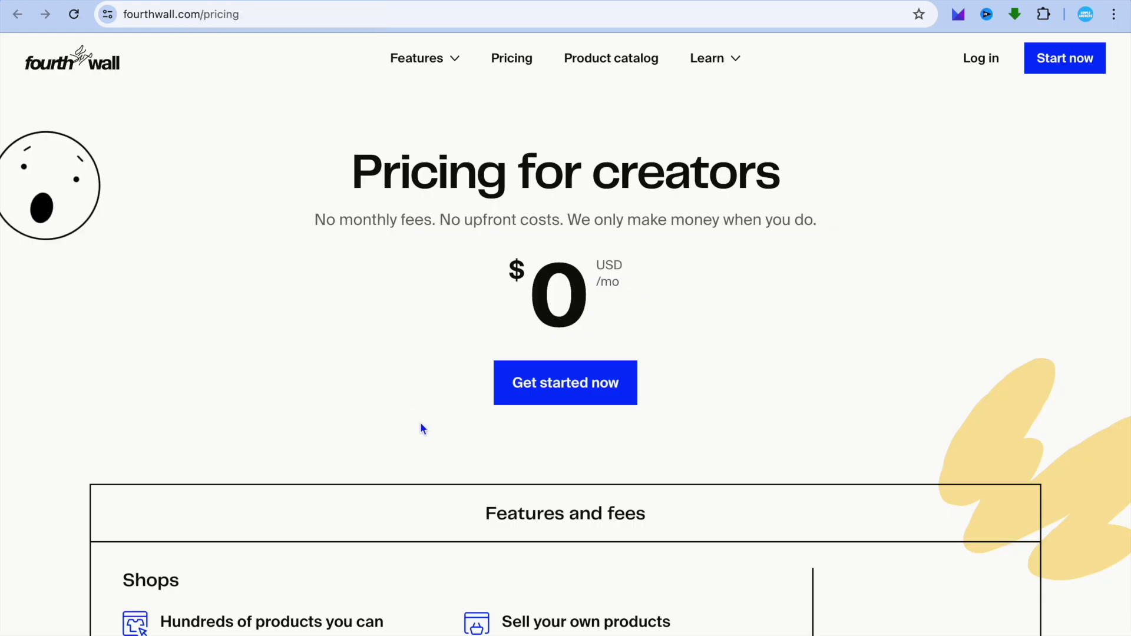
{"action": "scroll", "coordinate": [421, 427], "scroll_direction": "down", "scroll_amount": 1}
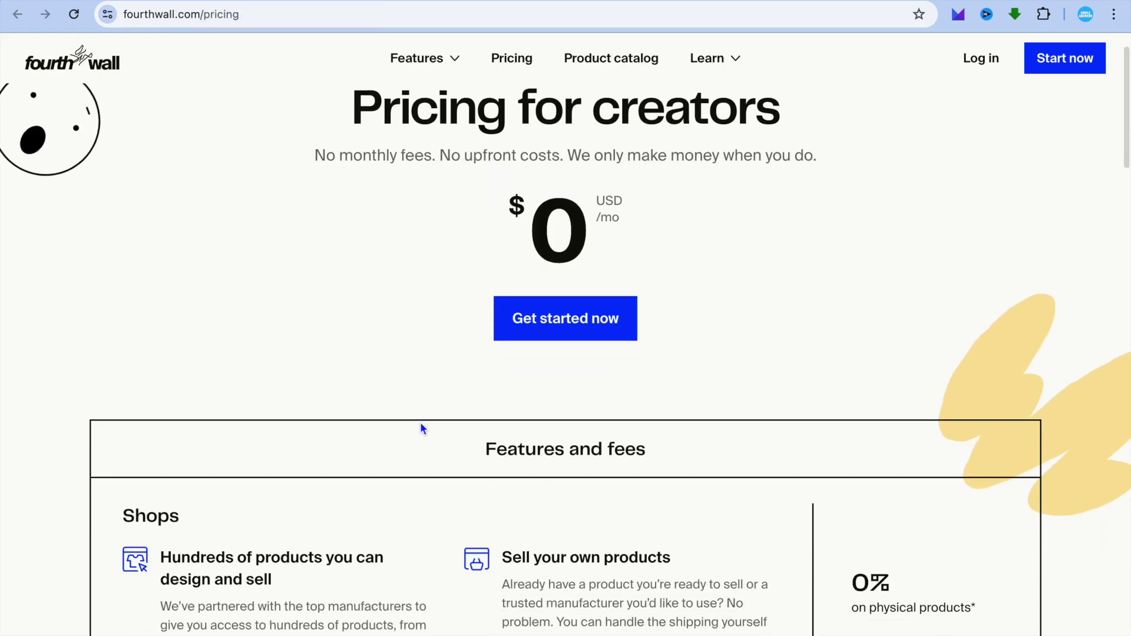
{"action": "scroll", "coordinate": [420, 424], "scroll_direction": "down", "scroll_amount": 2}
{"action": "scroll", "coordinate": [420, 425], "scroll_direction": "up", "scroll_amount": 1}
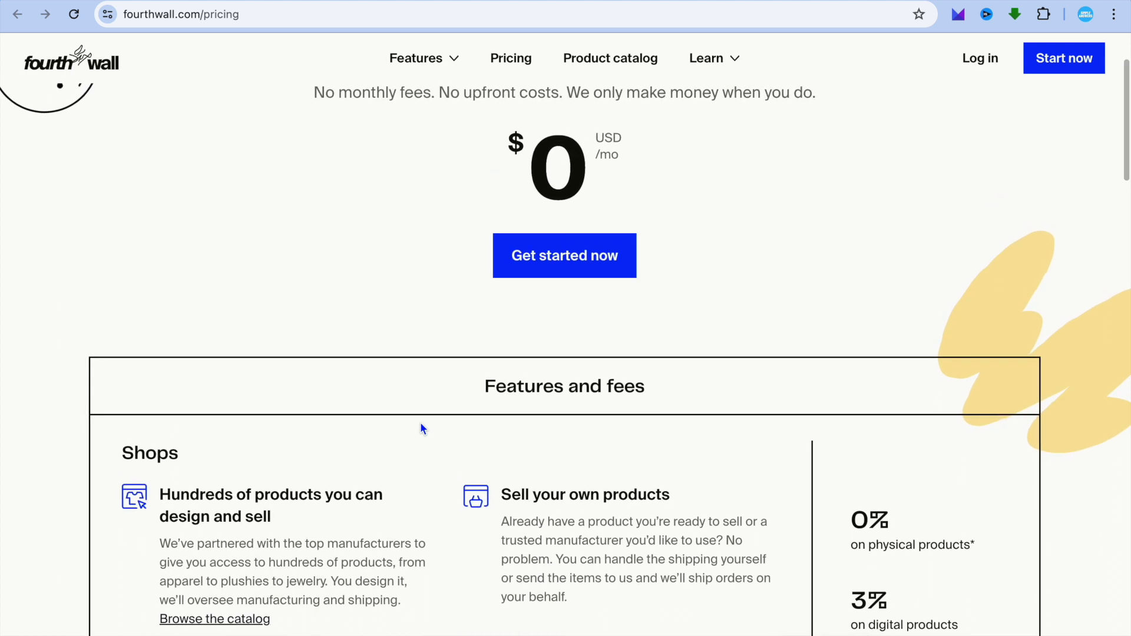
{"action": "scroll", "coordinate": [420, 426], "scroll_direction": "up", "scroll_amount": 1}
{"action": "scroll", "coordinate": [420, 424], "scroll_direction": "down", "scroll_amount": 4}
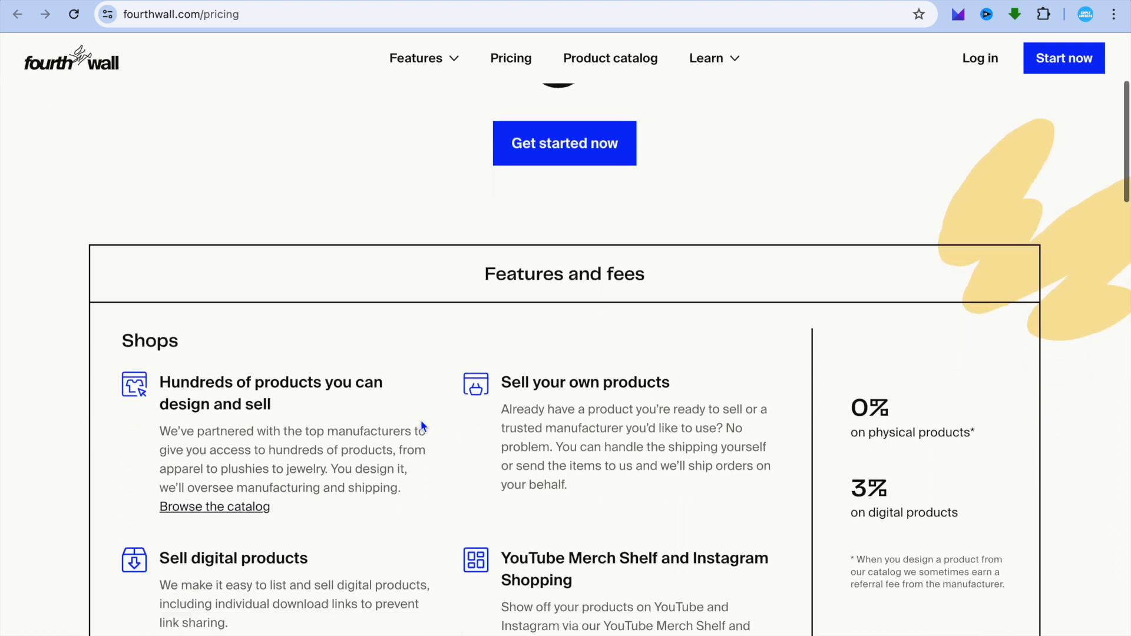
{"action": "scroll", "coordinate": [758, 310], "scroll_direction": "up", "scroll_amount": 5}
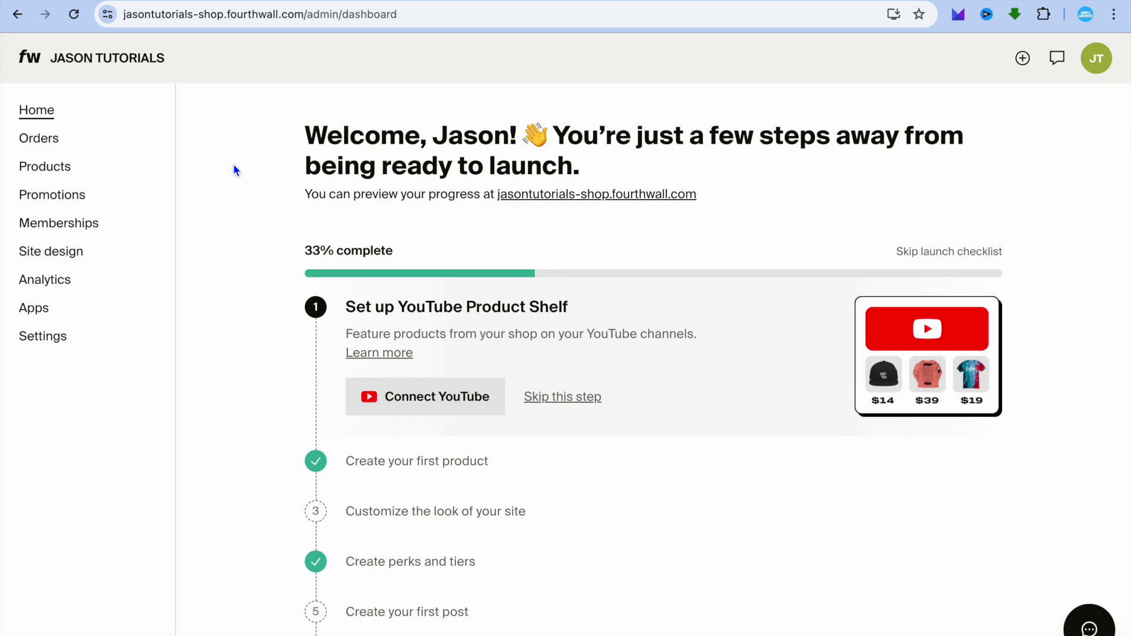
Start a new digital product in the Fourthwall shop's product list
{"action": "left_click", "coordinate": [66, 169]}
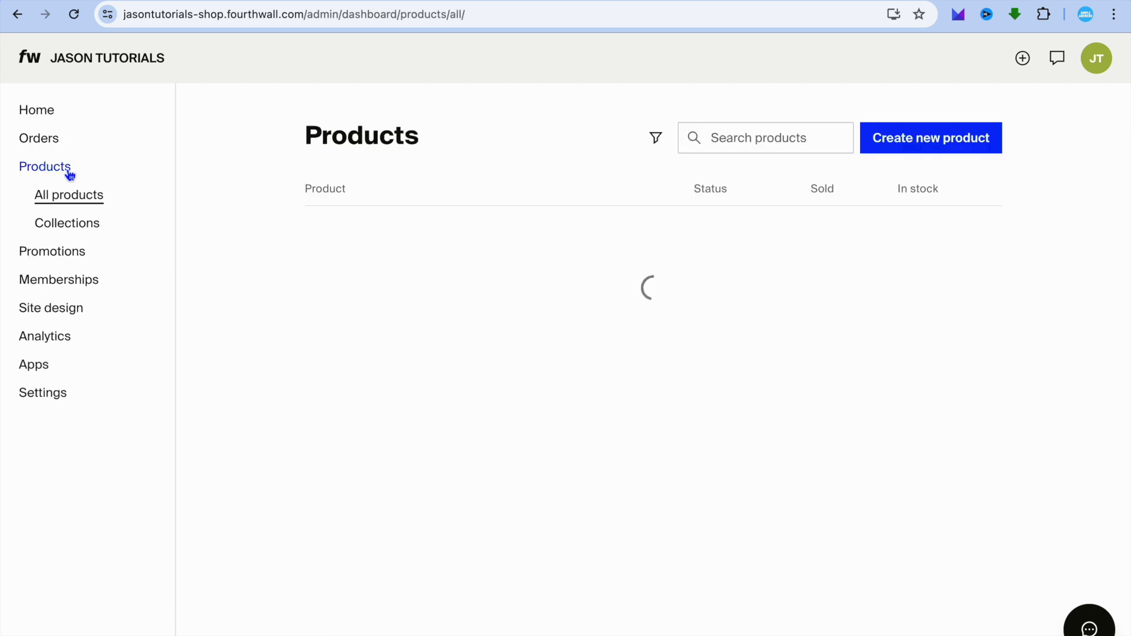
{"action": "left_click", "coordinate": [889, 137]}
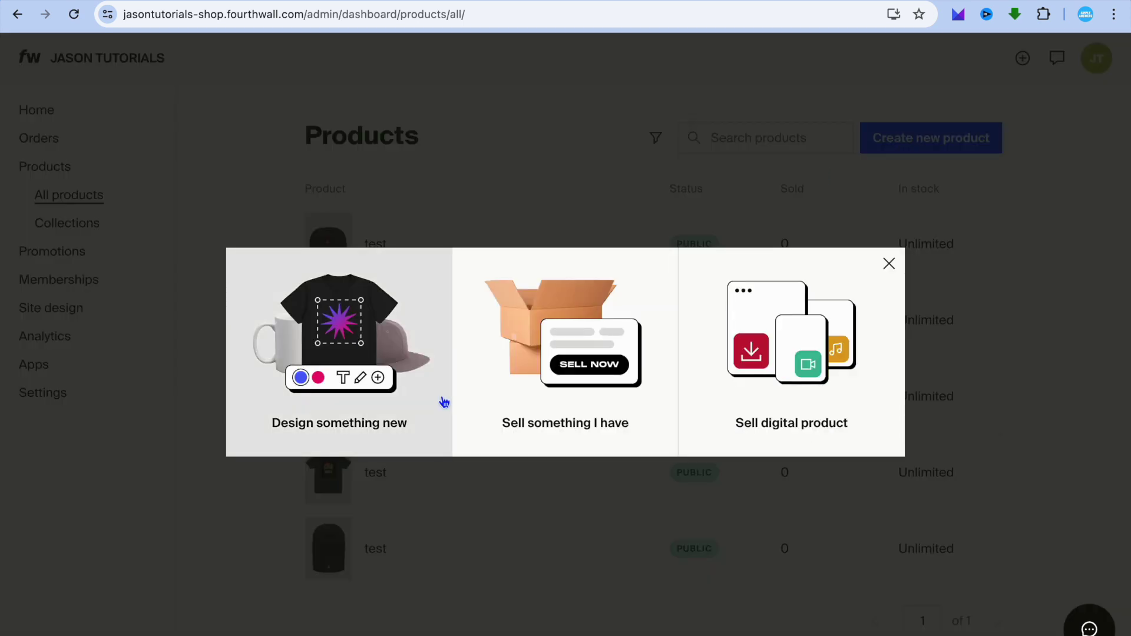
{"action": "left_click", "coordinate": [793, 365]}
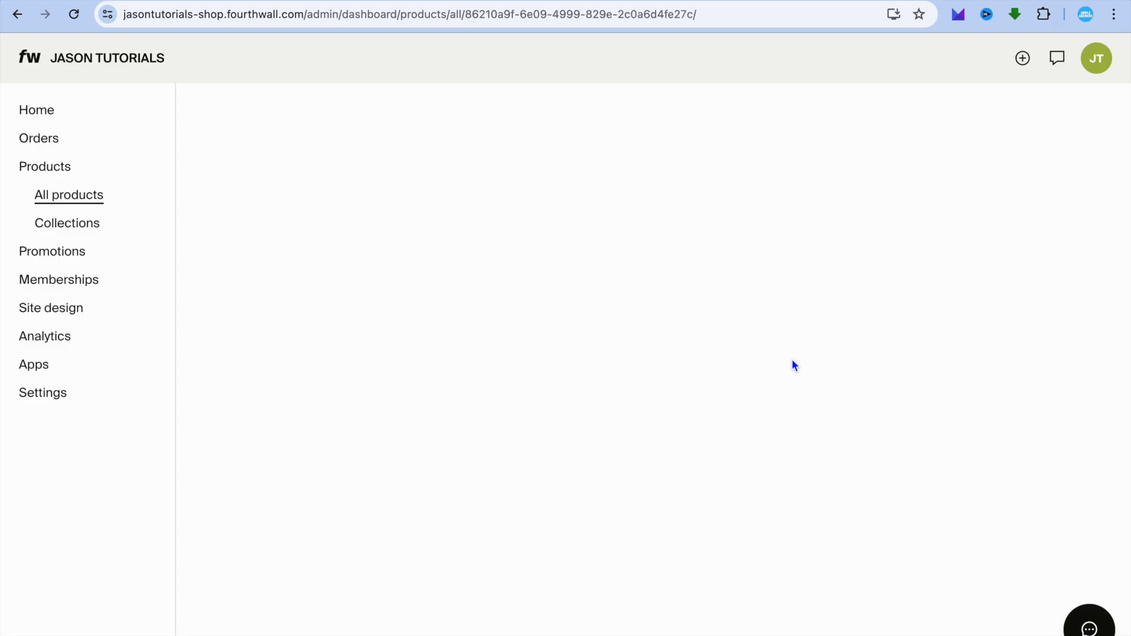
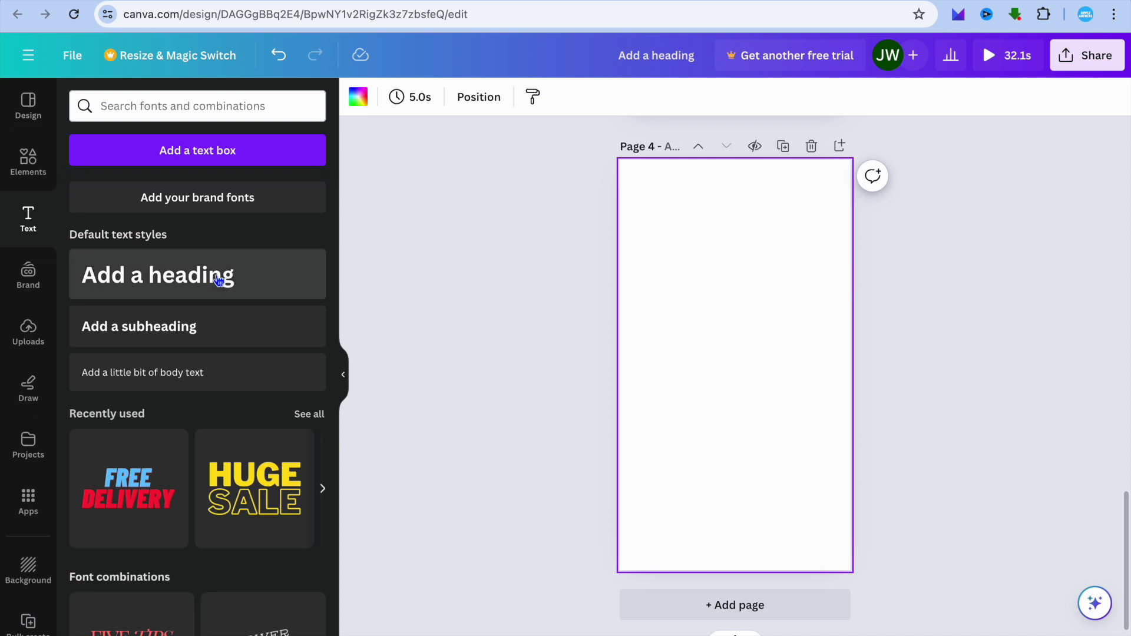
Switch back to Canva and add a heading reading "heres the link" on the blank page 4
{"action": "left_click", "coordinate": [198, 279]}
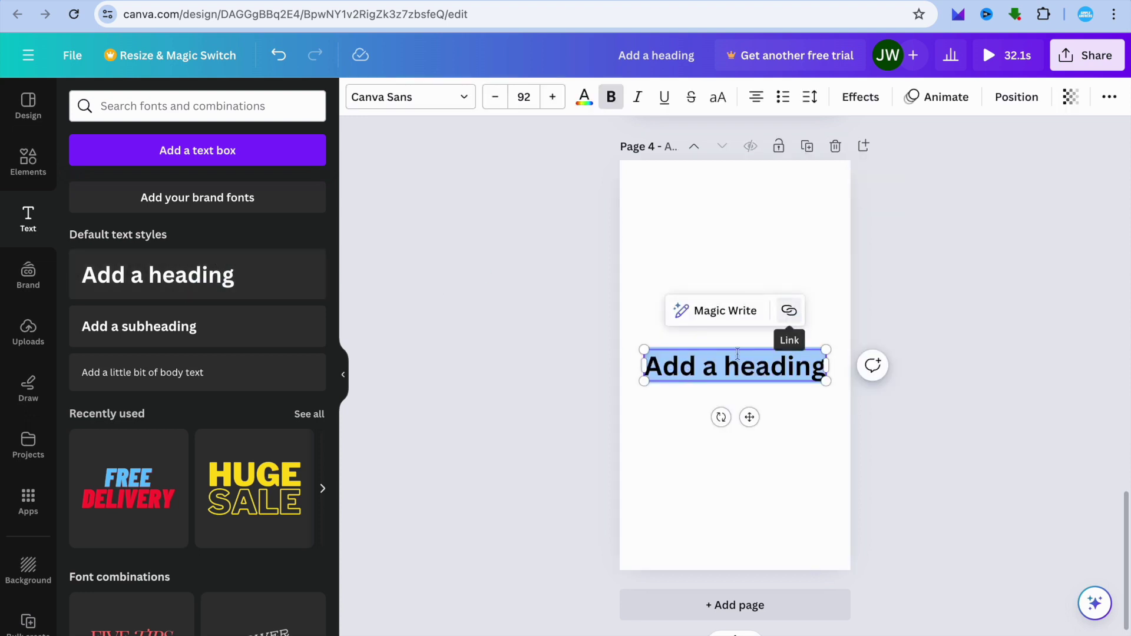
{"action": "left_click", "coordinate": [701, 366]}
{"action": "left_click_drag", "start_coordinate": [652, 366], "coordinate": [823, 370]}
{"action": "type", "text": "h"}
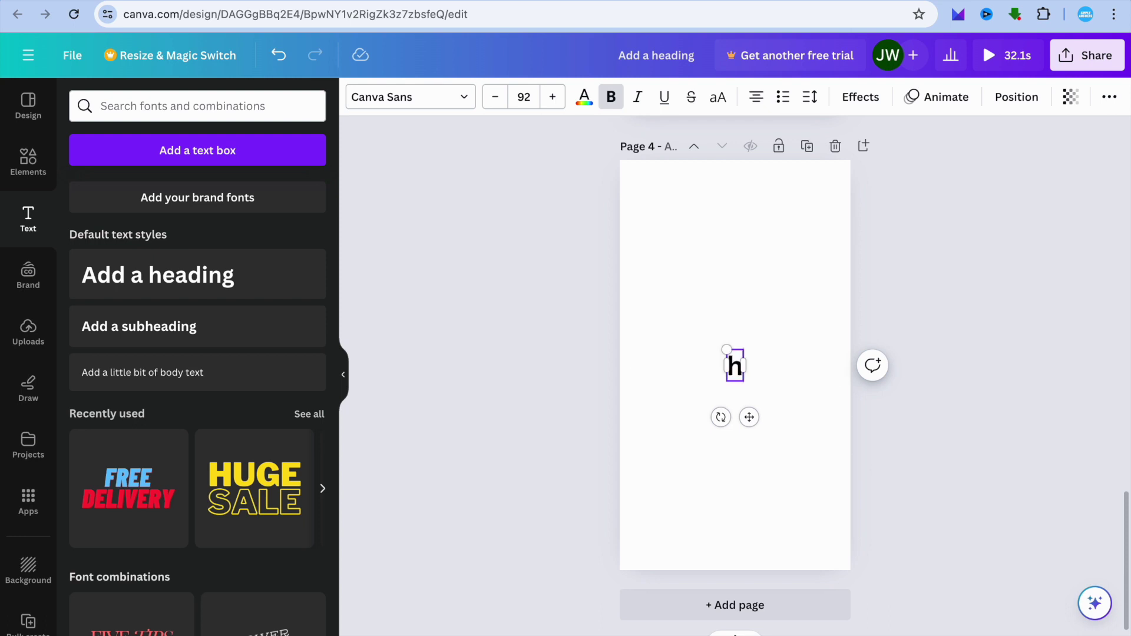
{"action": "type", "text": "eres the link"}
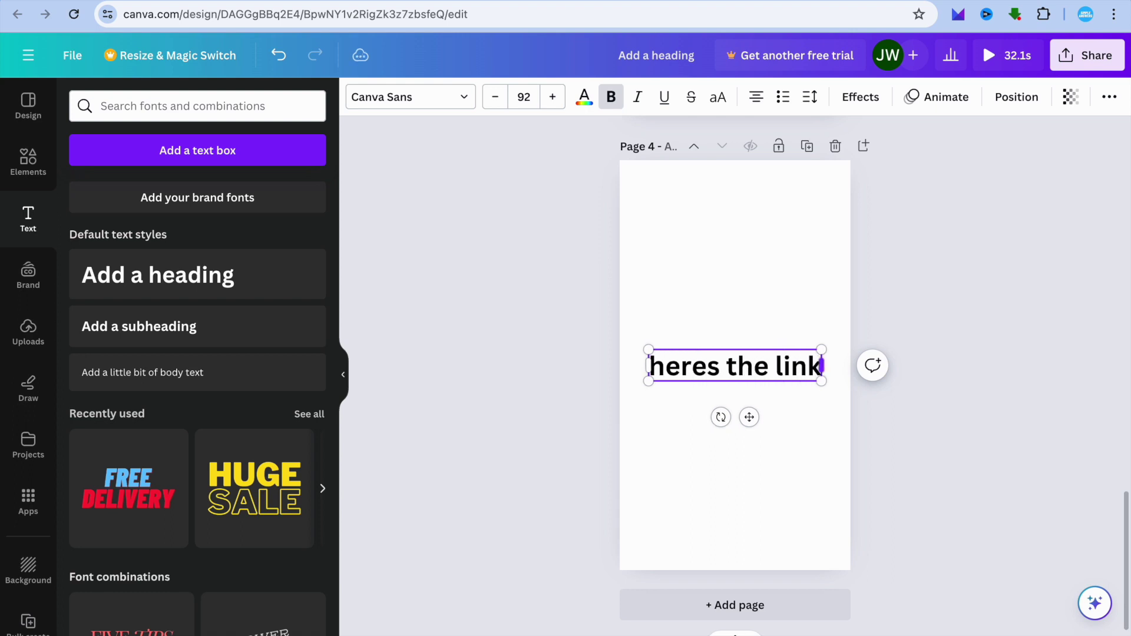
{"action": "left_click", "coordinate": [821, 426]}
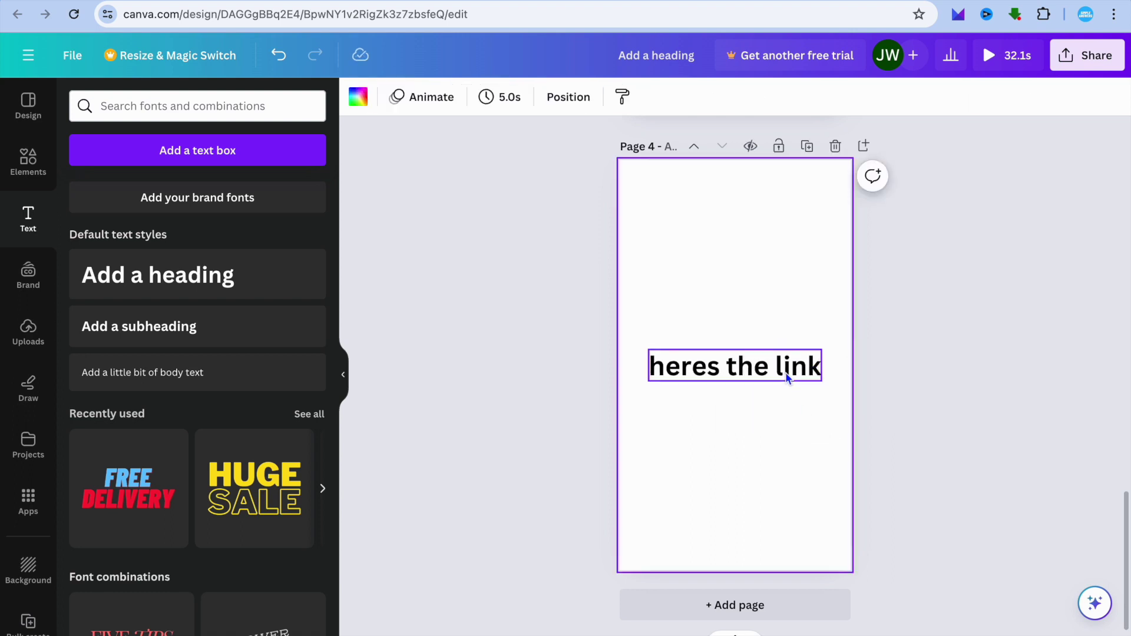
Attach the copied template link to the "heres the link" heading
{"action": "left_click", "coordinate": [786, 375]}
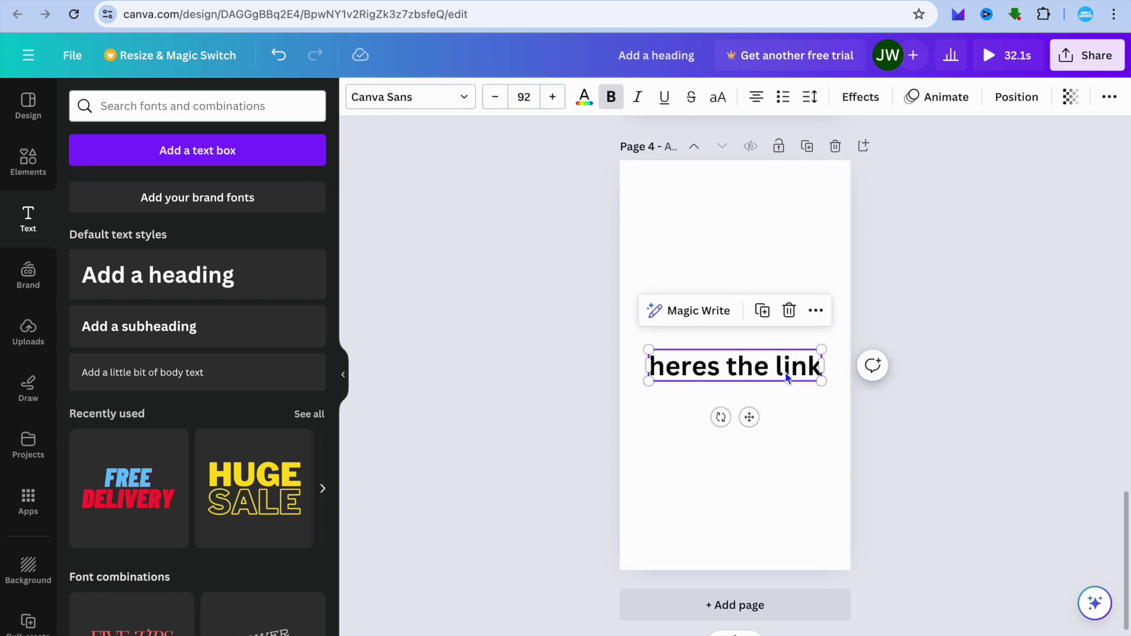
{"action": "left_click", "coordinate": [815, 311]}
{"action": "left_click", "coordinate": [862, 347]}
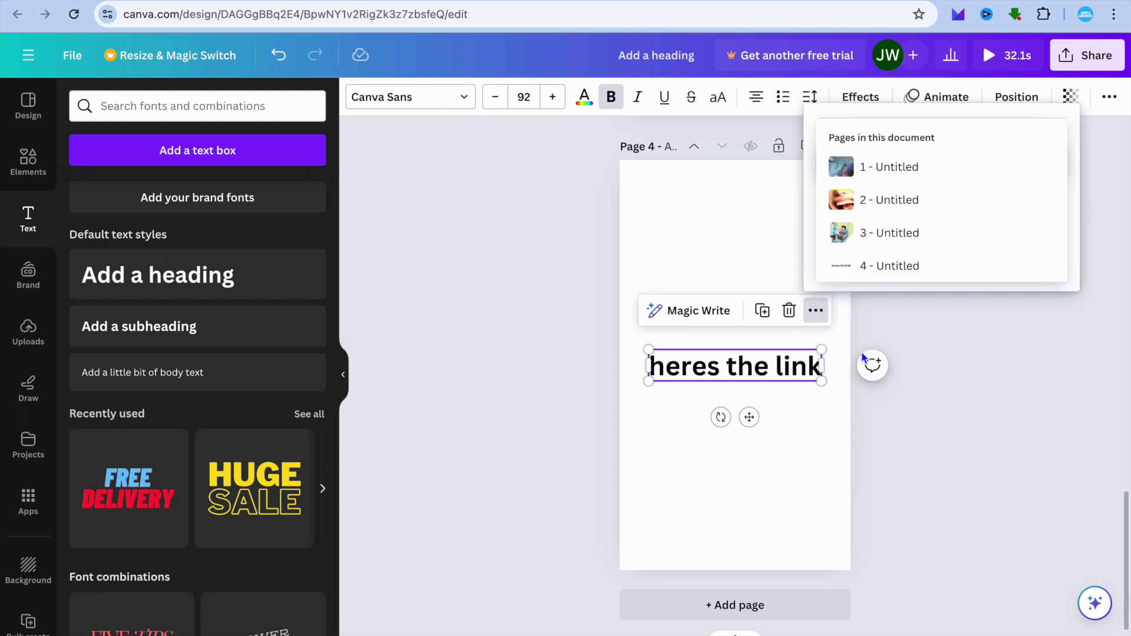
{"action": "right_click", "coordinate": [870, 165]}
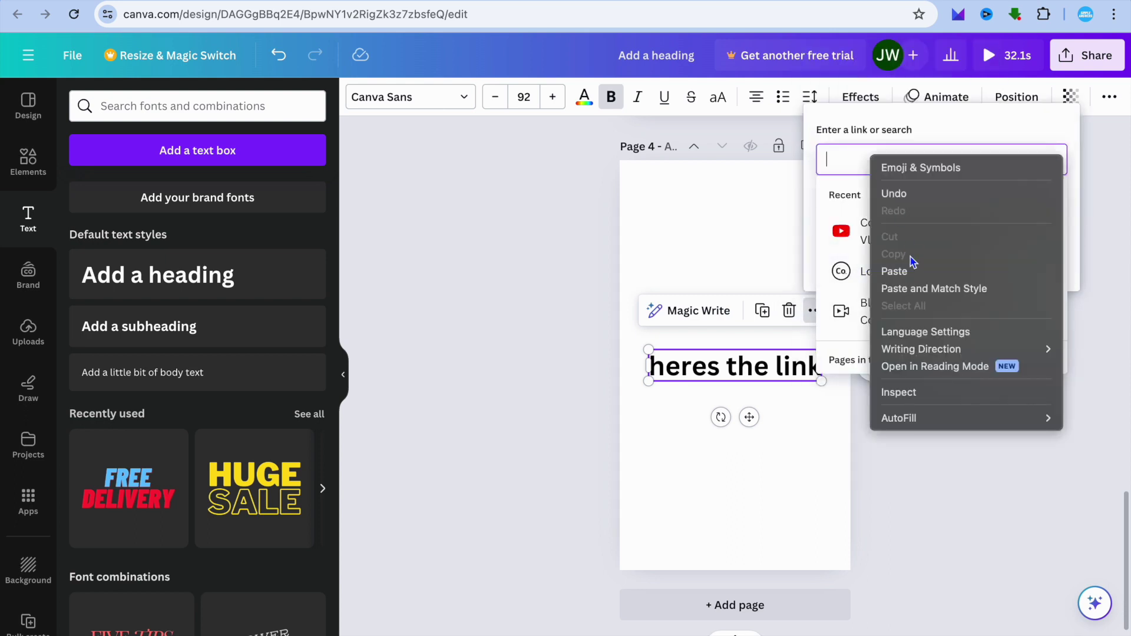
{"action": "left_click", "coordinate": [913, 270]}
{"action": "left_click", "coordinate": [1026, 253]}
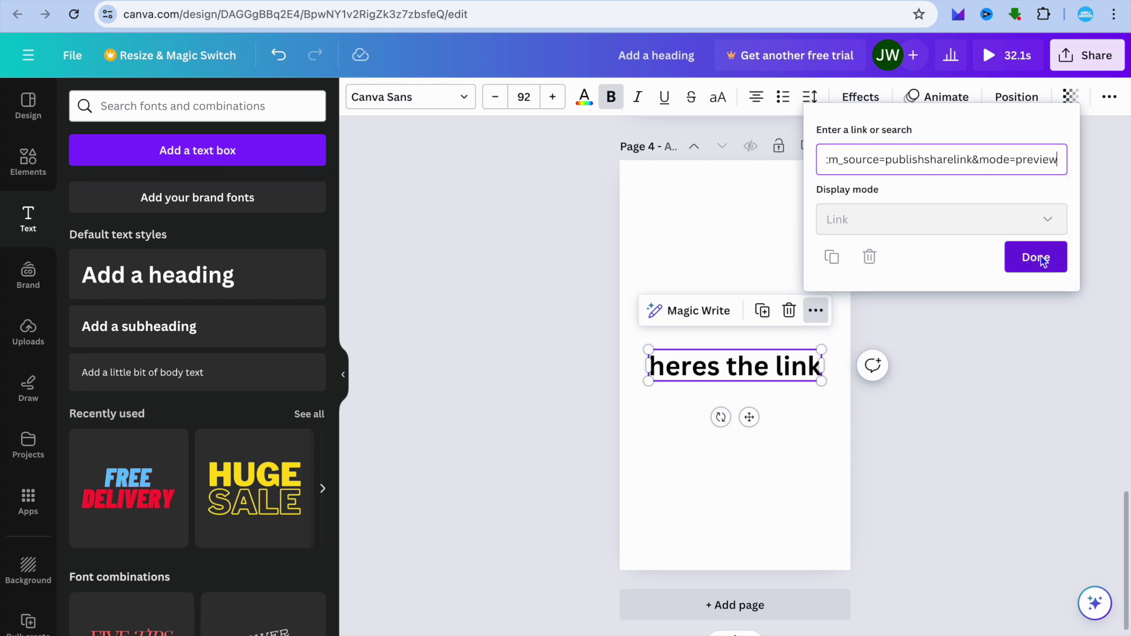
{"action": "left_click", "coordinate": [911, 478]}
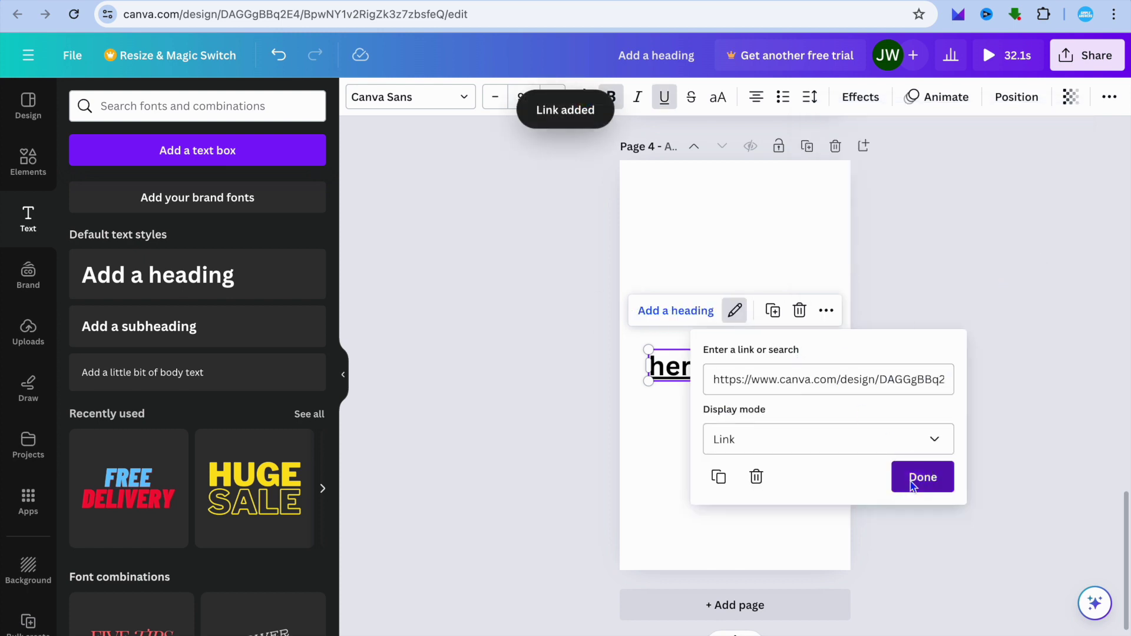
Download only page 4 of the design as a PDF Standard file
{"action": "left_click", "coordinate": [1086, 54]}
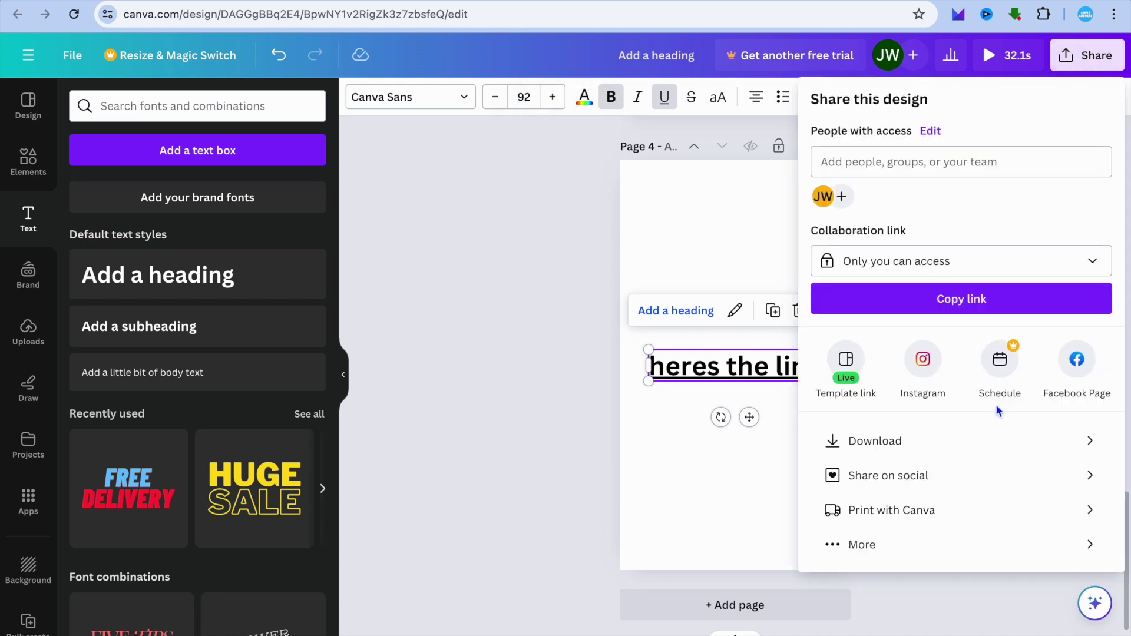
{"action": "left_click", "coordinate": [1002, 440]}
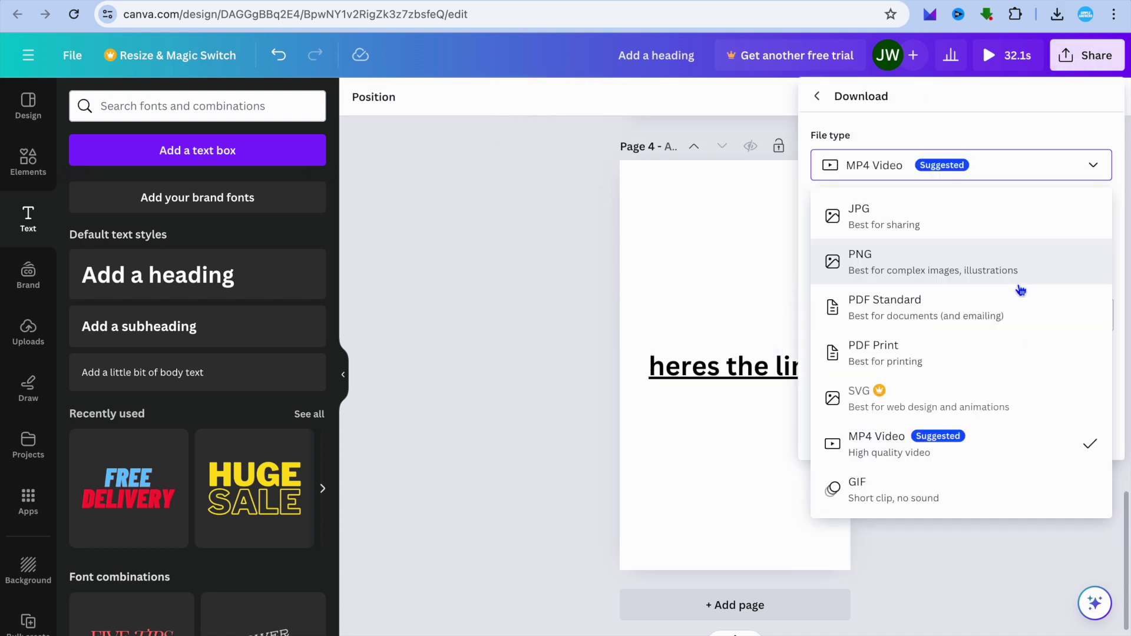
{"action": "left_click", "coordinate": [995, 314]}
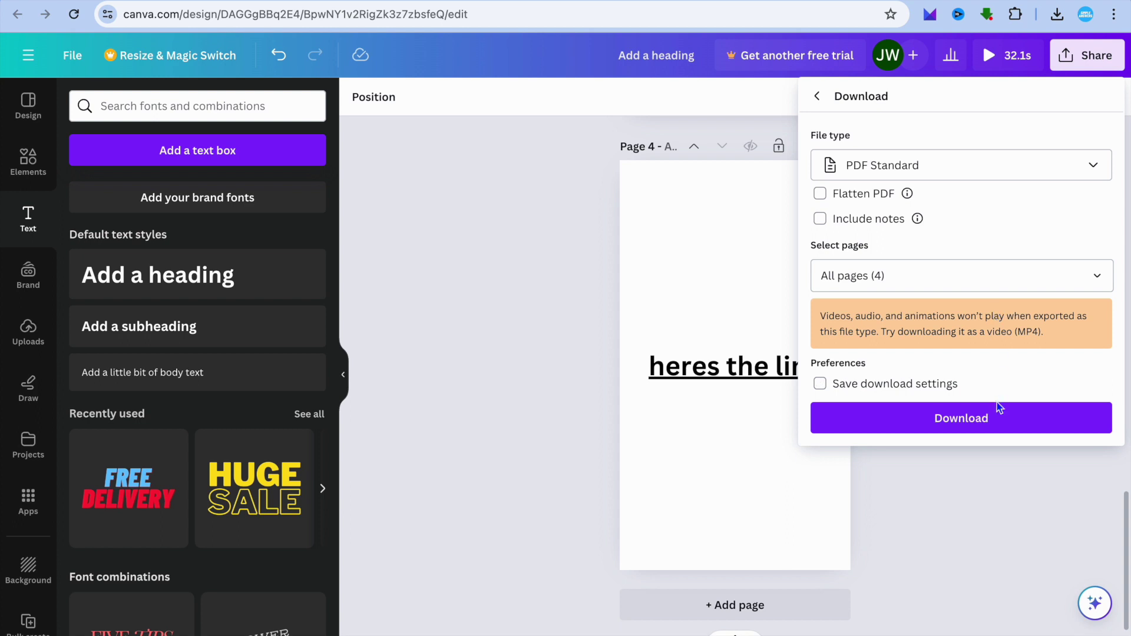
{"action": "left_click", "coordinate": [1094, 275]}
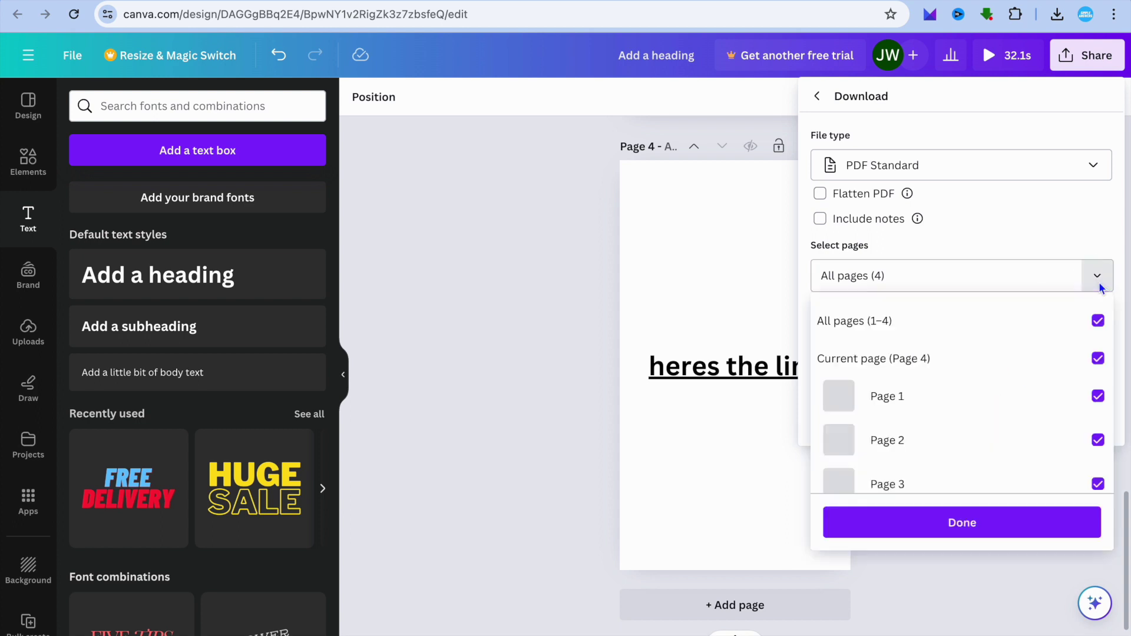
{"action": "left_click", "coordinate": [1098, 320]}
{"action": "left_click", "coordinate": [1100, 278]}
{"action": "left_click", "coordinate": [1101, 278]}
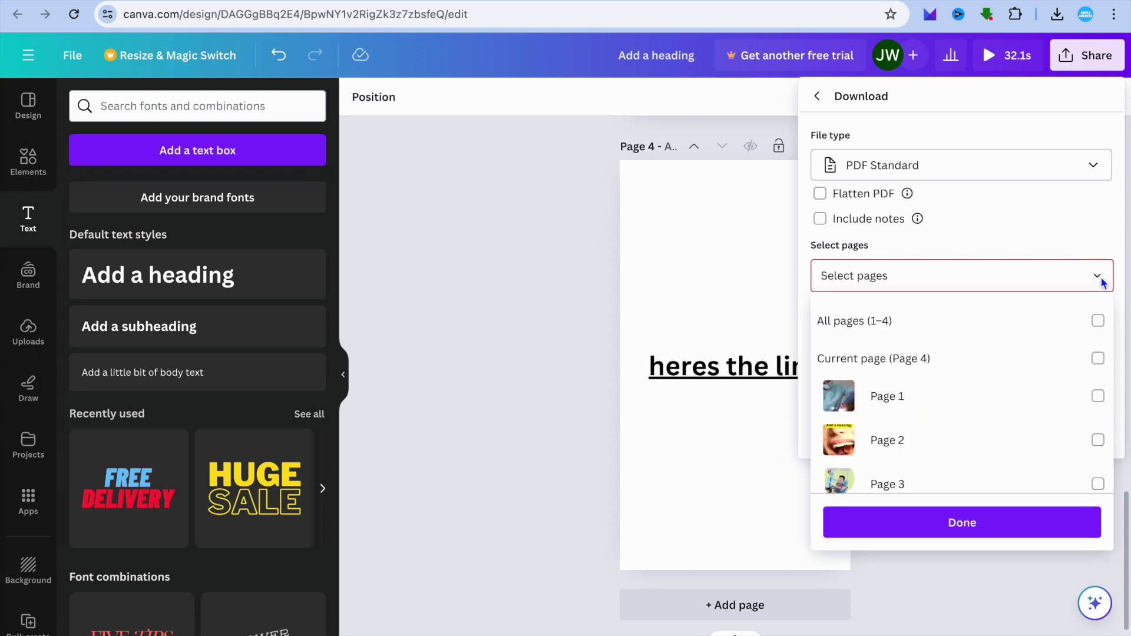
{"action": "scroll", "coordinate": [1094, 471], "scroll_direction": "down", "scroll_amount": 1}
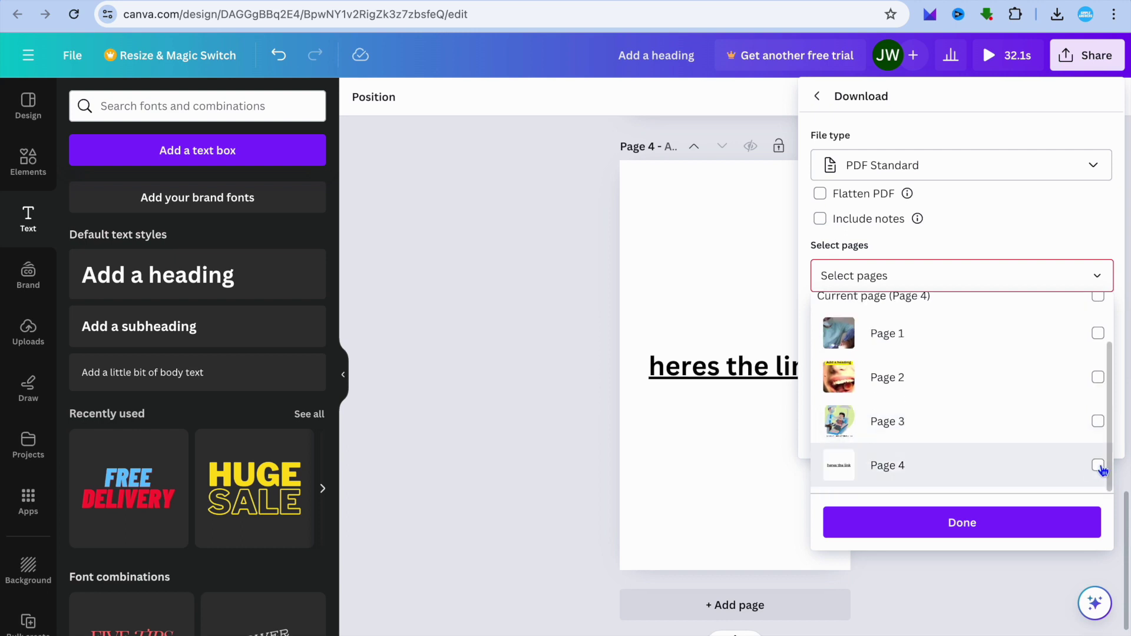
{"action": "left_click", "coordinate": [1097, 465]}
{"action": "left_click", "coordinate": [1037, 521]}
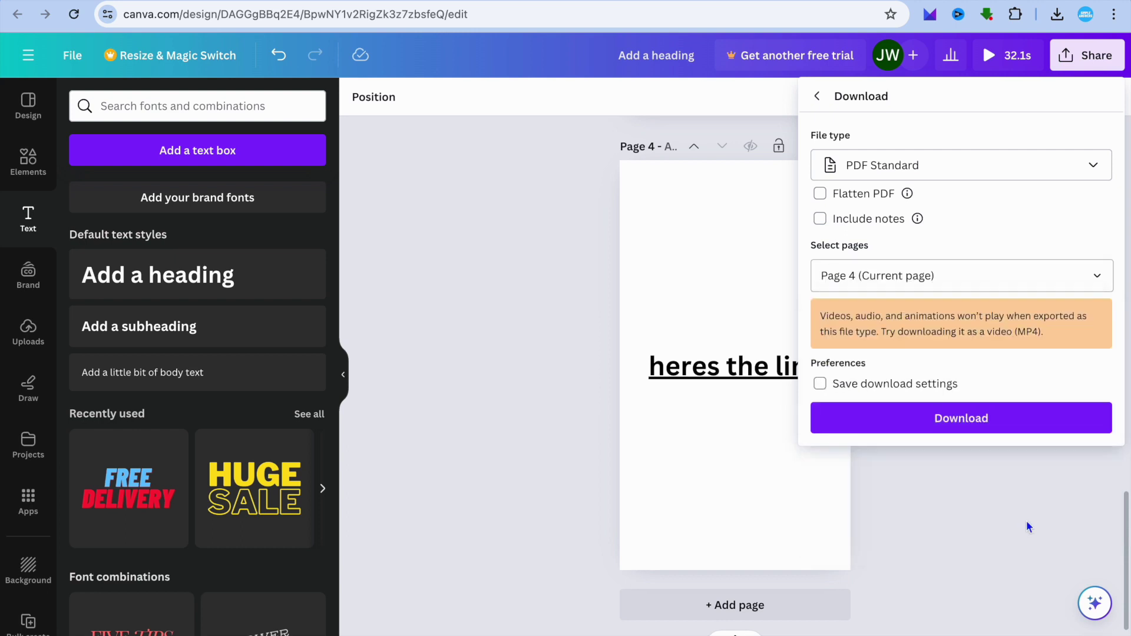
{"action": "left_click", "coordinate": [999, 419]}
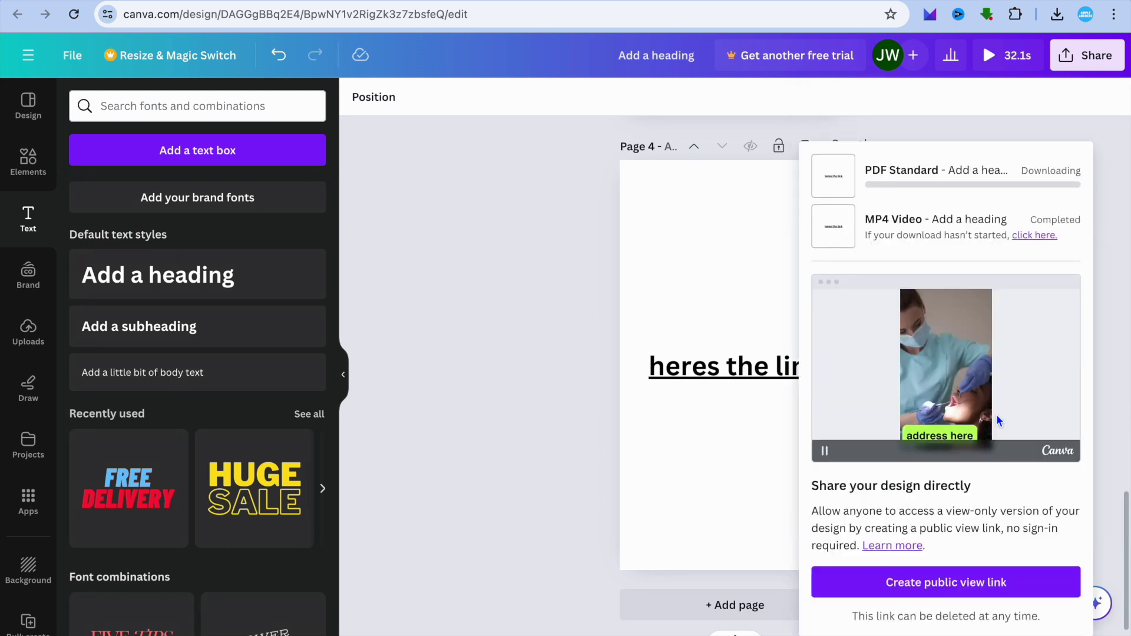
Open the downloaded "Add a heading (3).pdf" and follow its "heres the link" text to test the template link
{"action": "left_click", "coordinate": [1057, 17]}
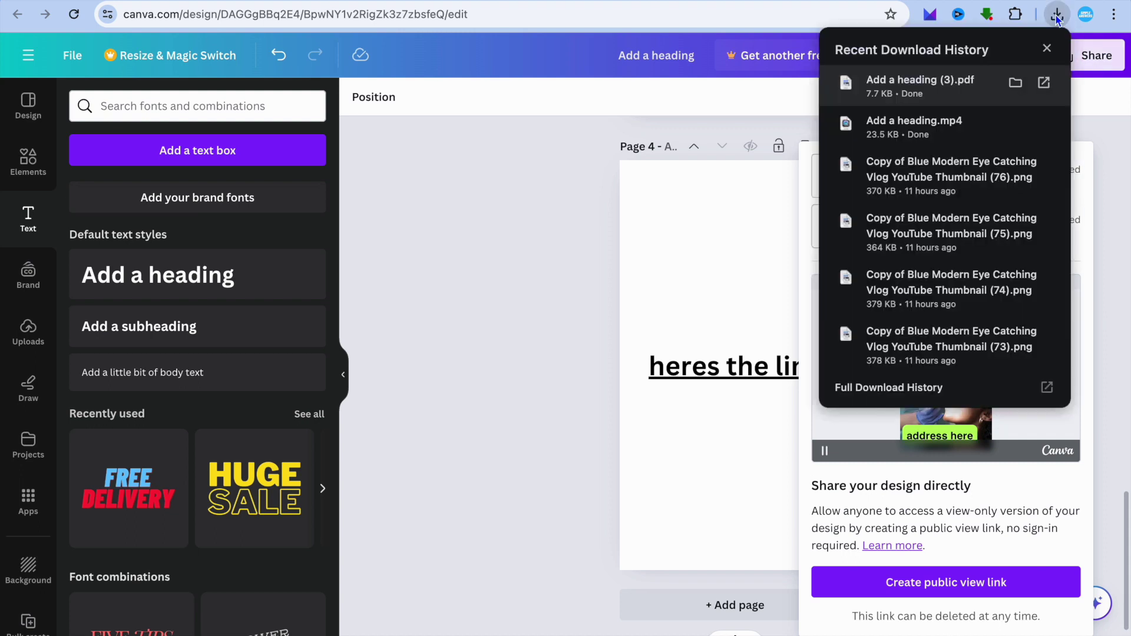
{"action": "left_click", "coordinate": [960, 84]}
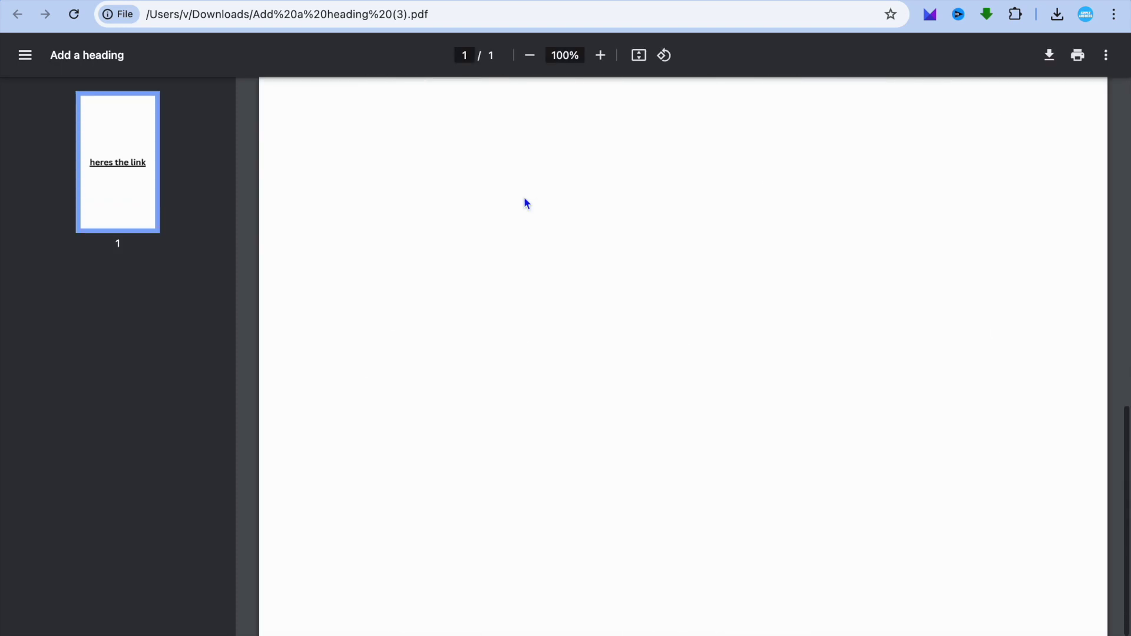
{"action": "left_click", "coordinate": [568, 423]}
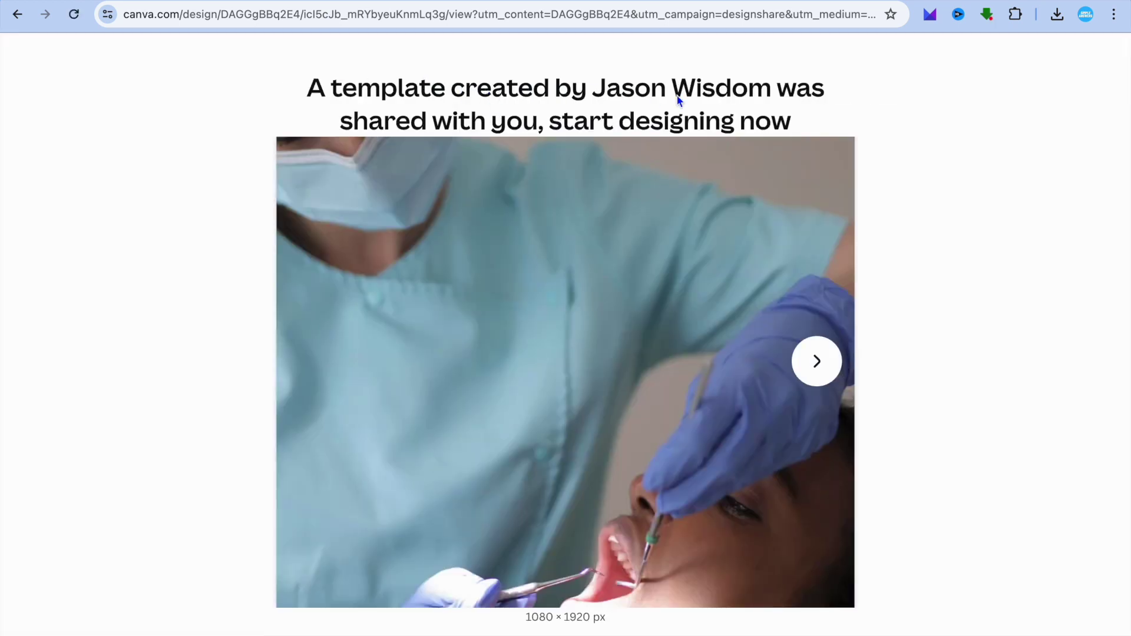
Switch to the New Product page in Fourthwall and upload "Add a heading (3).pdf" from Downloads as the file to send to buyers
{"action": "scroll", "coordinate": [678, 100], "scroll_direction": "down", "scroll_amount": 2}
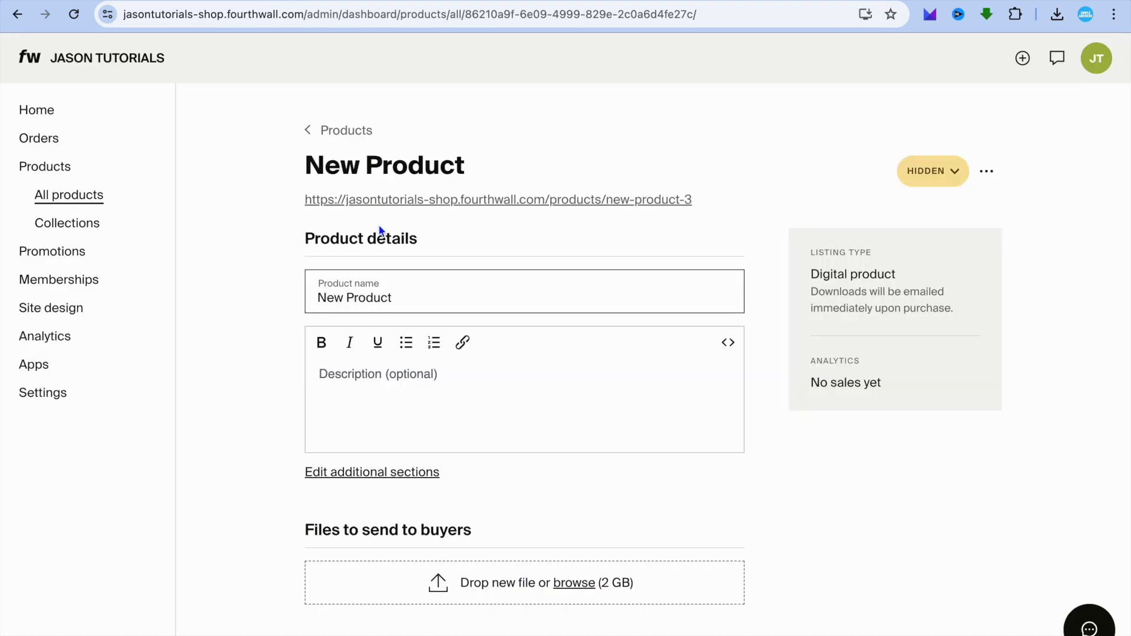
{"action": "scroll", "coordinate": [379, 230], "scroll_direction": "down", "scroll_amount": 6}
{"action": "scroll", "coordinate": [378, 232], "scroll_direction": "down", "scroll_amount": 2}
{"action": "left_click", "coordinate": [510, 119]}
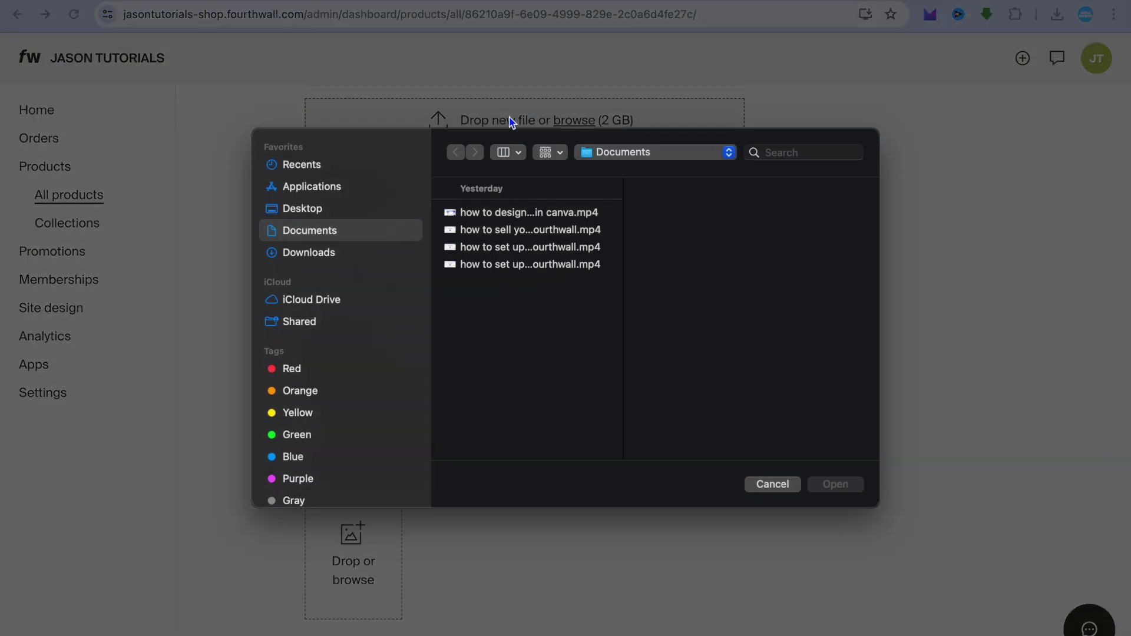
{"action": "left_click", "coordinate": [351, 257]}
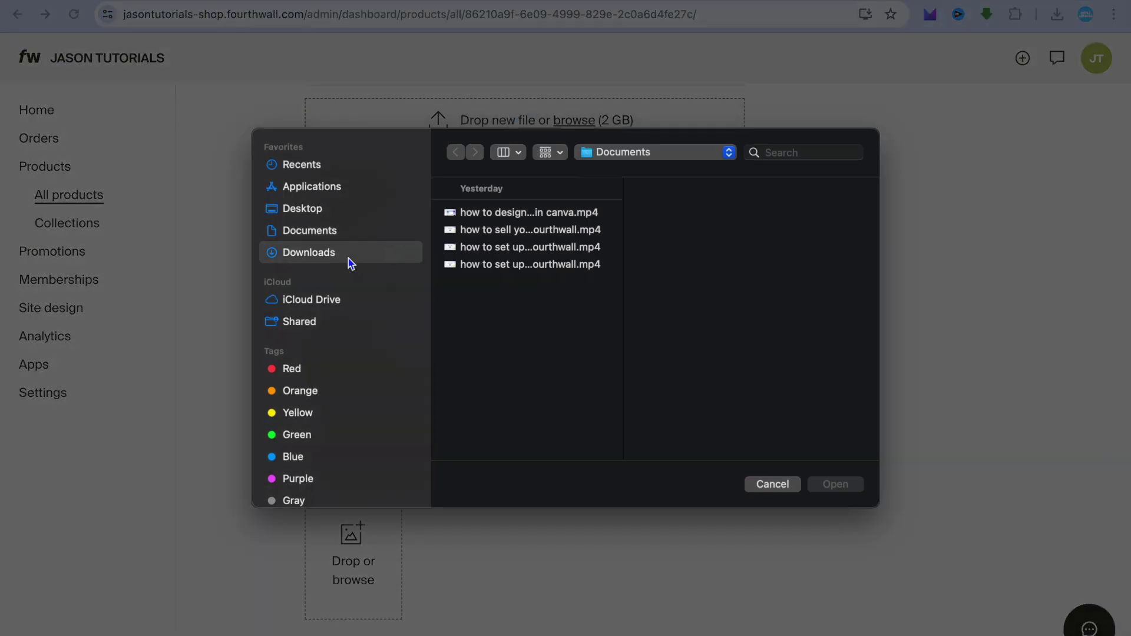
{"action": "left_click", "coordinate": [500, 209]}
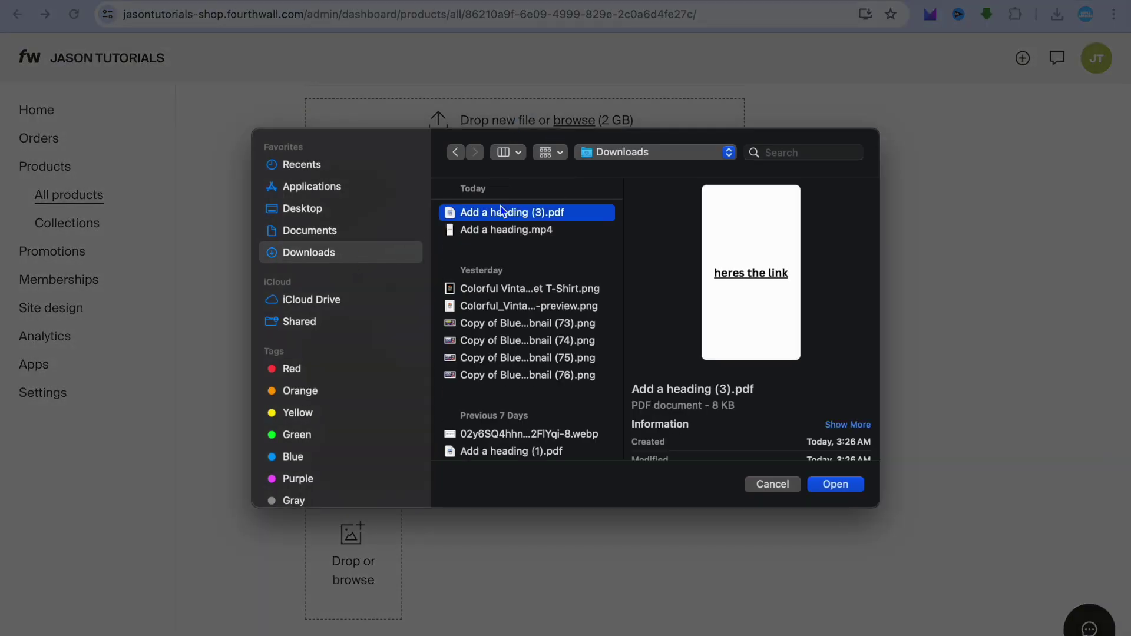
{"action": "left_click", "coordinate": [836, 484]}
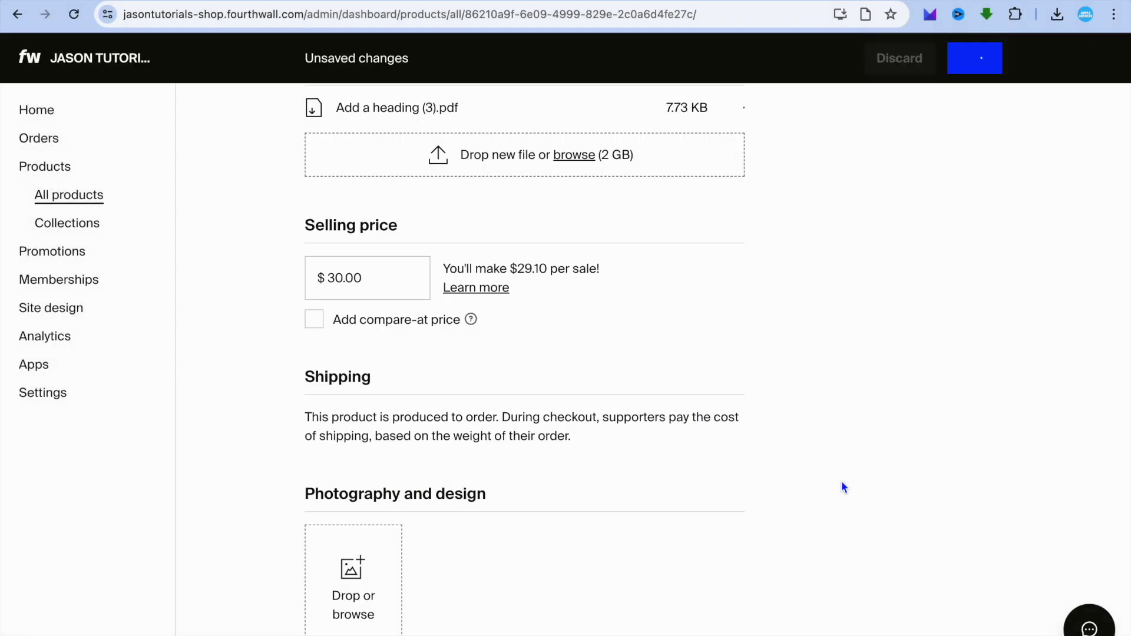
Set the digital product's selling price to $5.00
{"action": "left_click", "coordinate": [384, 281]}
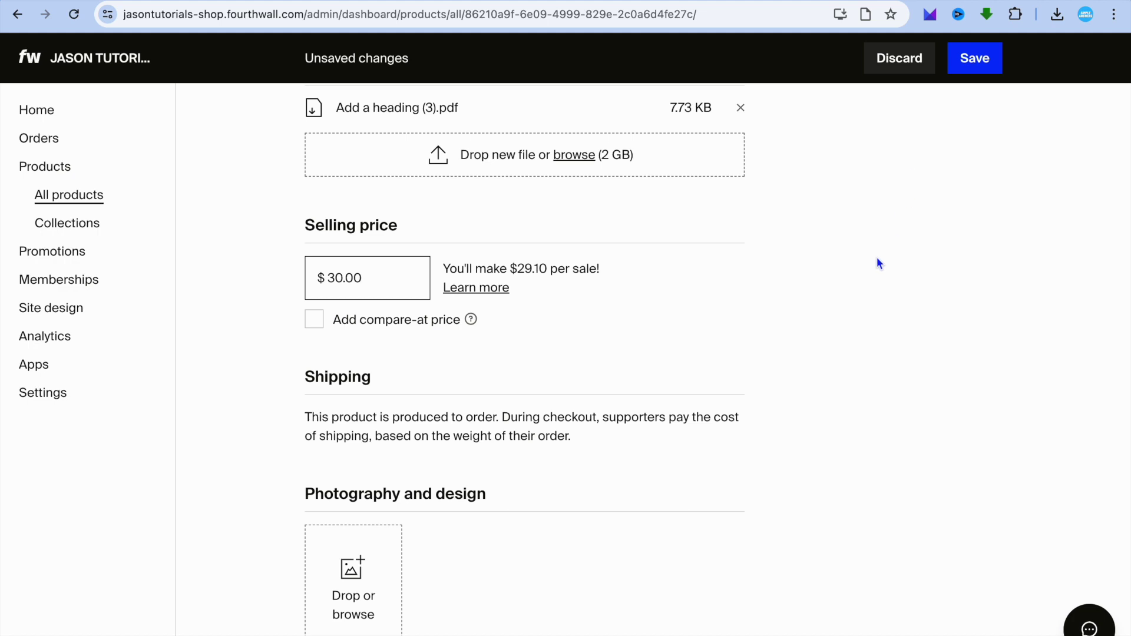
{"action": "scroll", "coordinate": [842, 277], "scroll_direction": "up", "scroll_amount": 1}
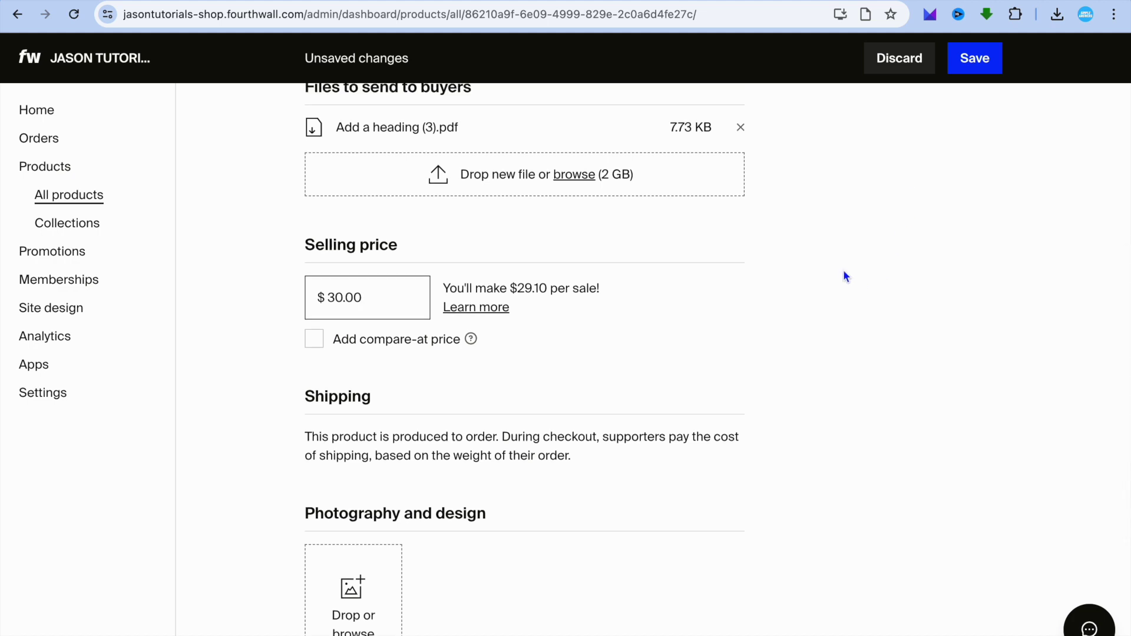
{"action": "left_click_drag", "start_coordinate": [373, 298], "coordinate": [320, 299]}
{"action": "type", "text": "5"}
{"action": "left_click", "coordinate": [475, 363]}
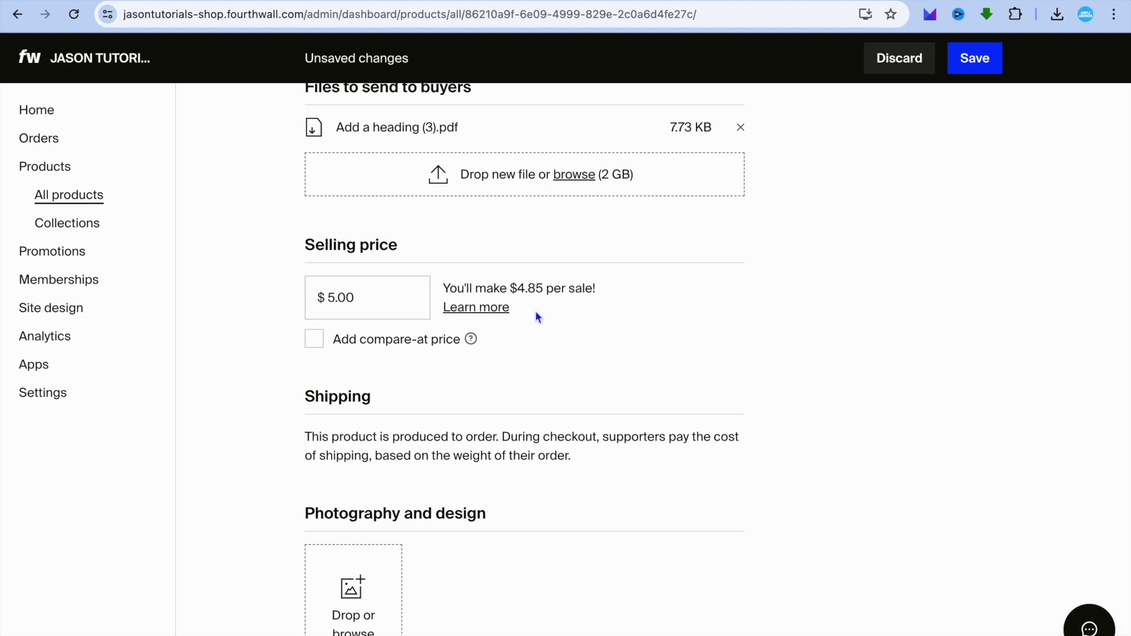